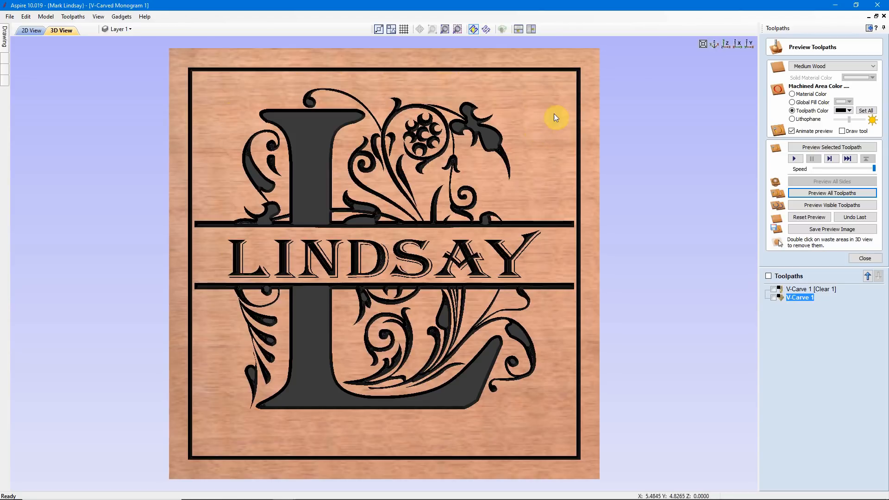
# Step: Review the finished 3D previews of the Standard Initial Font monogram and V-Carved Monogram 1, and return to the blank job
pyautogui.click(834, 6)
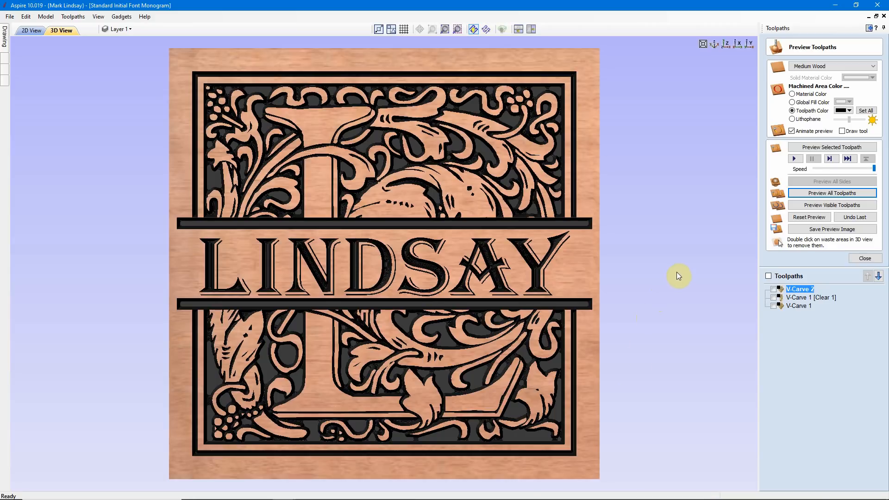
pyautogui.click(835, 6)
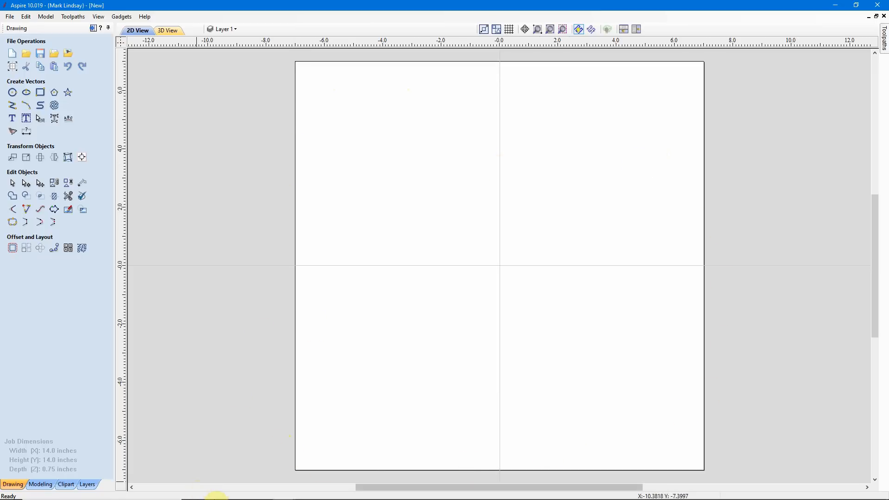
pyautogui.moveTo(197, 498)
pyautogui.moveTo(286, 497)
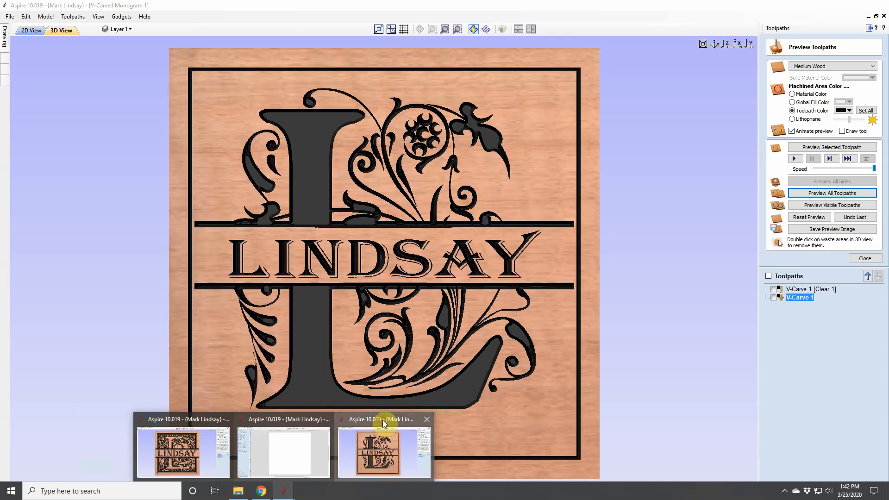
pyautogui.click(383, 421)
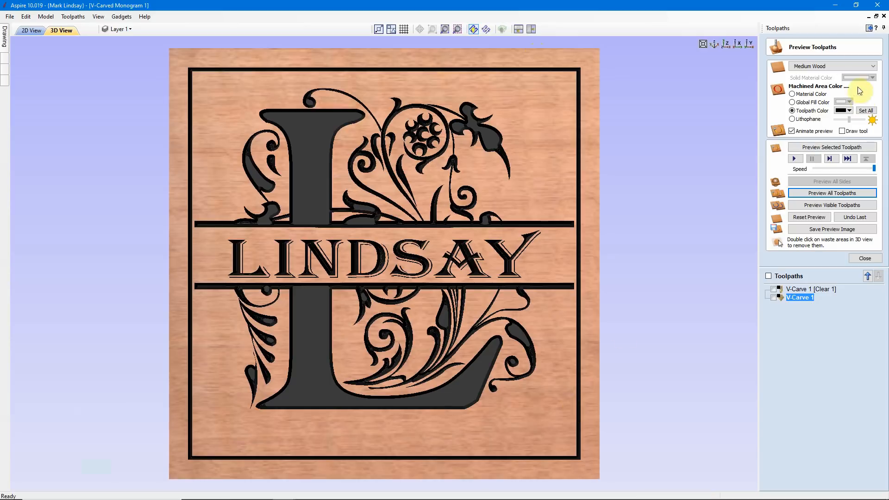
pyautogui.click(835, 5)
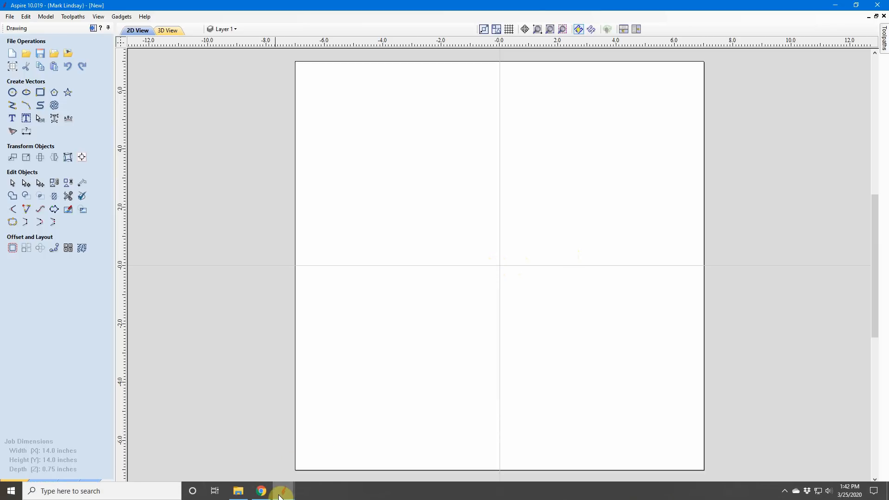
# Step: Switch to Chrome to check the Goudy Initialen font's licence terms on 1001 Fonts, and return to Aspire
pyautogui.click(262, 491)
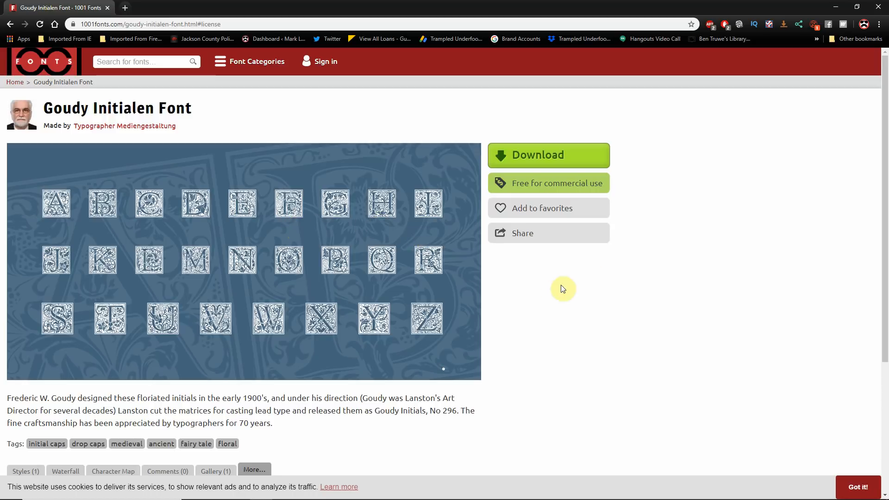
pyautogui.click(536, 186)
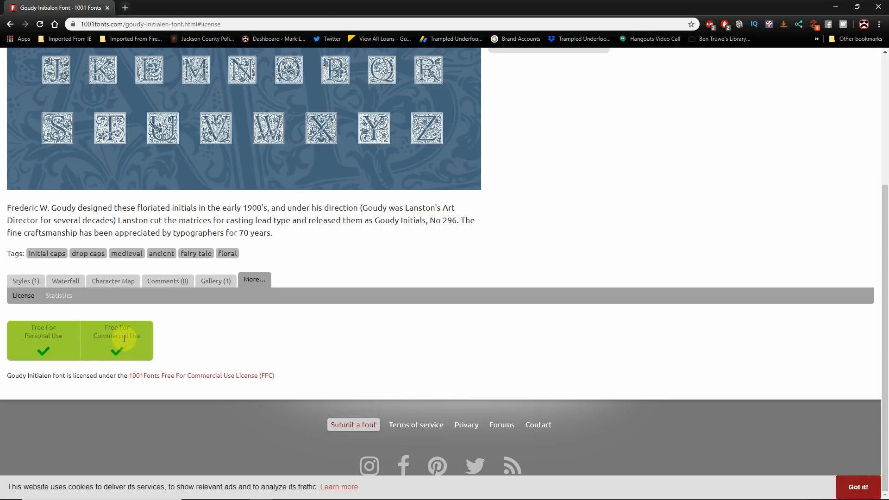
pyautogui.scroll(4, 599, 241)
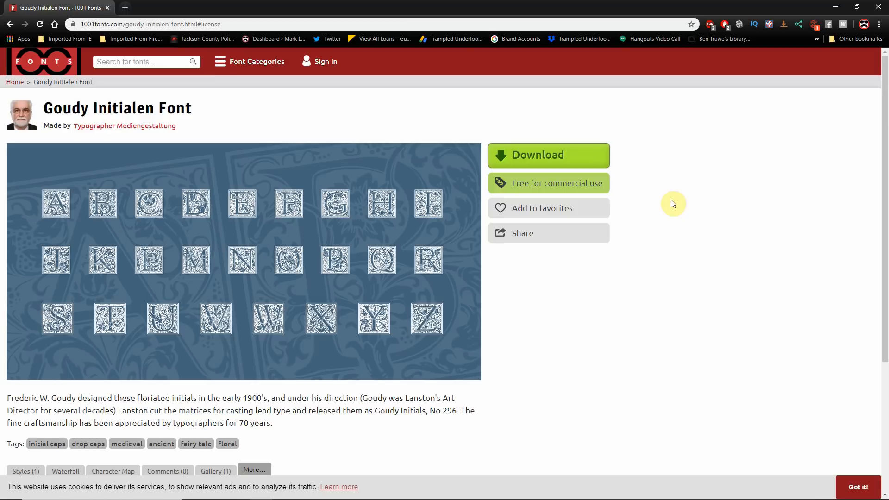
pyautogui.click(832, 3)
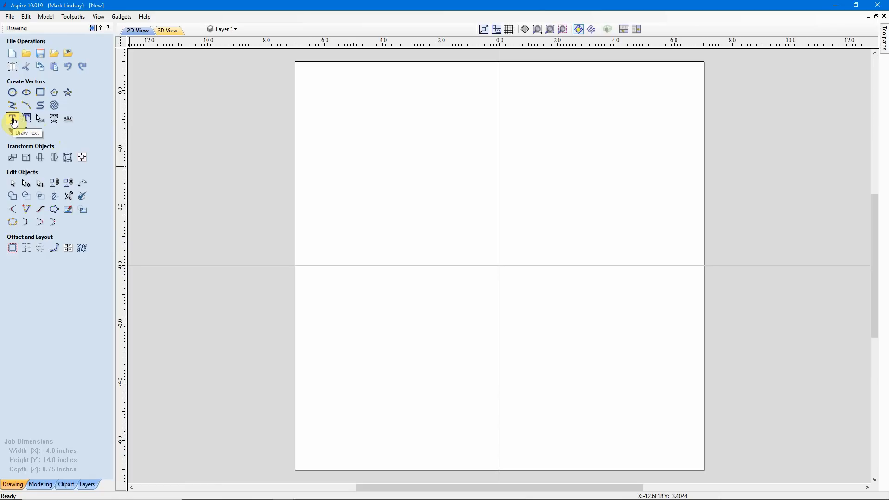
# Step: Create the text "L" on the job in the Goudy Initialen TrueType font
pyautogui.click(12, 120)
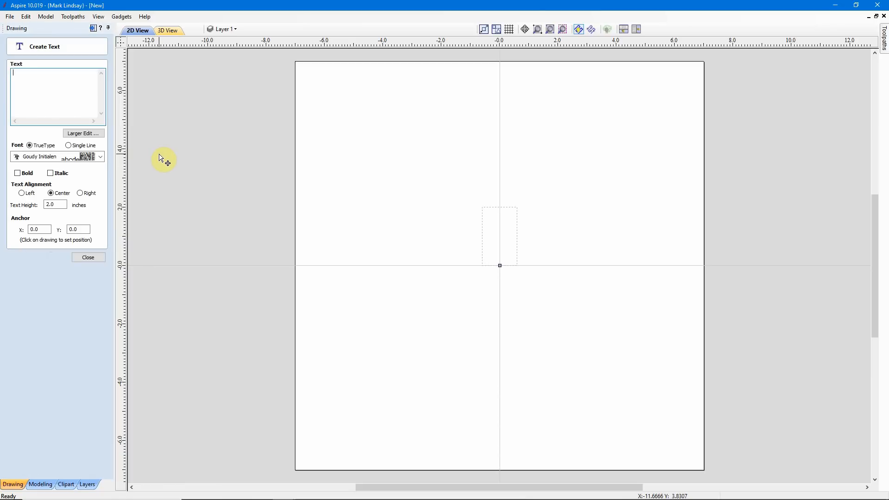
pyautogui.click(100, 157)
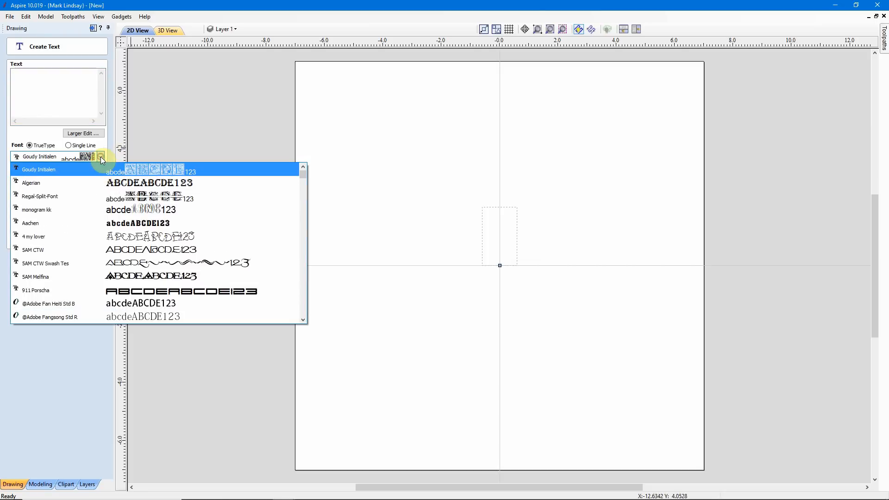
pyautogui.click(61, 170)
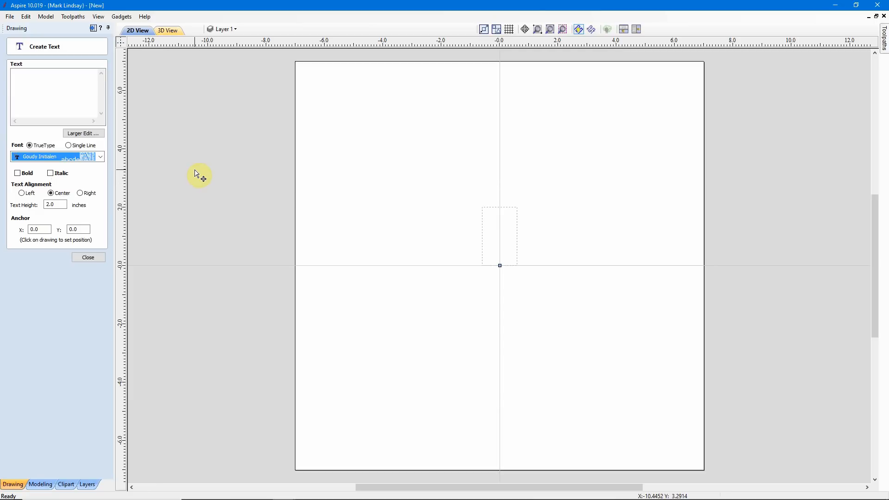
pyautogui.click(39, 86)
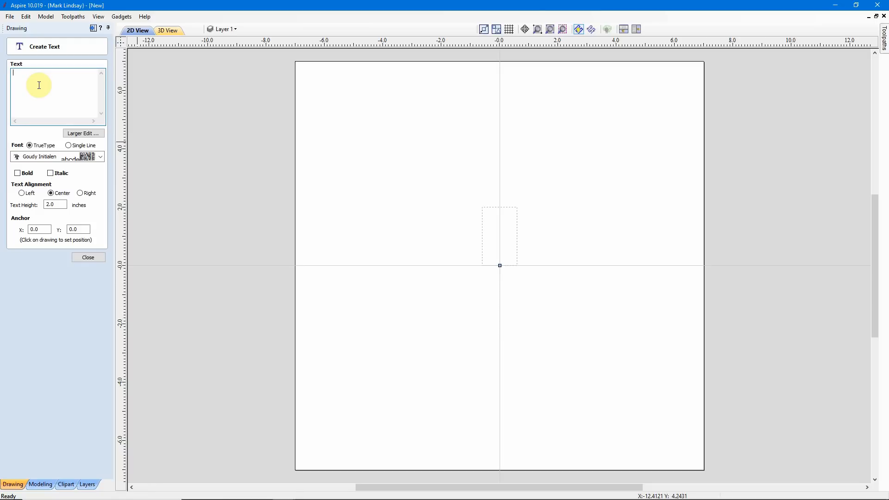
pyautogui.write('L')
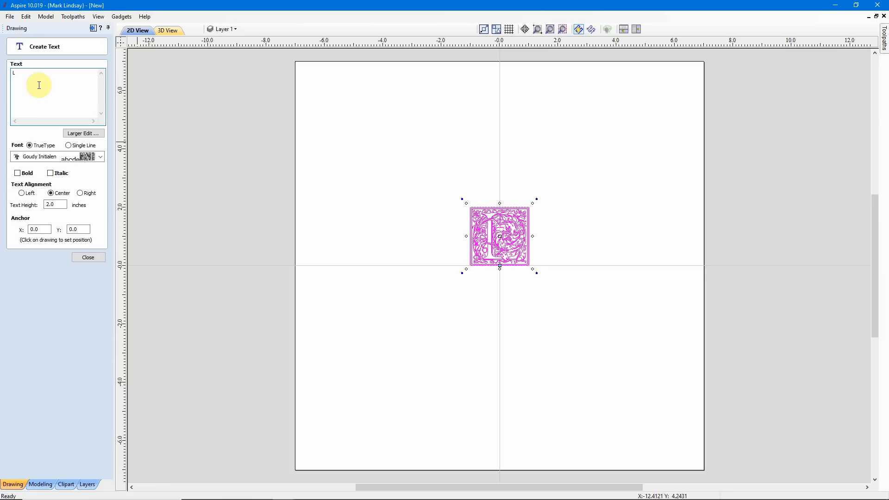
pyautogui.click(89, 260)
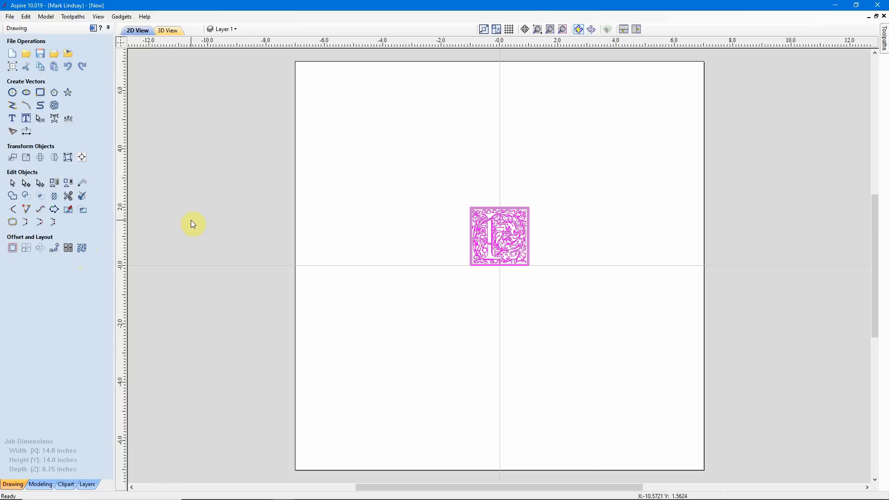
# Step: Centre the decorative L both horizontally and vertically in the material
pyautogui.click(82, 158)
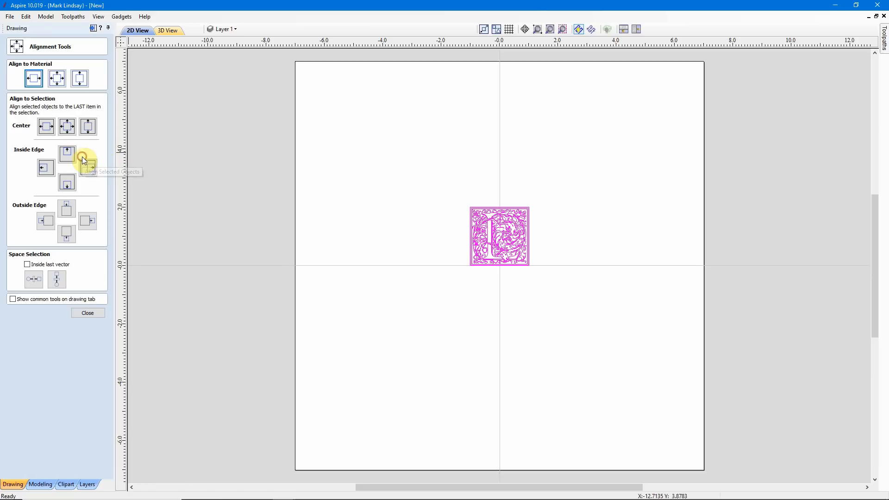
pyautogui.click(57, 80)
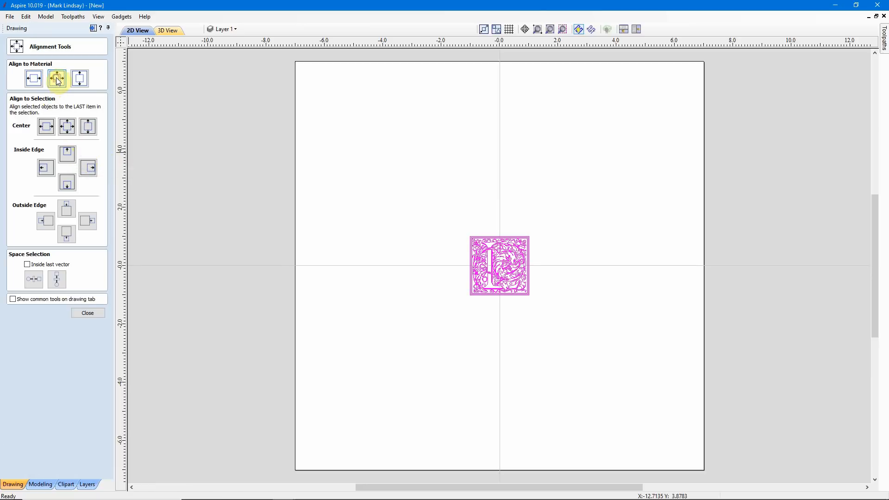
pyautogui.click(88, 314)
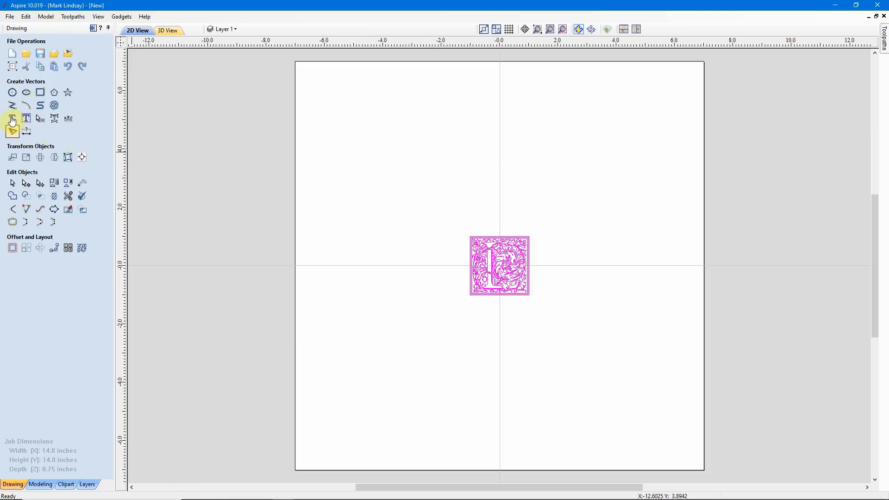
# Step: Scale the decorative L proportionally about its centre to a width of 12 inches
pyautogui.click(25, 157)
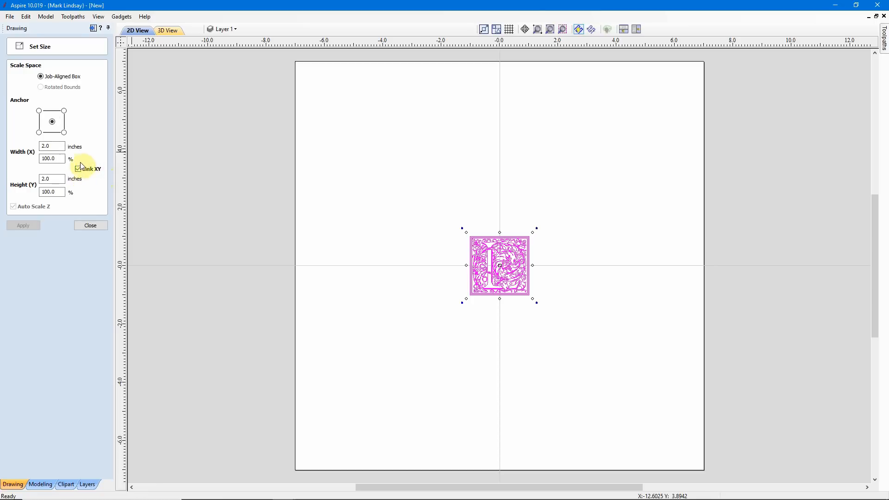
pyautogui.click(55, 145)
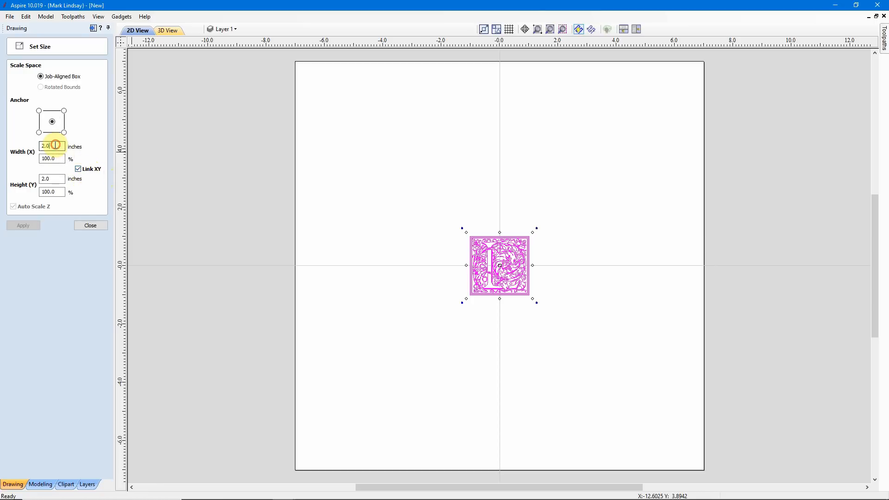
pyautogui.moveTo(55, 145); pyautogui.dragTo(2, 154)
pyautogui.write('12')
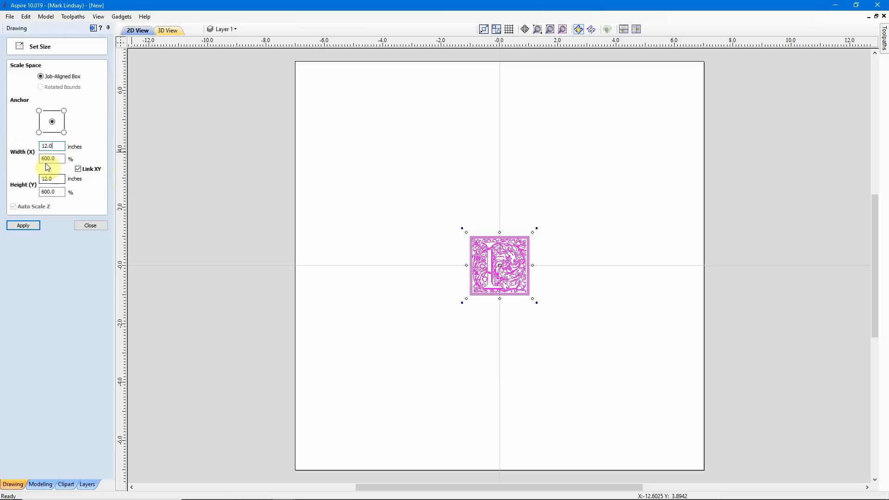
pyautogui.click(24, 227)
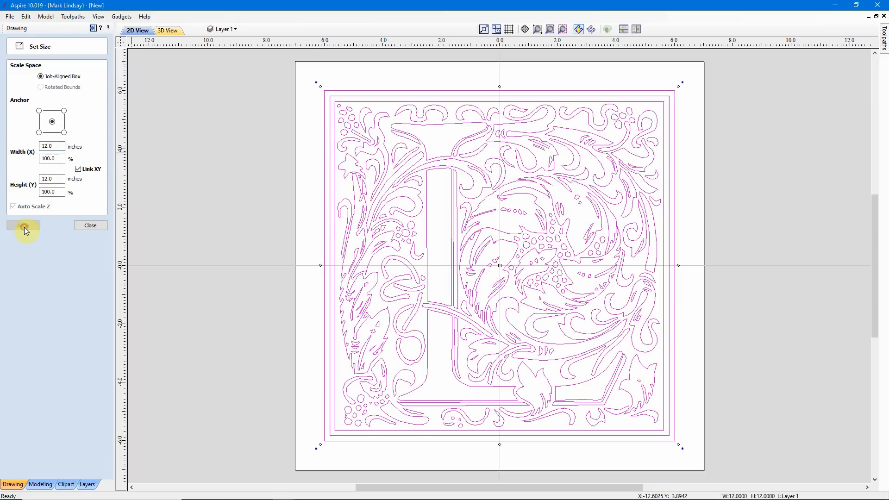
pyautogui.click(80, 227)
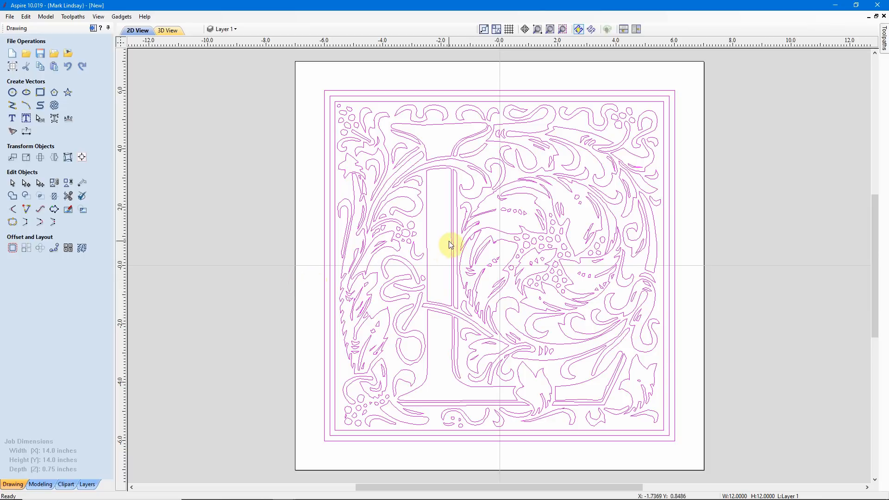
# Step: Convert the decorative L text to curves and deselect the resulting vectors
pyautogui.rightClick(491, 174)
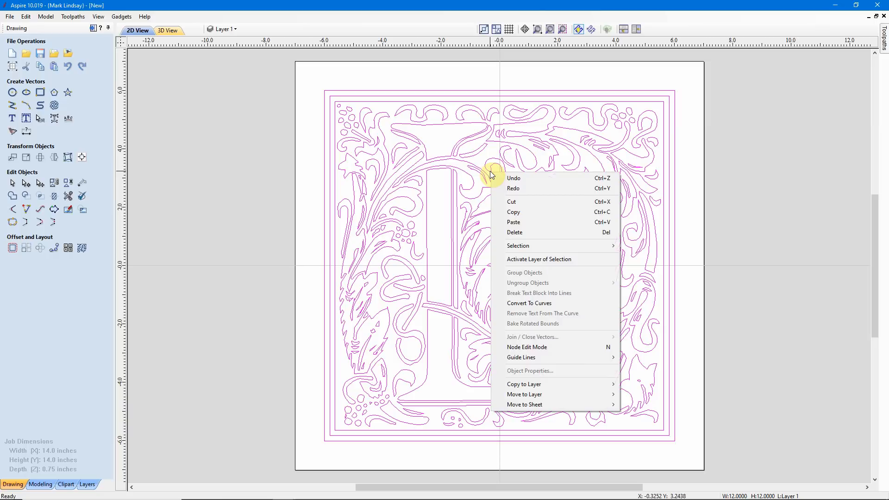
pyautogui.click(545, 304)
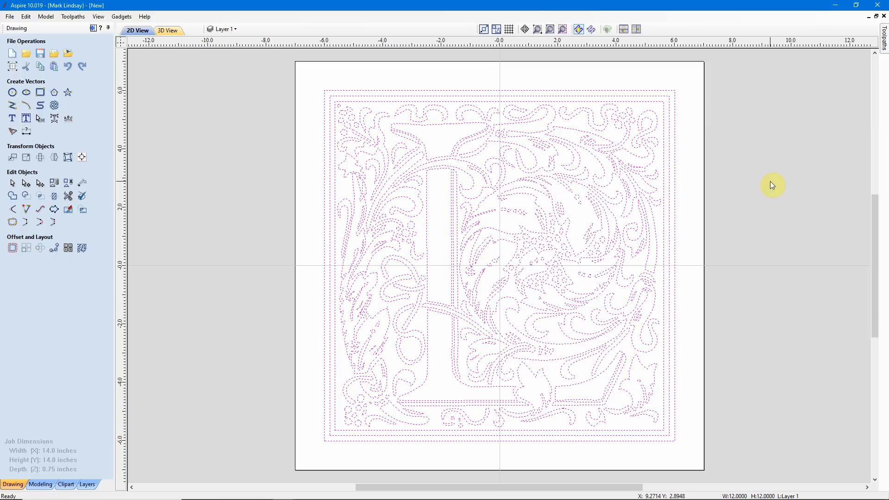
pyautogui.click(737, 186)
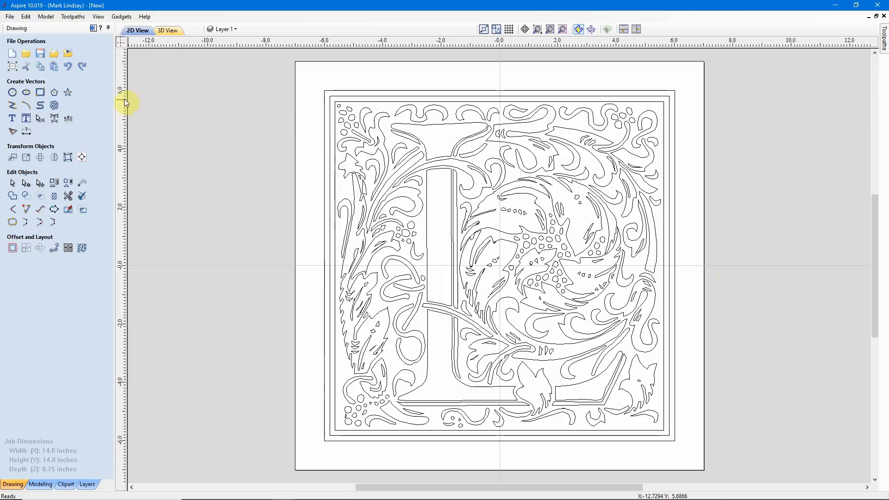
# Step: Draw a square-cornered rectangle 13 inches wide and 3 inches high, centred at X 0, Y 0 across the letter
pyautogui.click(40, 93)
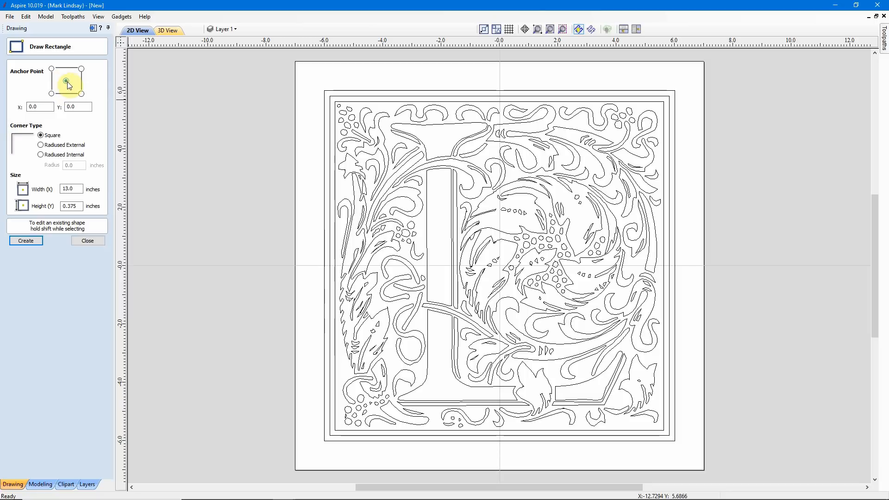
pyautogui.click(78, 106)
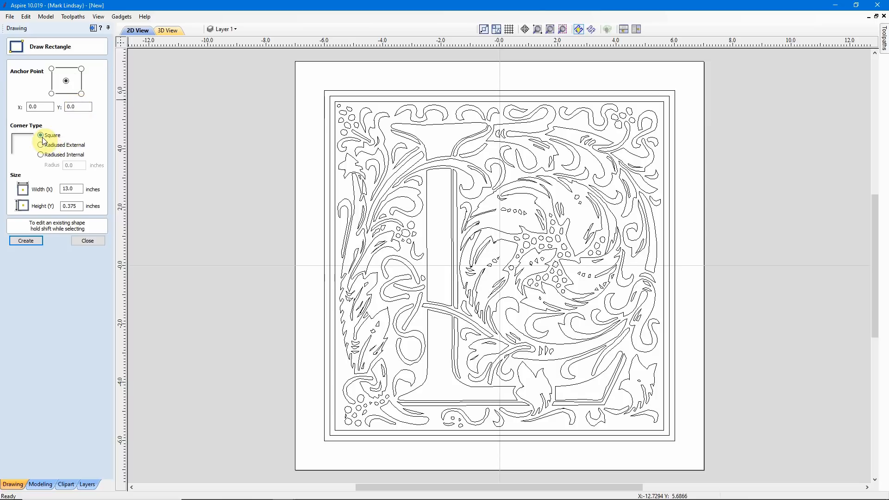
pyautogui.click(65, 189)
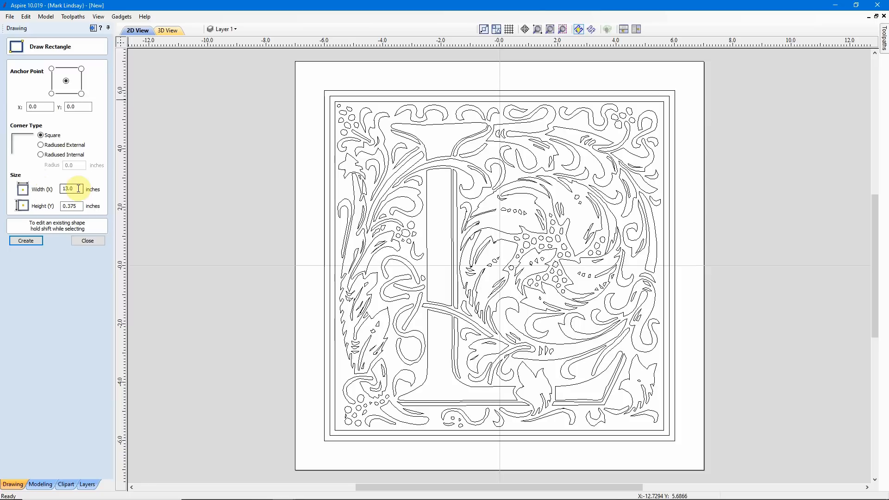
pyautogui.click(79, 206)
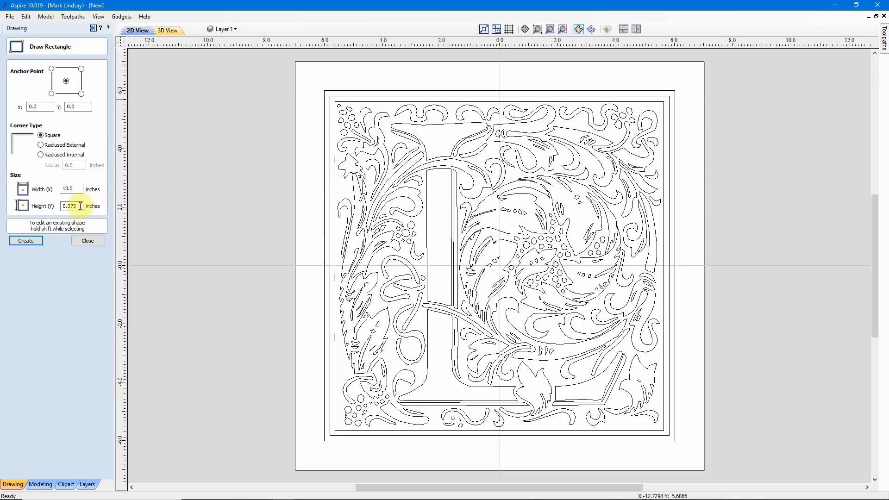
pyautogui.moveTo(80, 206); pyautogui.dragTo(48, 210)
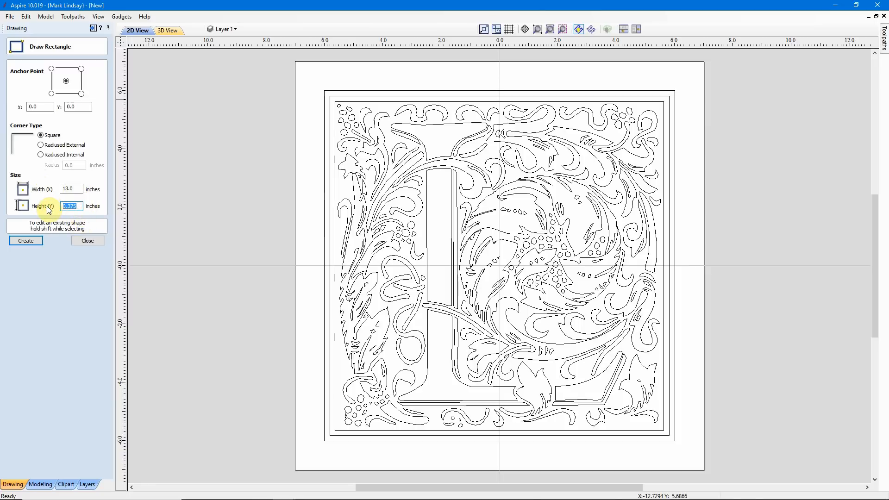
pyautogui.write('3.0')
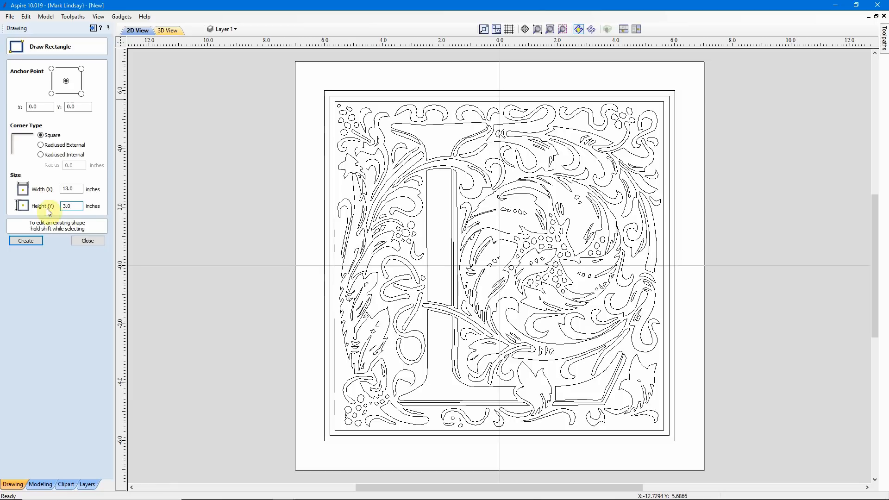
pyautogui.click(26, 241)
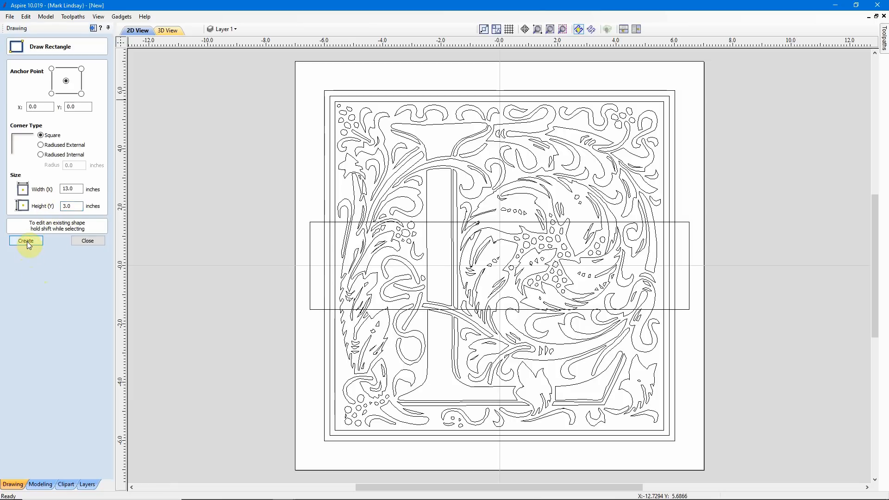
pyautogui.click(88, 241)
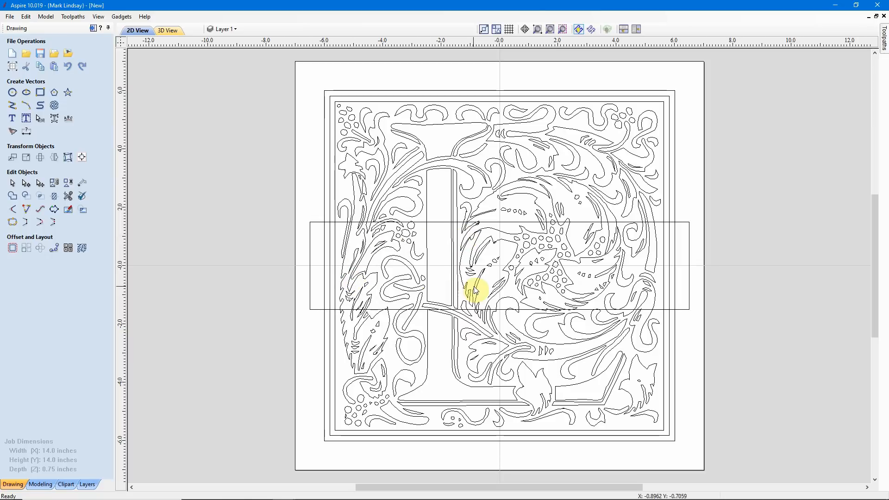
# Step: Trim away all the decorative L vectors inside the central rectangle, using the rectangle as the clearing boundary
pyautogui.click(600, 242)
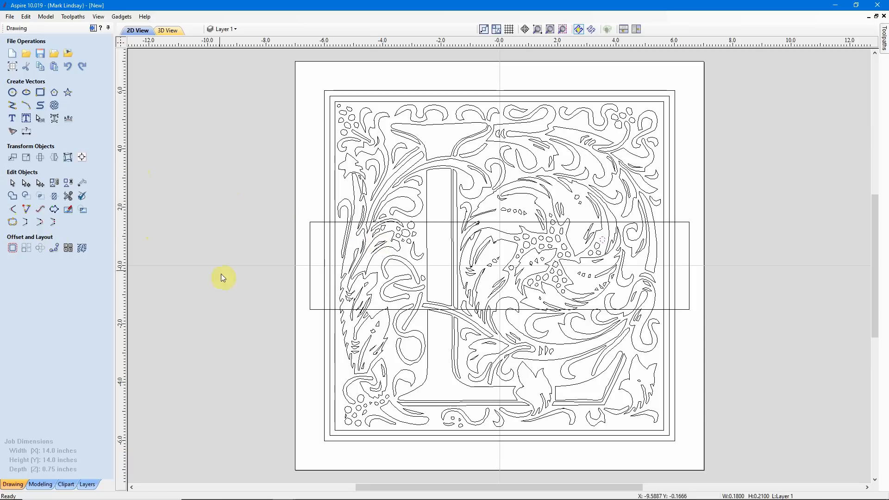
pyautogui.click(268, 333)
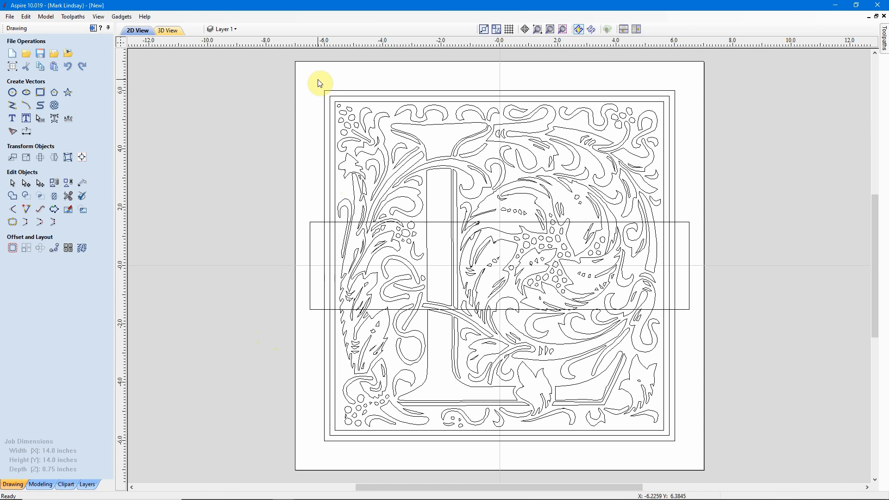
pyautogui.moveTo(319, 79); pyautogui.dragTo(681, 452)
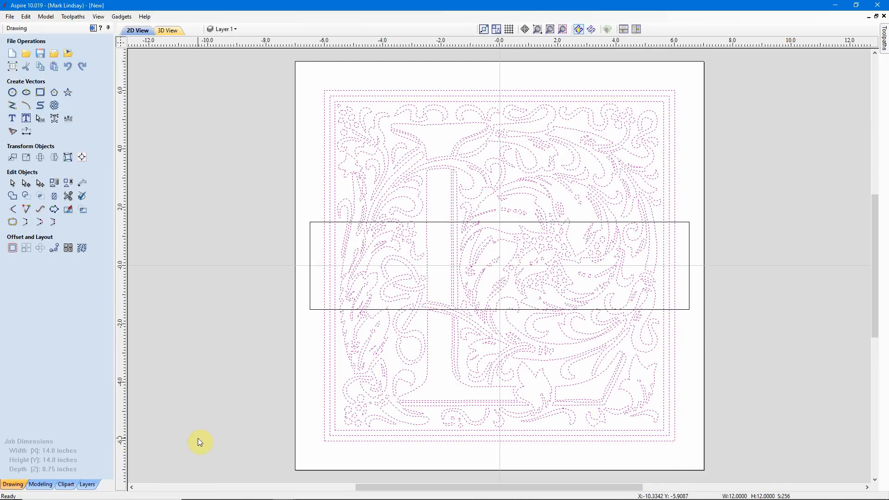
pyautogui.keyDown('shift'); pyautogui.click(311, 310); pyautogui.keyUp('shift')
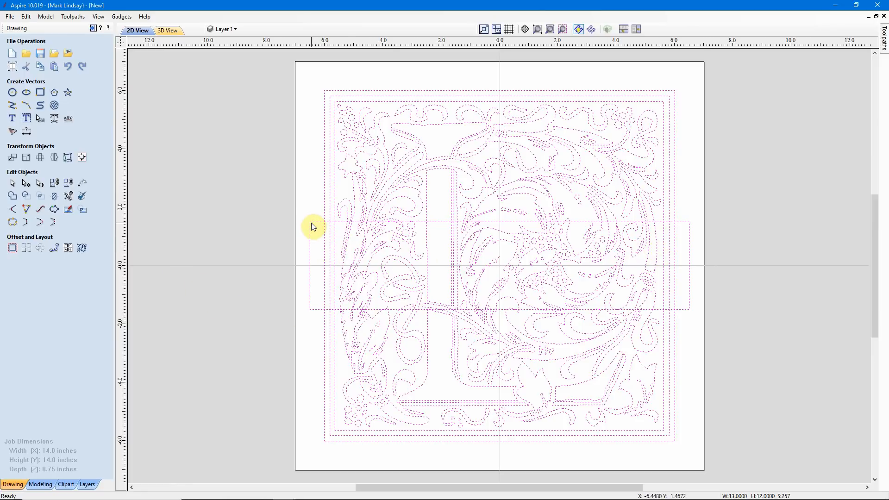
pyautogui.click(55, 198)
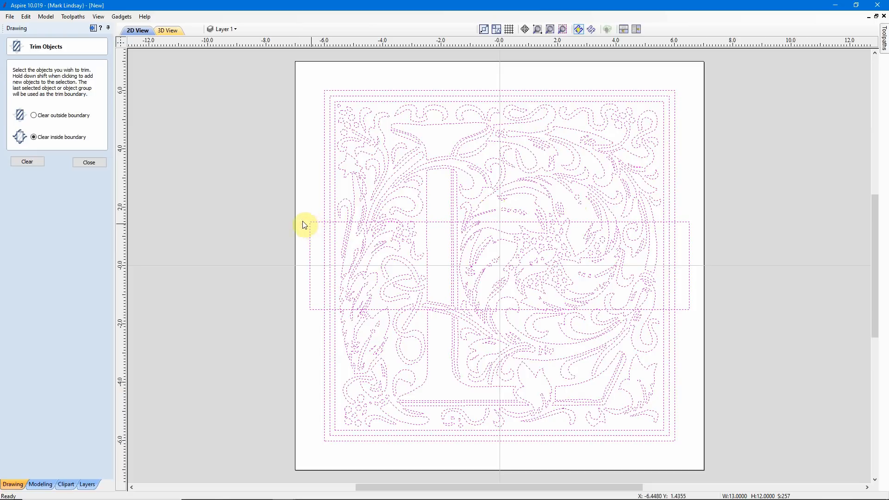
pyautogui.click(27, 161)
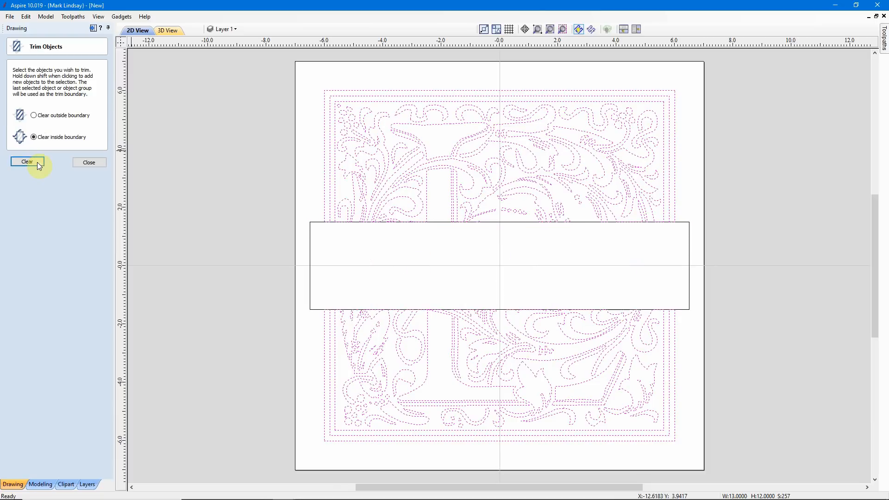
pyautogui.click(90, 162)
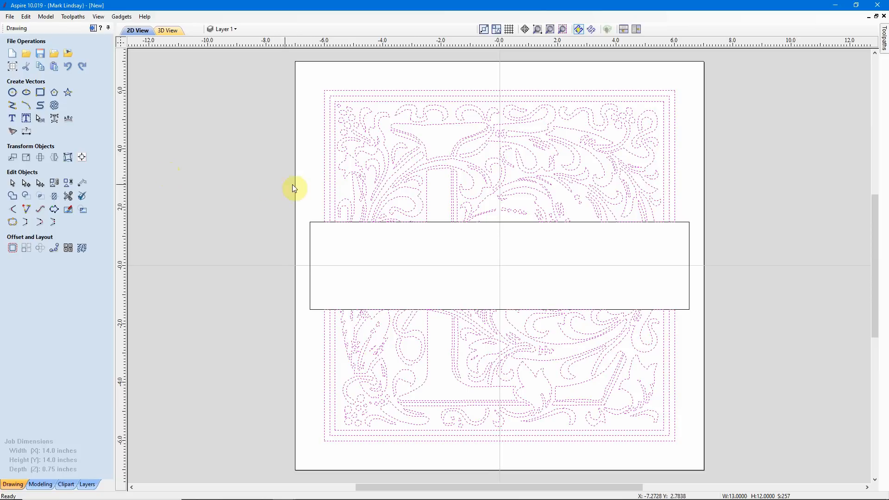
pyautogui.click(305, 188)
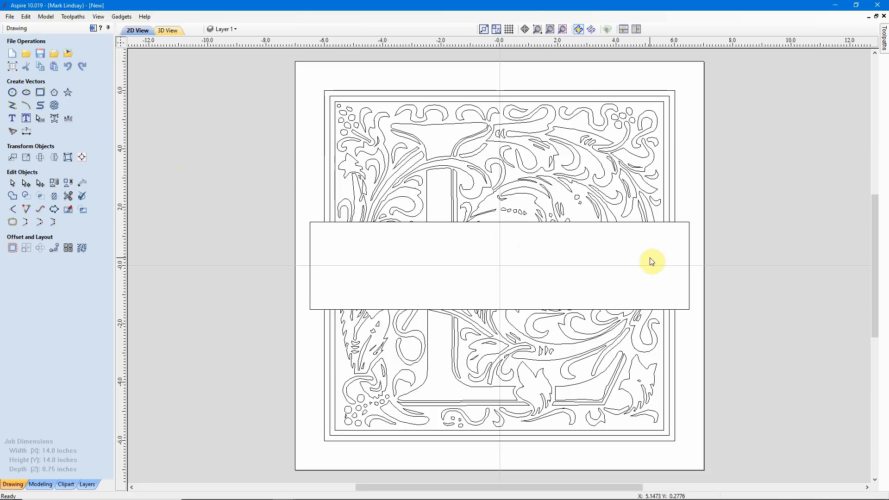
# Step: Delete the central rectangle and check that the trimmed vectors along the upper half's cut edge are closed
pyautogui.click(310, 262)
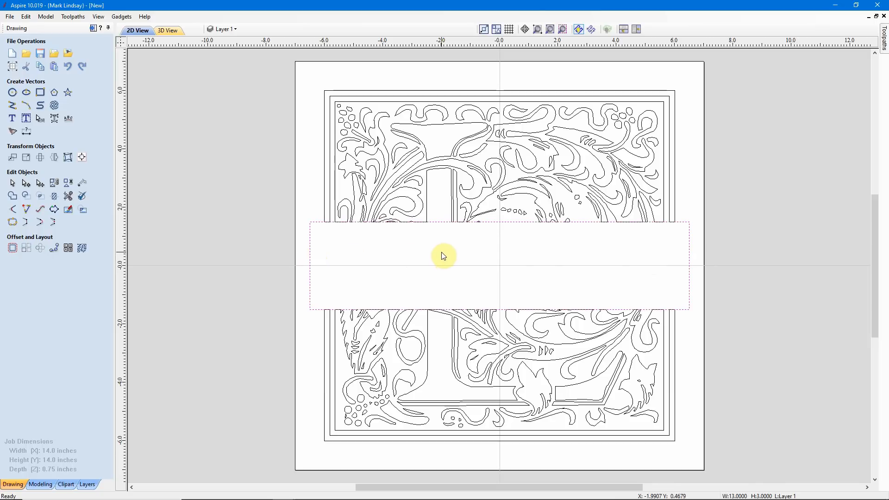
pyautogui.click(440, 247)
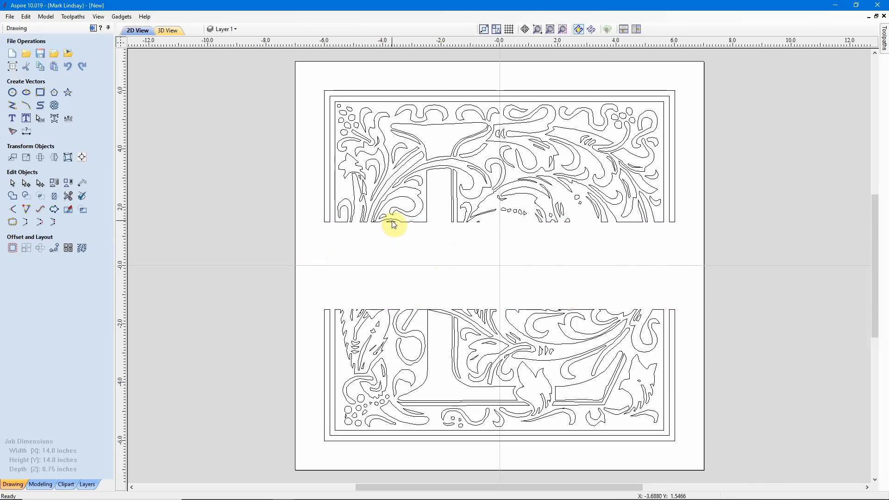
pyautogui.scroll(2, 405, 222)
pyautogui.scroll(2, 399, 221)
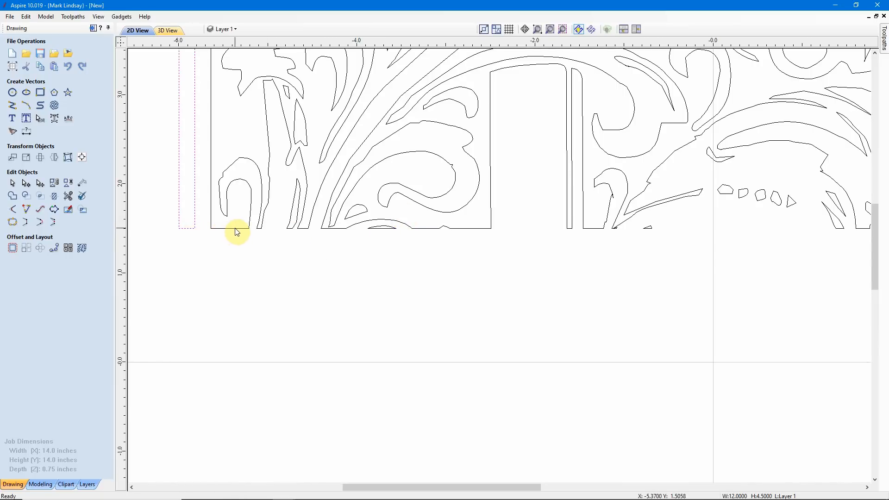
pyautogui.click(258, 230)
pyautogui.click(291, 228)
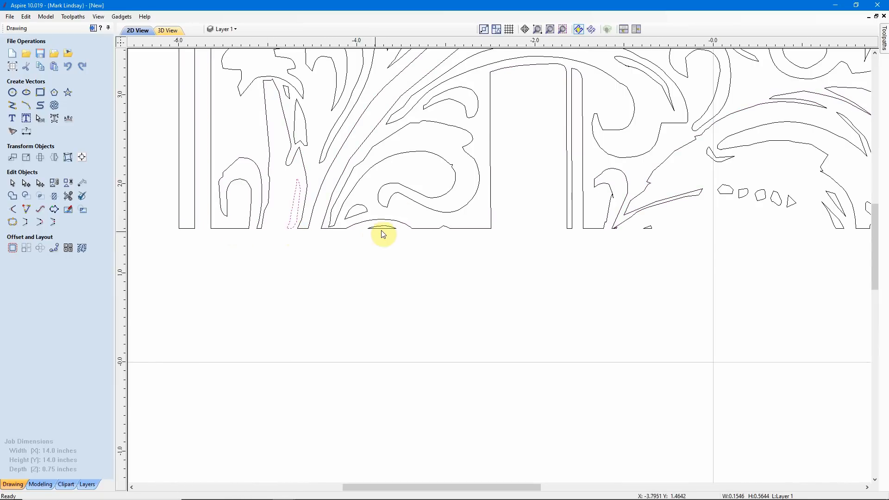
pyautogui.click(388, 233)
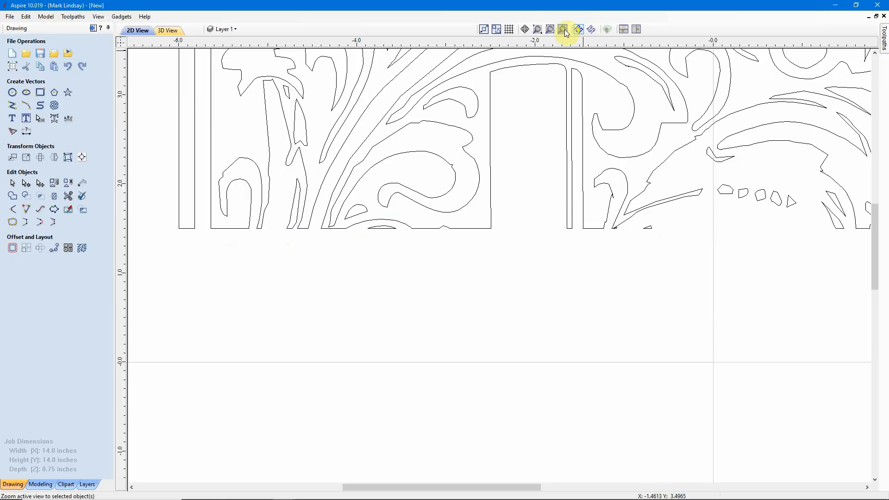
pyautogui.click(564, 29)
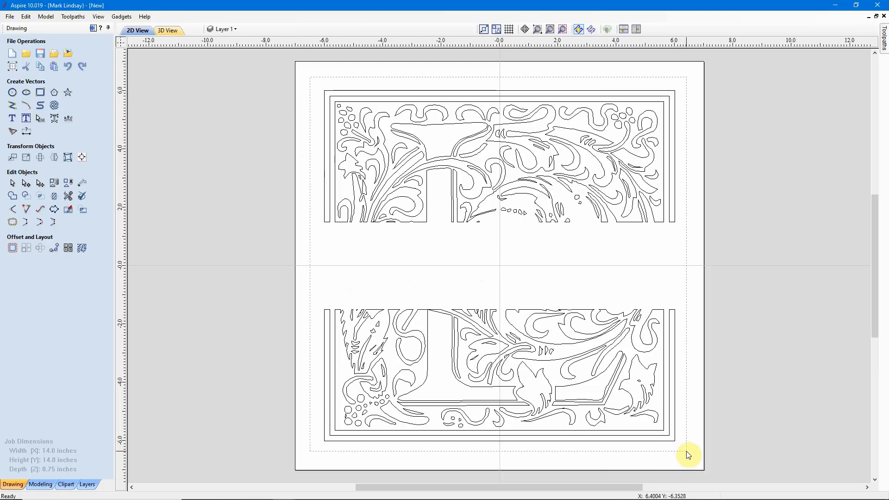
# Step: Fit Bezier curves to all the vectors with a 0.001 inch tolerance, keeping sharp corners and replacing the selected vectors
pyautogui.hotkey('ctrl', 'a')
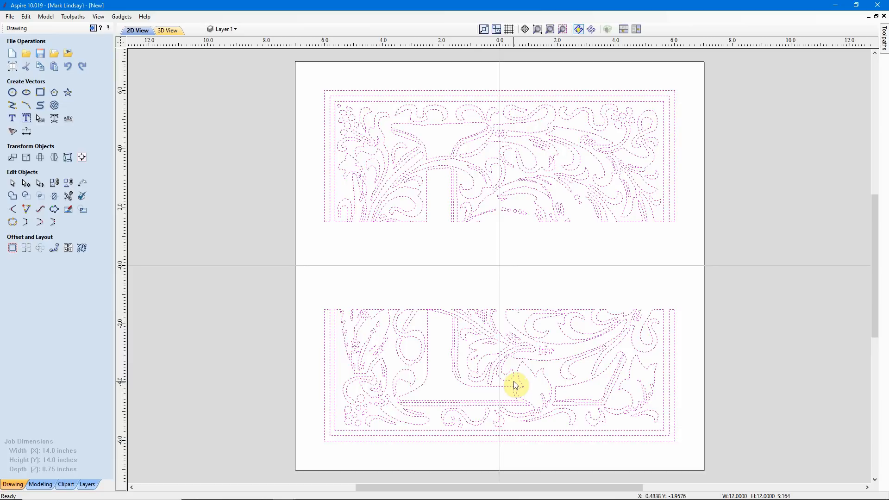
pyautogui.click(41, 211)
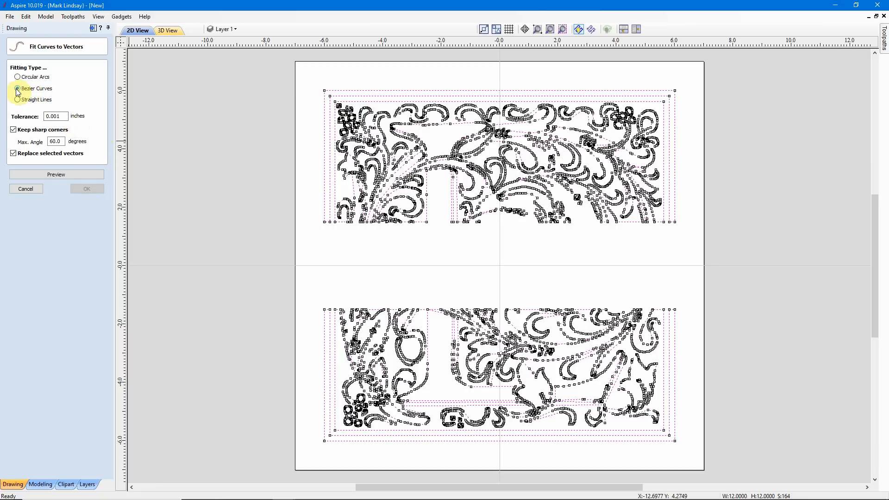
pyautogui.click(56, 175)
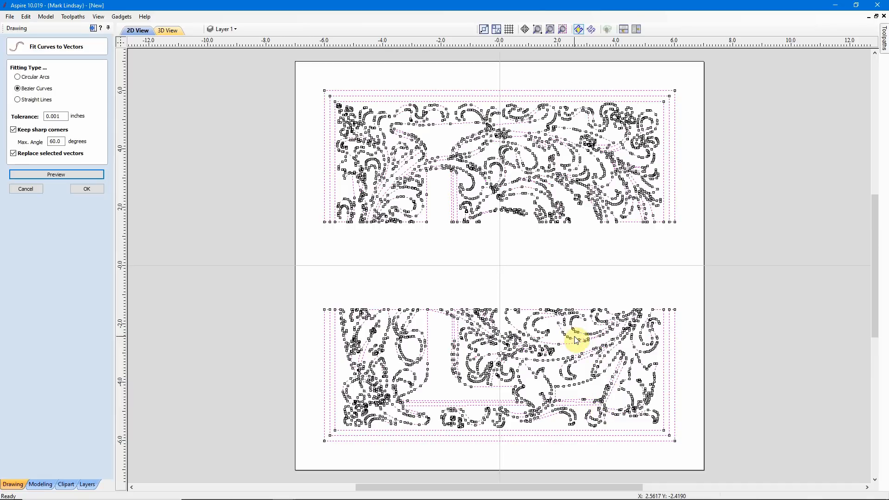
pyautogui.click(85, 189)
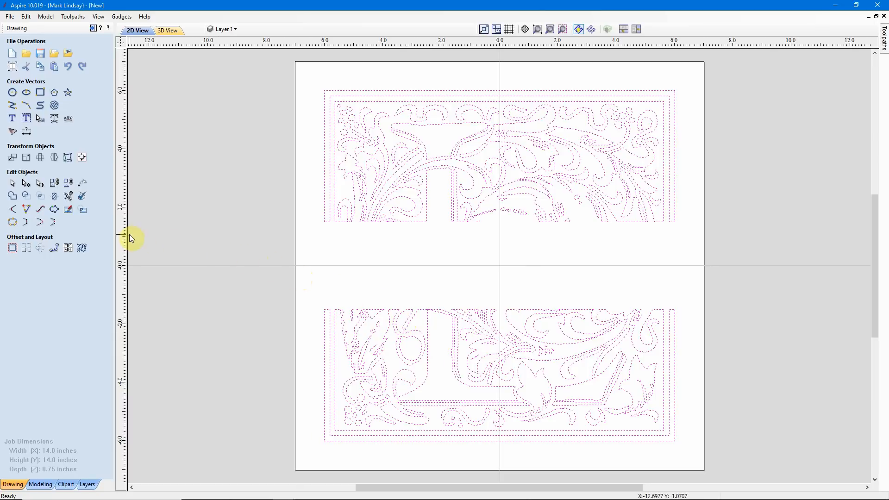
# Step: Validate the selected vectors in V-Carving Mode, fix the zero-length spans and search for issues again
pyautogui.click(82, 198)
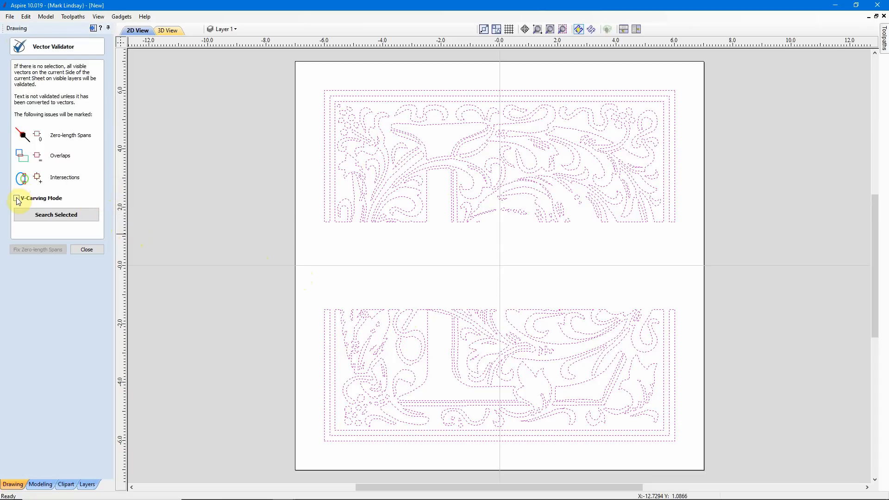
pyautogui.click(64, 219)
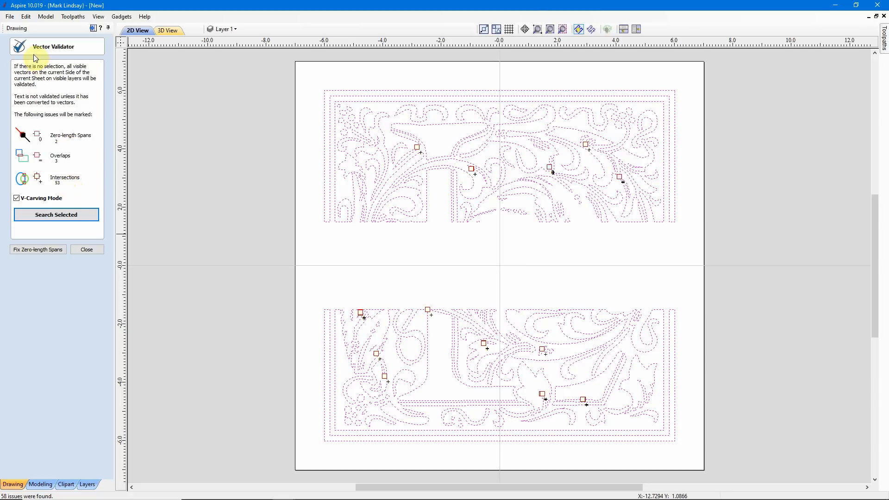
pyautogui.click(39, 251)
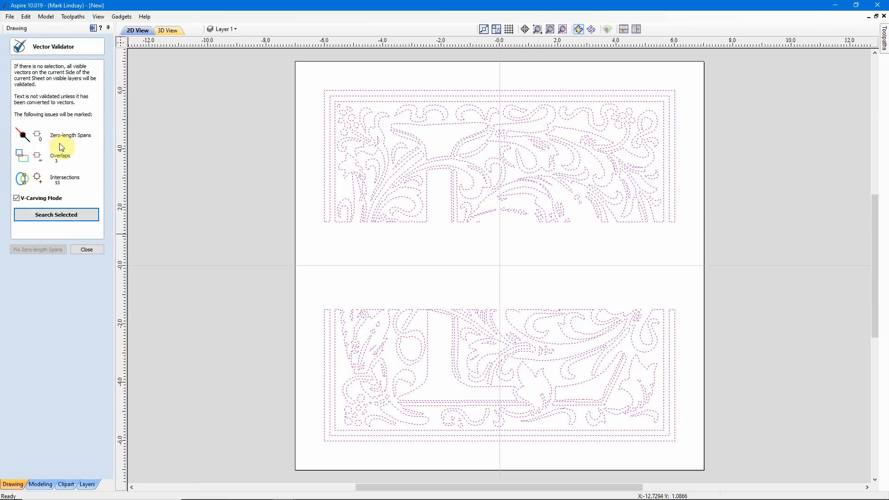
pyautogui.click(59, 217)
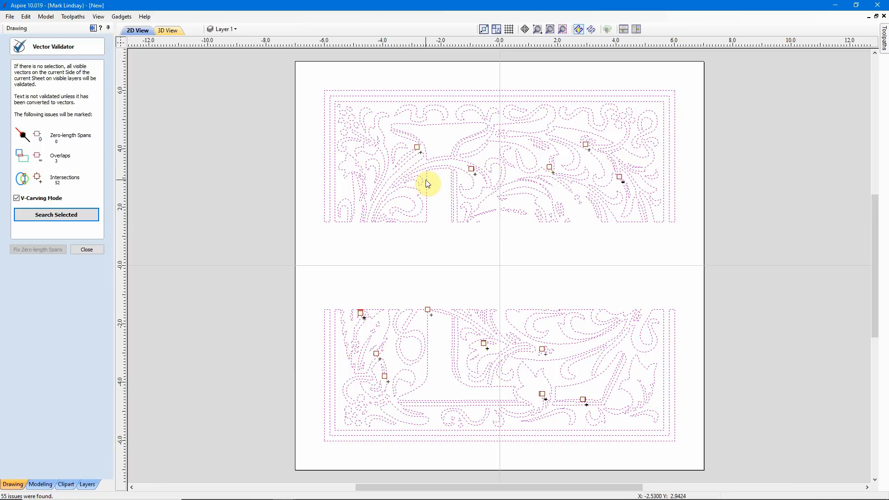
# Step: Select only the thin leaf vector with the marked intersection just left of the L's stem top and open it for node editing
pyautogui.scroll(3, 418, 151)
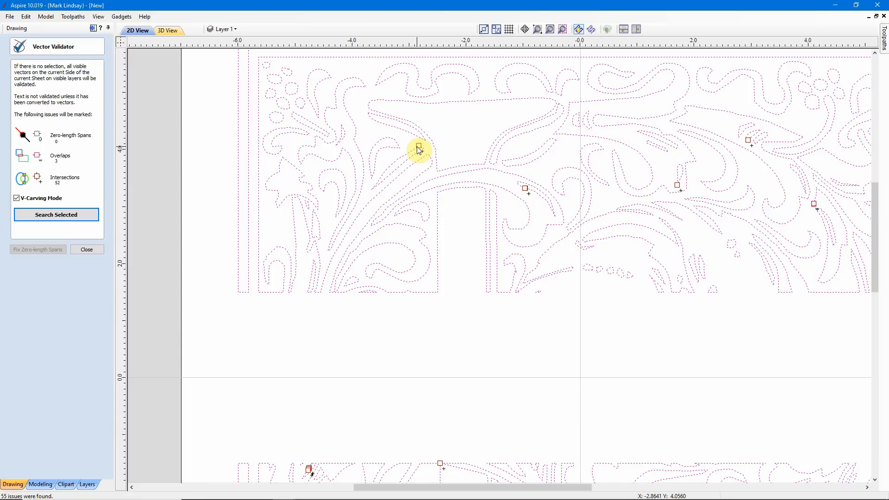
pyautogui.scroll(3, 419, 149)
pyautogui.scroll(1, 426, 144)
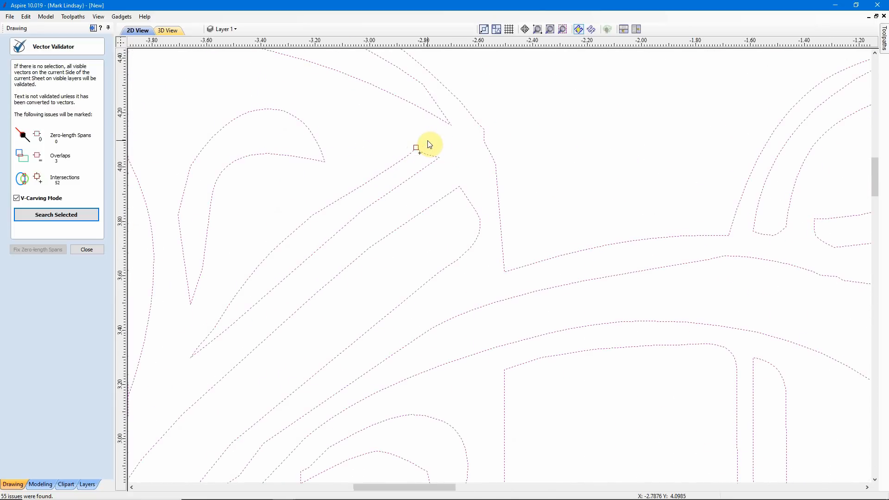
pyautogui.scroll(3, 425, 141)
pyautogui.scroll(3, 422, 154)
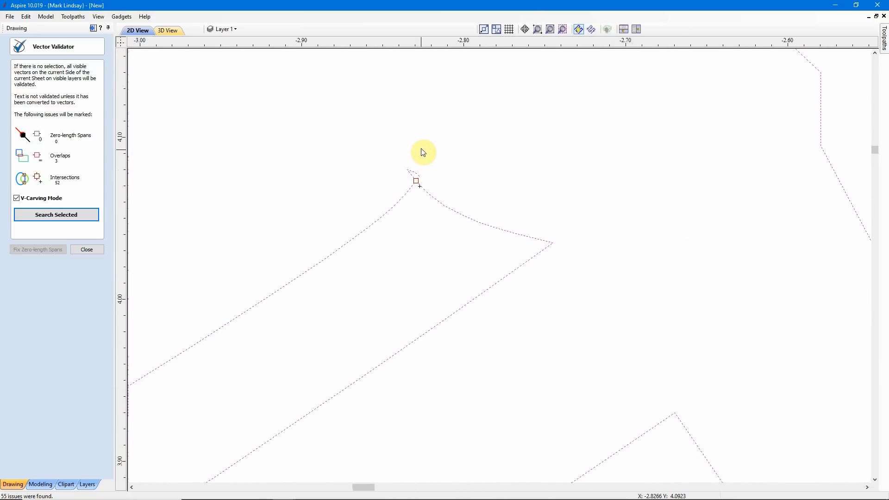
pyautogui.scroll(5, 422, 153)
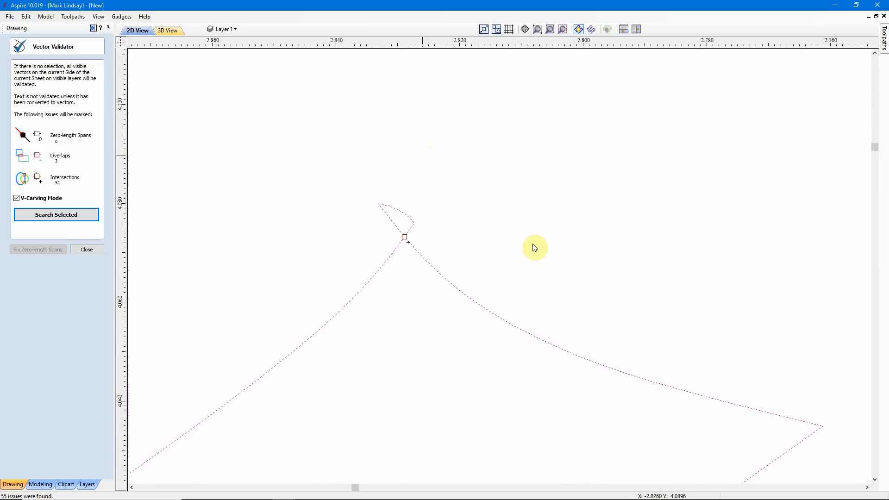
pyautogui.click(467, 199)
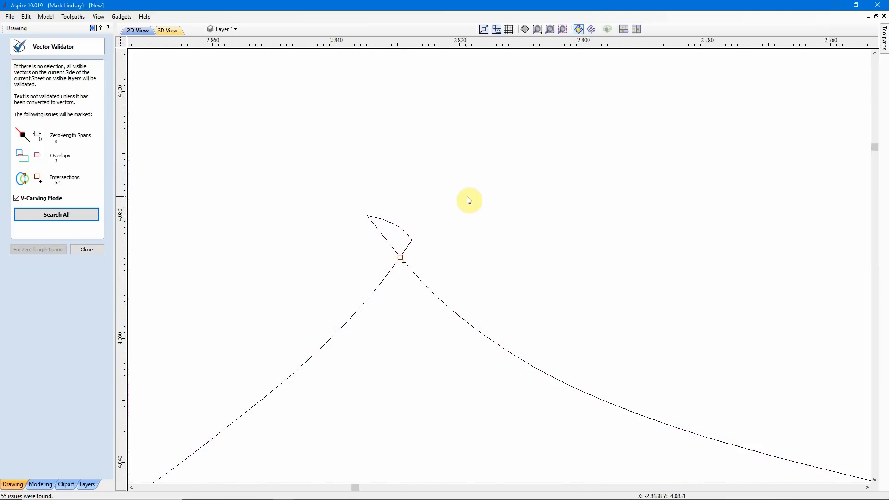
pyautogui.click(399, 227)
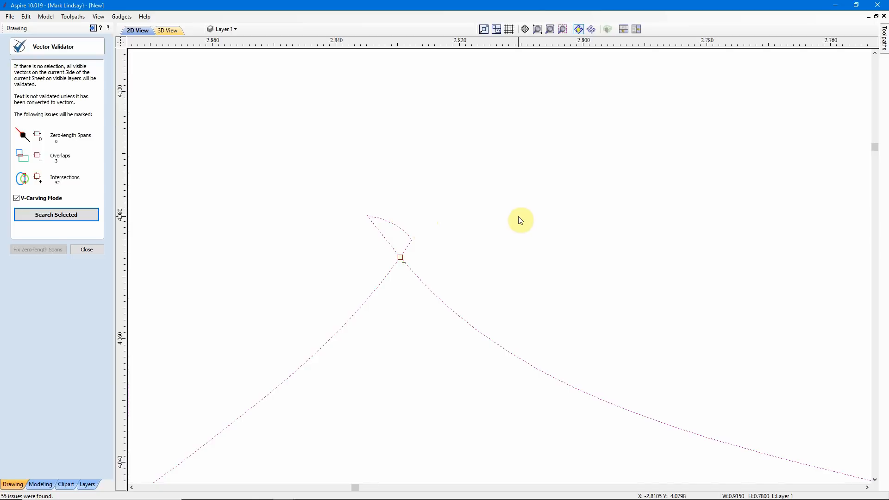
pyautogui.press('n')
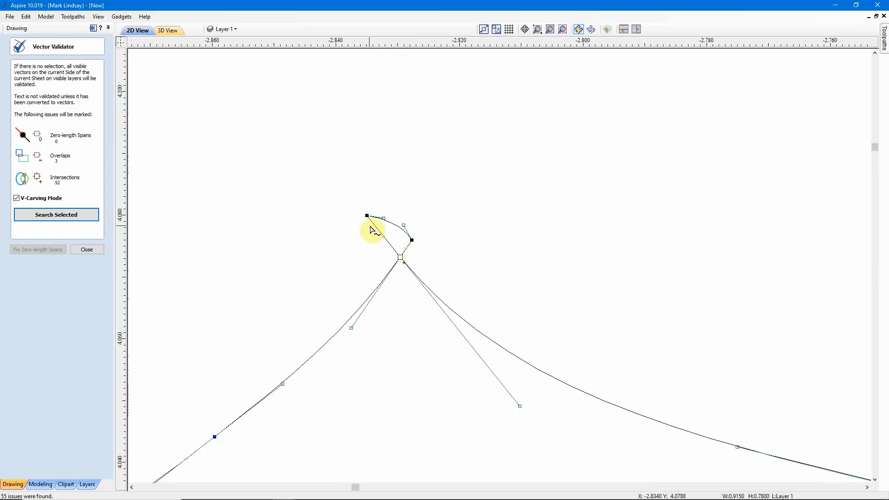
# Step: Delete the two points forming the tiny loop above the marked intersection at the thin leaf's tip
pyautogui.scroll(-5, 449, 240)
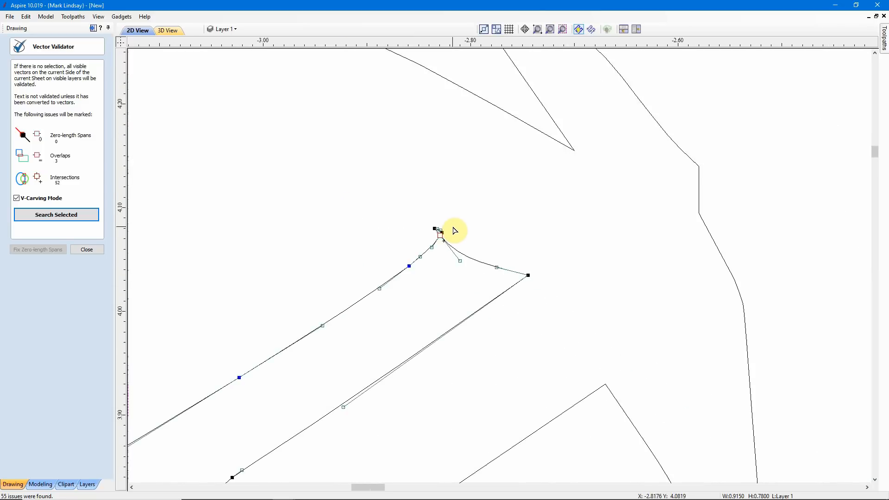
pyautogui.scroll(-6, 454, 230)
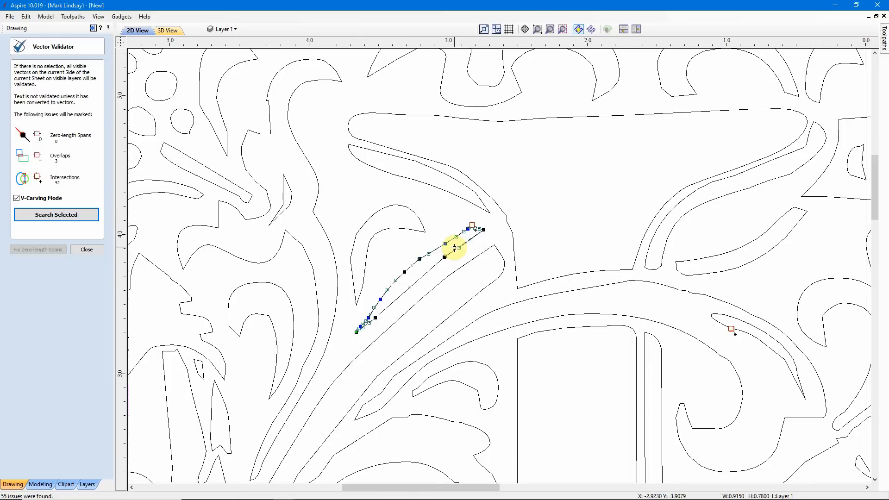
pyautogui.scroll(8, 463, 230)
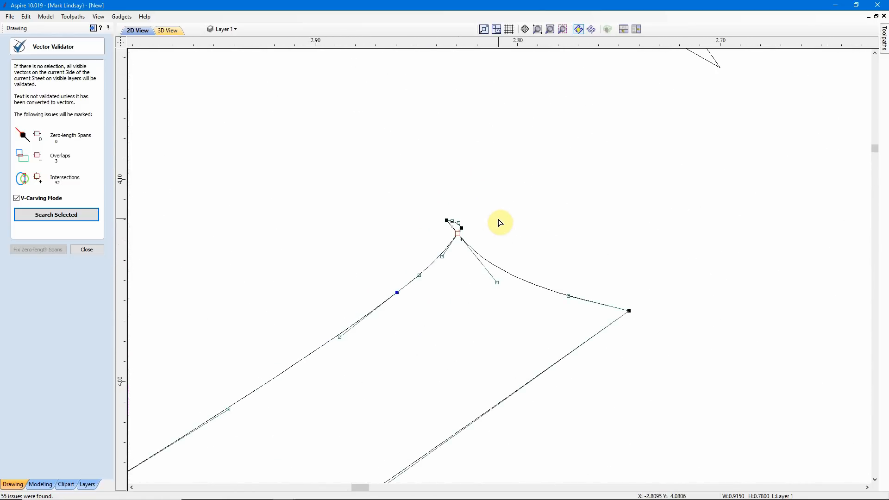
pyautogui.scroll(4, 499, 223)
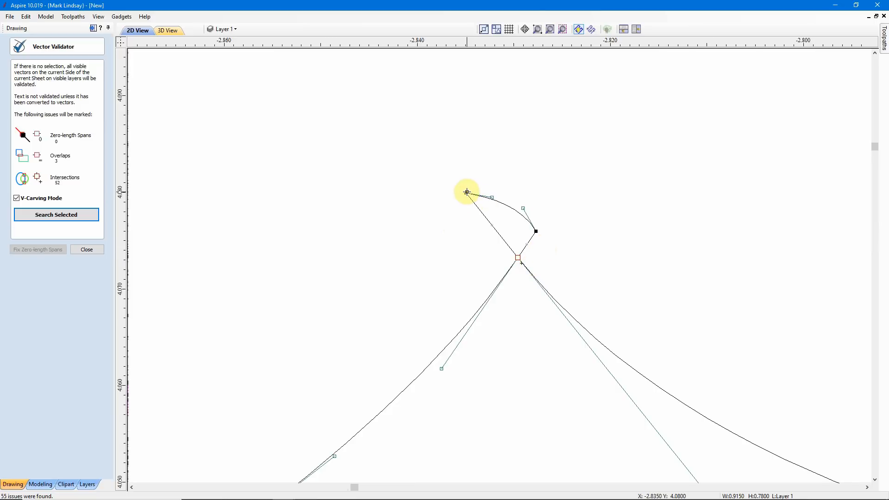
pyautogui.rightClick(466, 194)
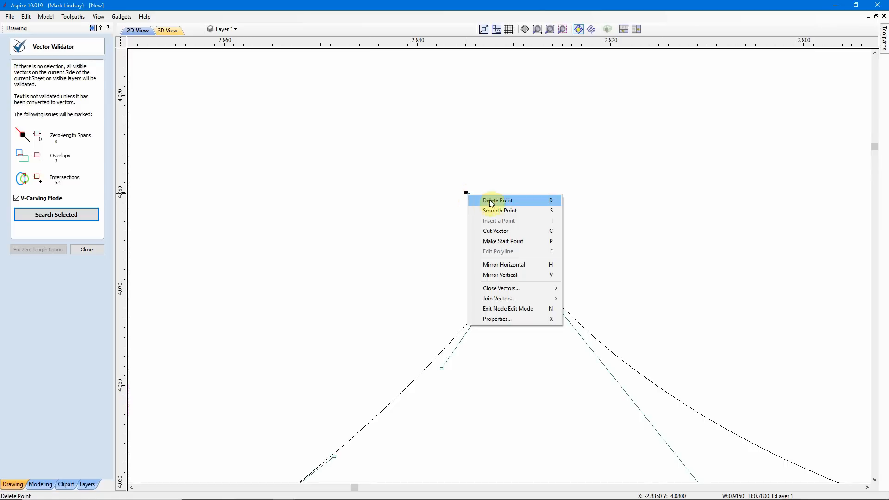
pyautogui.click(471, 198)
pyautogui.rightClick(537, 231)
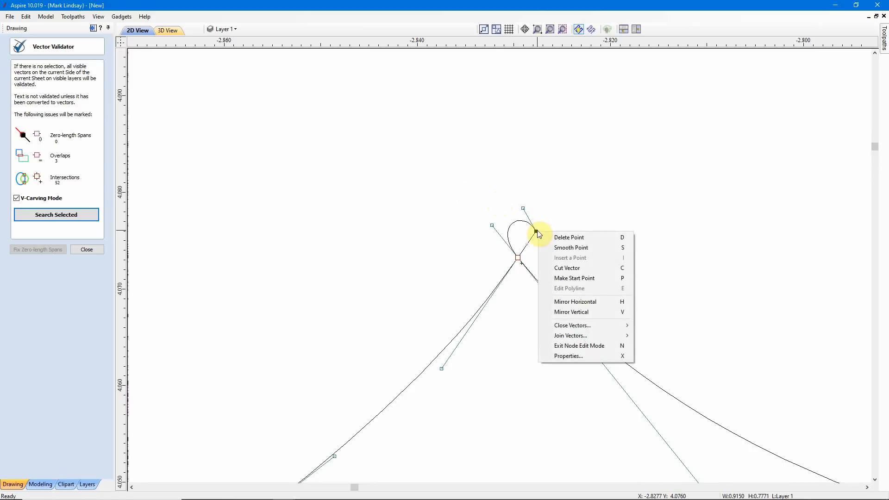
pyautogui.click(561, 235)
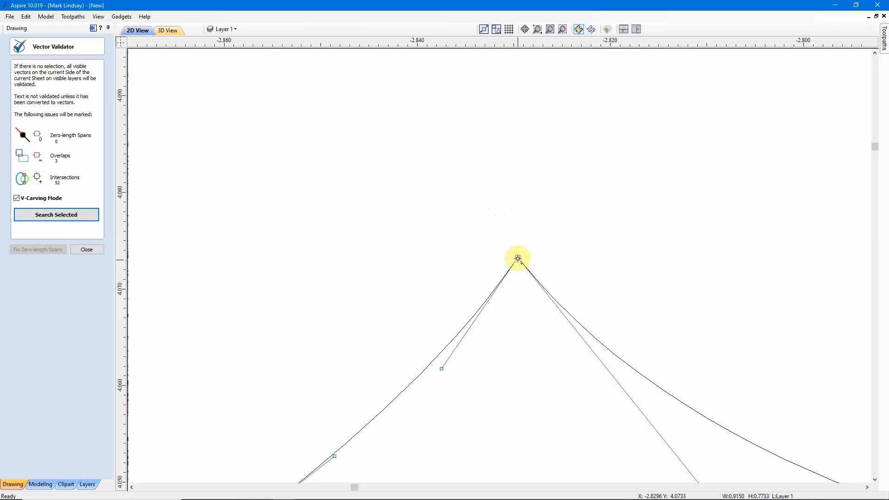
# Step: Delete the tiny sliver vector crossing the lower edge of the slender curved leaf just right of the L's stem
pyautogui.scroll(-10, 518, 258)
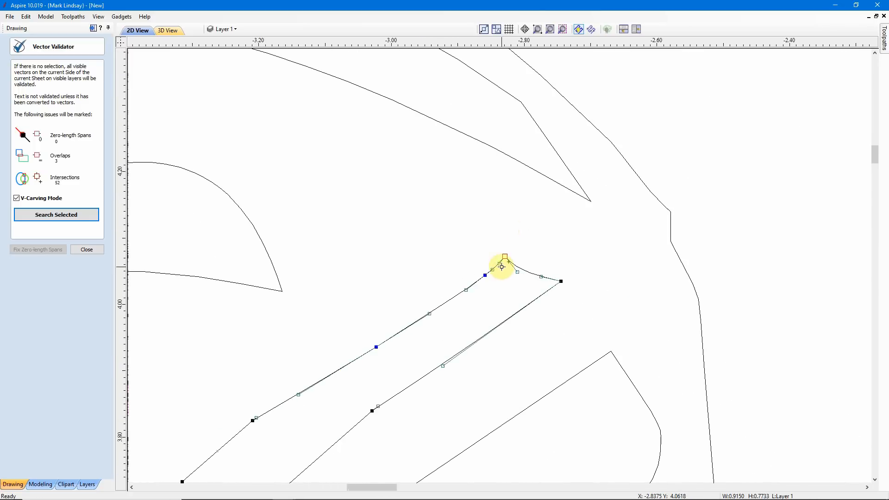
pyautogui.scroll(-8, 502, 267)
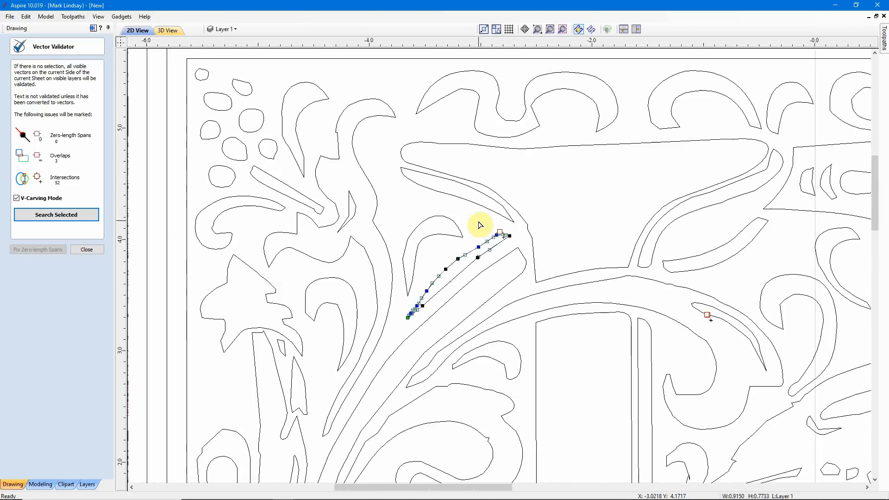
pyautogui.scroll(-4, 479, 224)
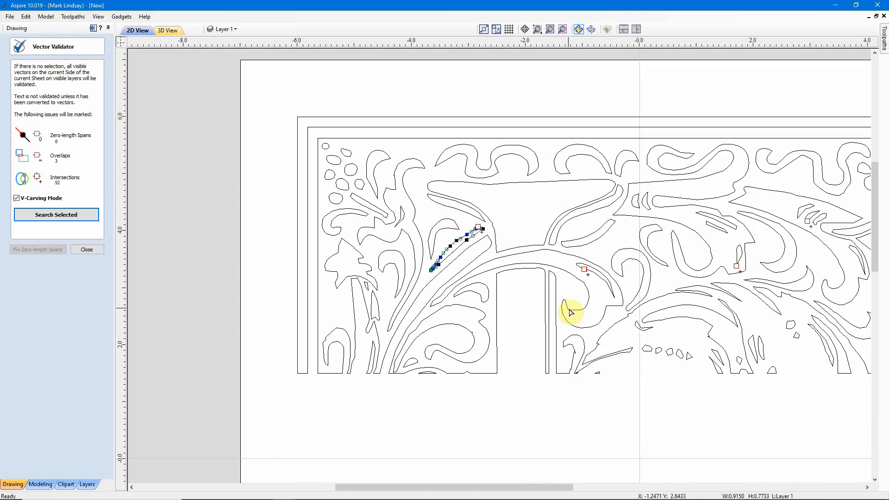
pyautogui.scroll(7, 586, 292)
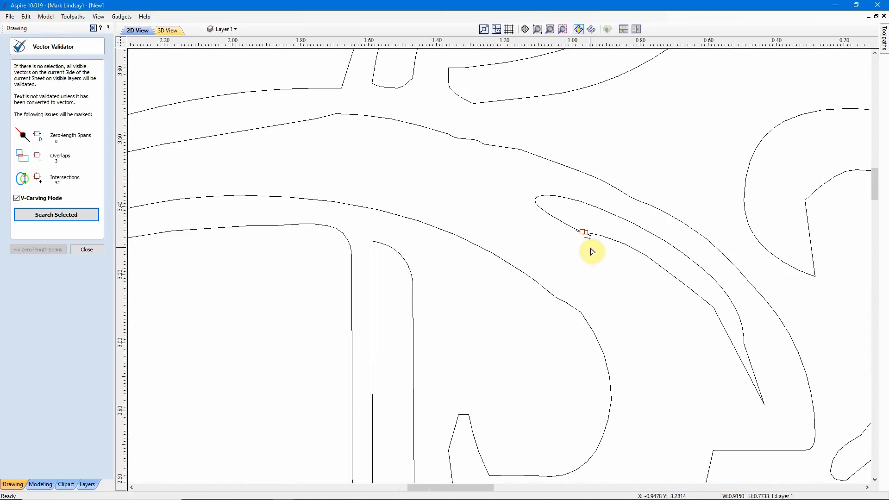
pyautogui.scroll(7, 591, 252)
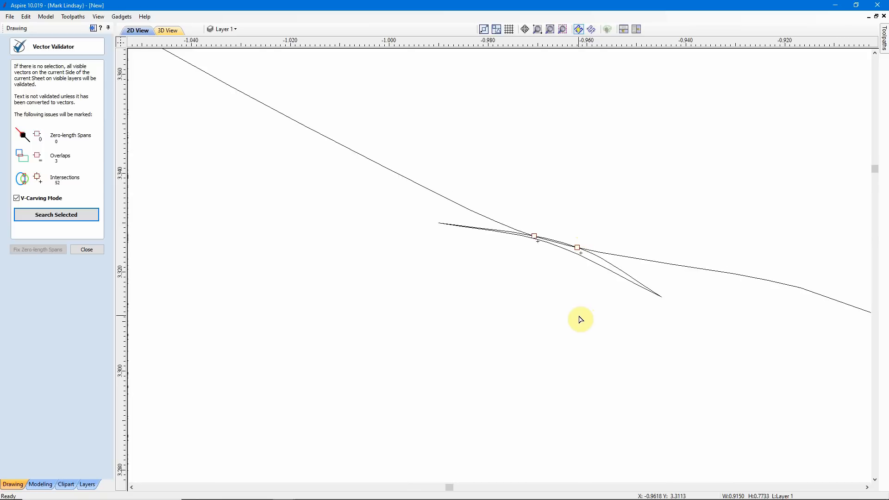
pyautogui.click(603, 291)
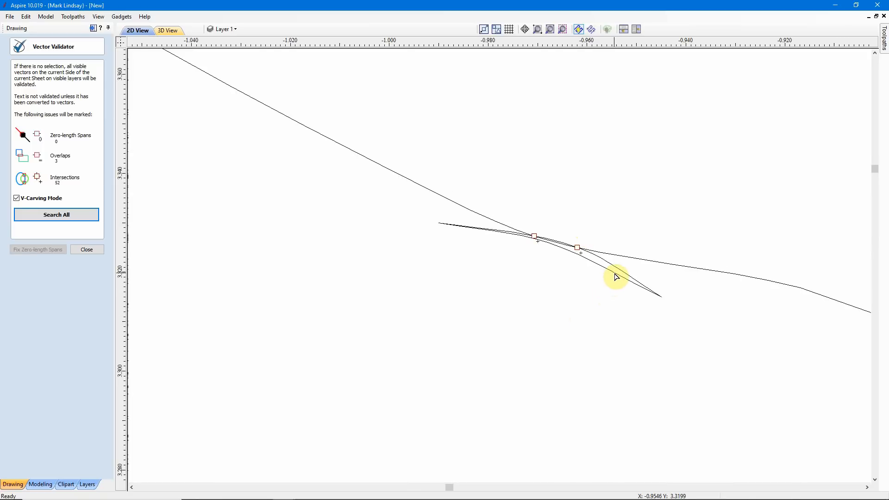
pyautogui.click(616, 277)
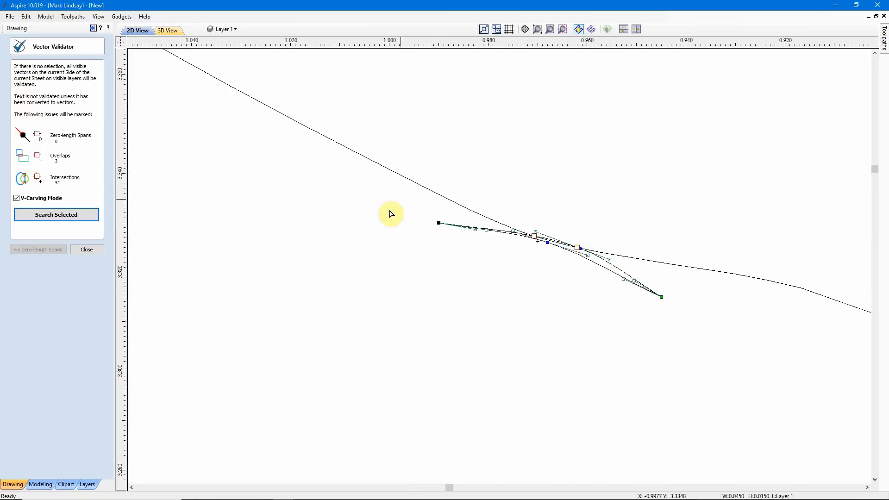
pyautogui.scroll(-4, 572, 343)
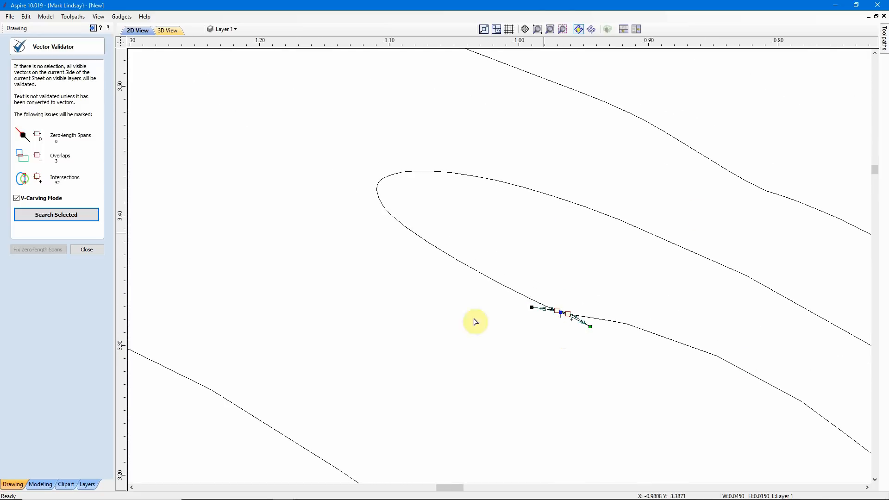
pyautogui.scroll(4, 564, 320)
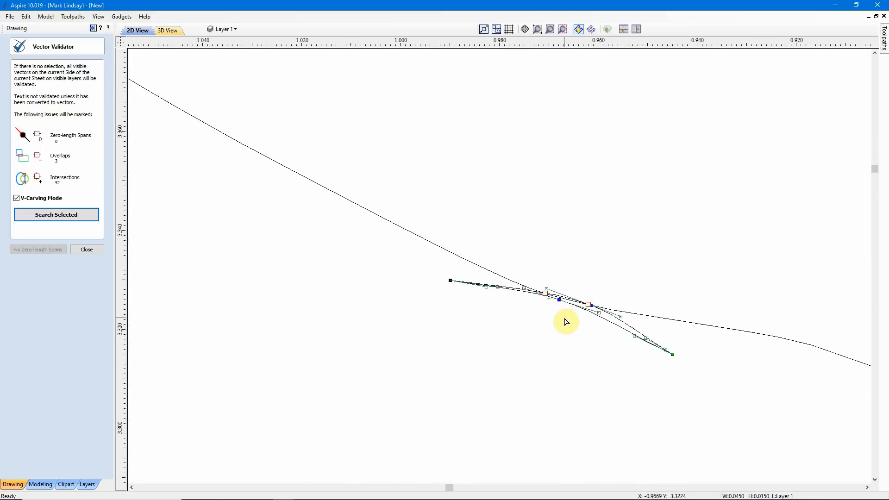
pyautogui.scroll(1, 562, 323)
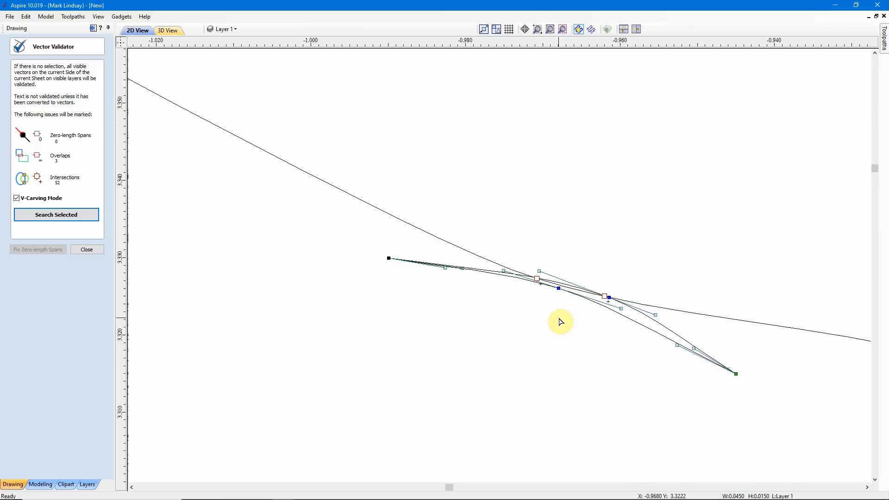
pyautogui.click(549, 359)
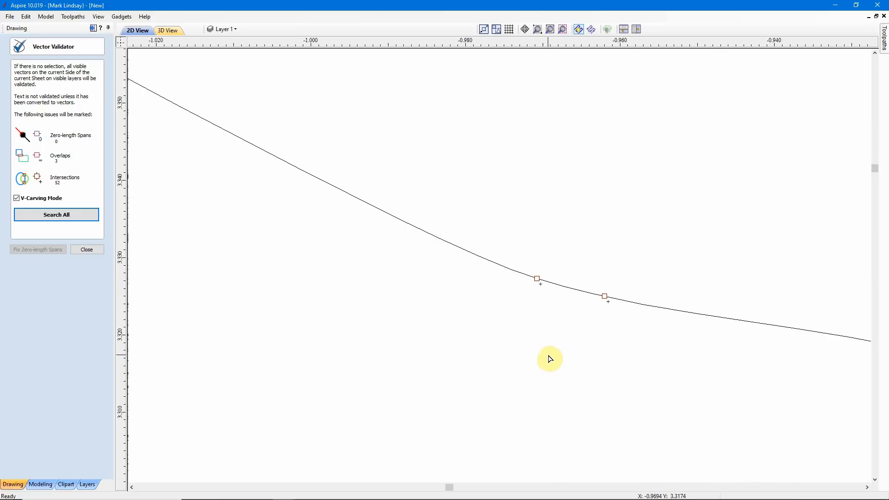
# Step: Open the small teardrop vector right of the design's centre for node editing and delete the two points causing the crossing at its lower tip
pyautogui.scroll(-2, 461, 334)
pyautogui.scroll(-10, 460, 329)
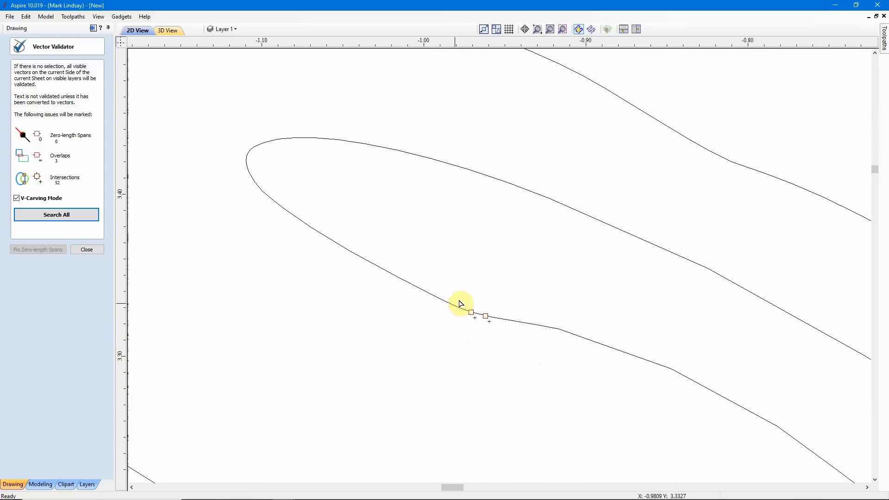
pyautogui.scroll(-5, 454, 271)
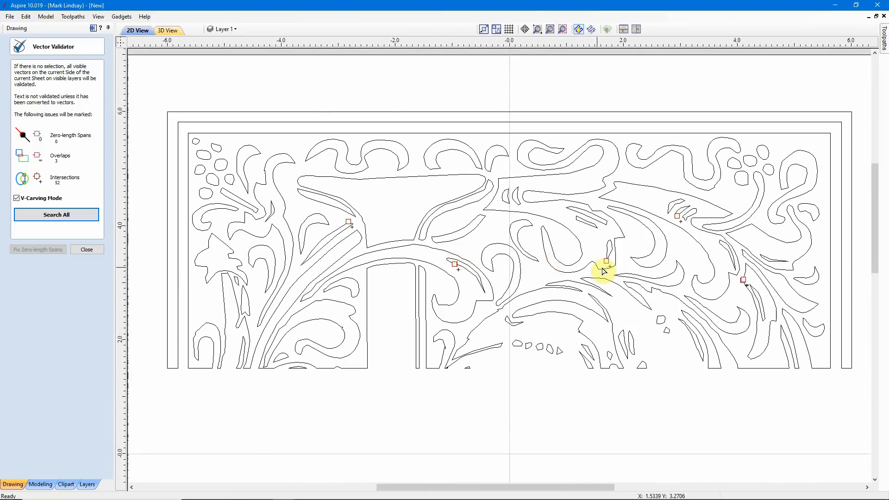
pyautogui.scroll(8, 609, 266)
pyautogui.scroll(6, 607, 242)
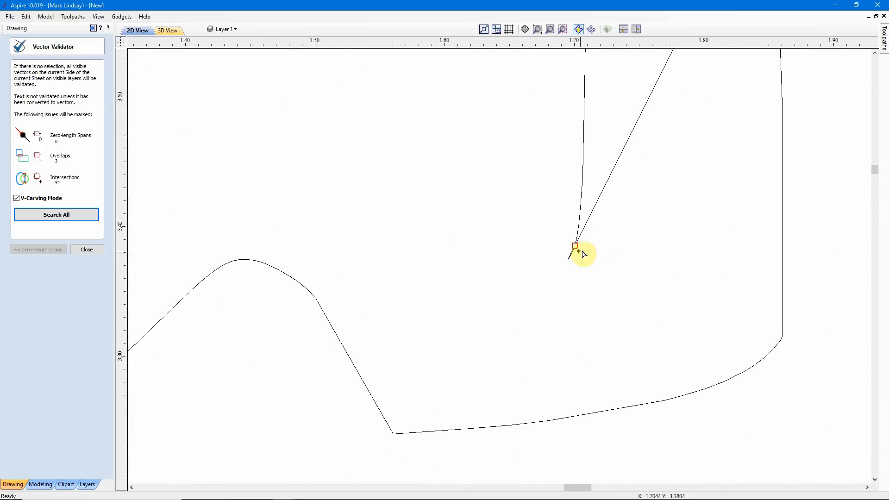
pyautogui.scroll(5, 578, 258)
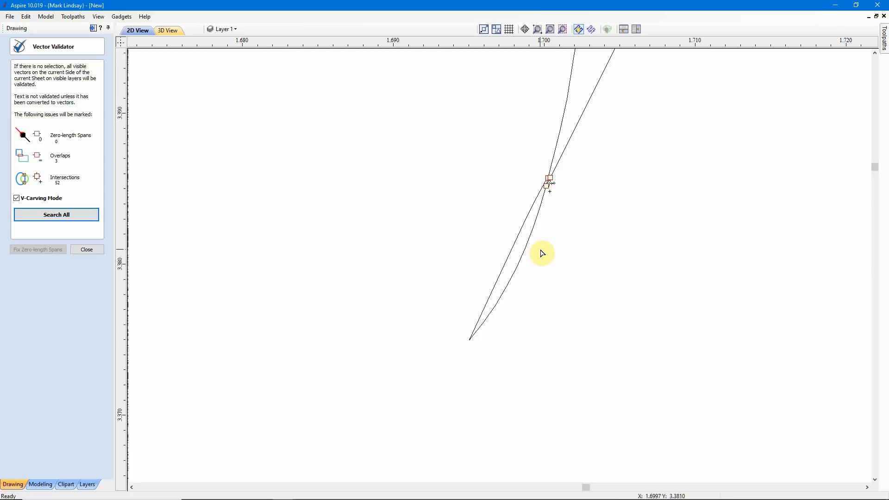
pyautogui.click(525, 251)
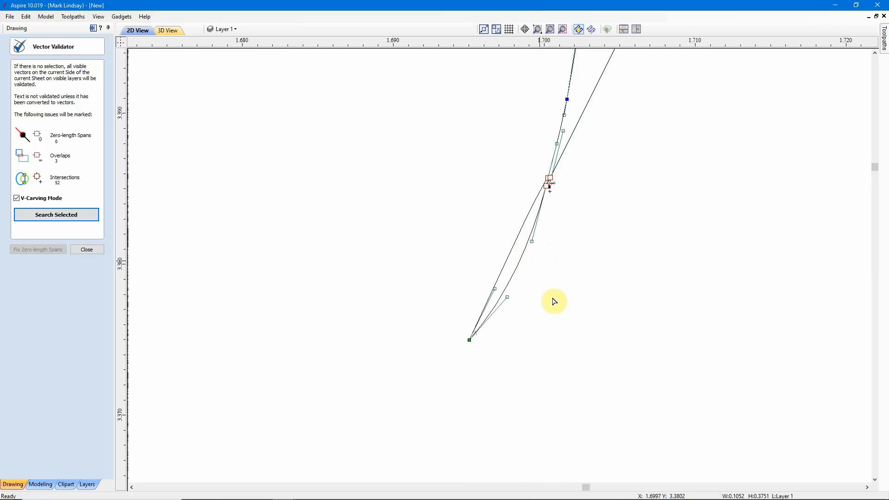
pyautogui.scroll(-2, 558, 302)
pyautogui.scroll(-8, 558, 302)
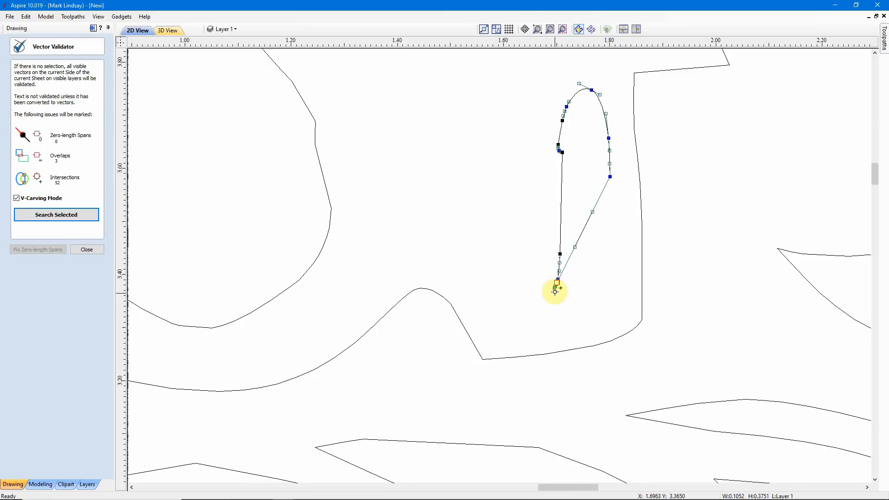
pyautogui.scroll(10, 556, 294)
pyautogui.scroll(2, 566, 265)
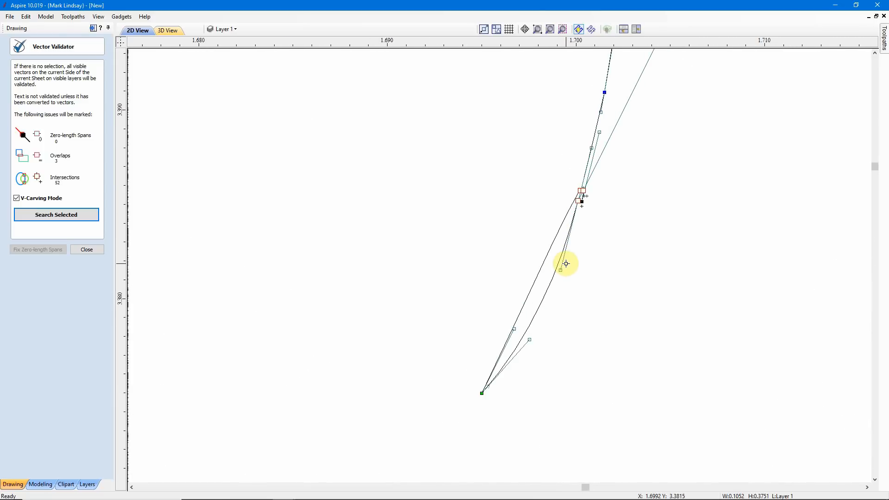
pyautogui.rightClick(482, 394)
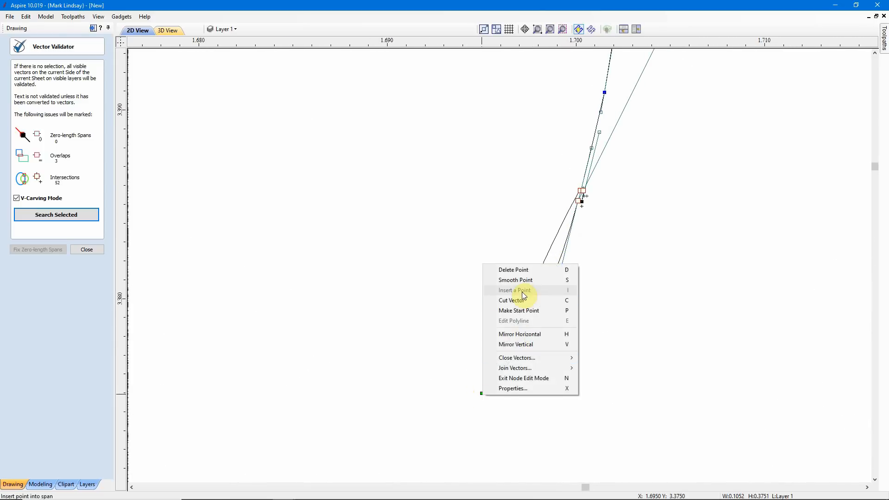
pyautogui.click(533, 270)
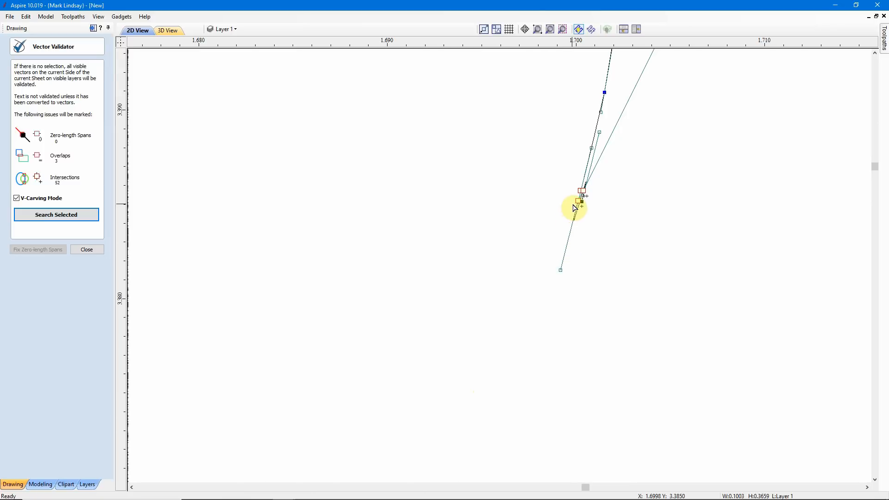
pyautogui.scroll(2, 575, 207)
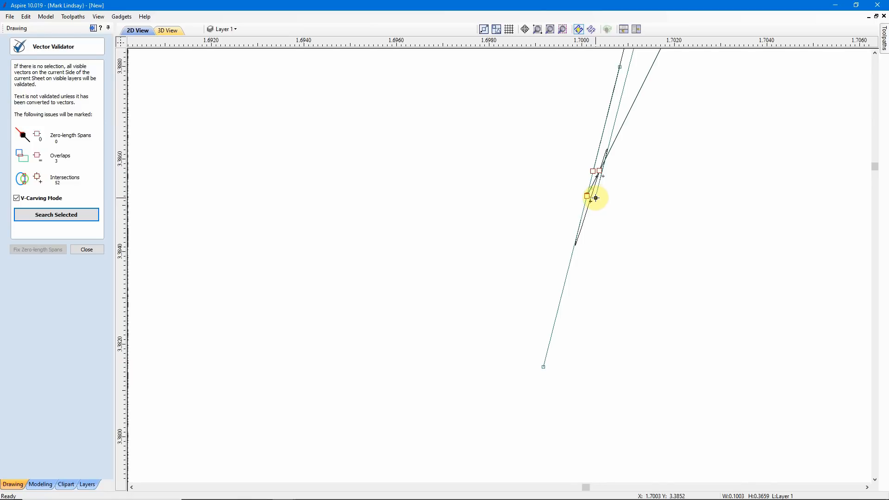
pyautogui.rightClick(596, 198)
pyautogui.click(618, 205)
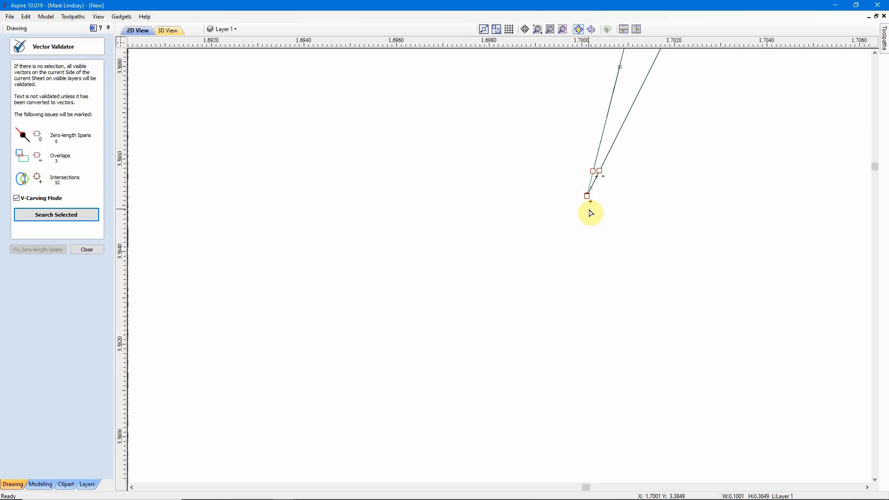
# Step: Open the middle one of the three small curved strokes at the design's upper right for node editing and delete the two points forming its lower-tip loop
pyautogui.scroll(-5, 586, 211)
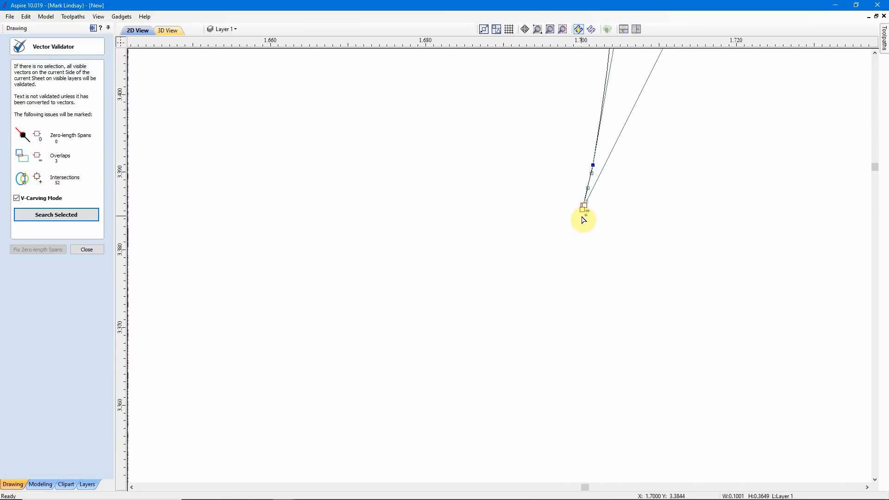
pyautogui.scroll(-6, 534, 222)
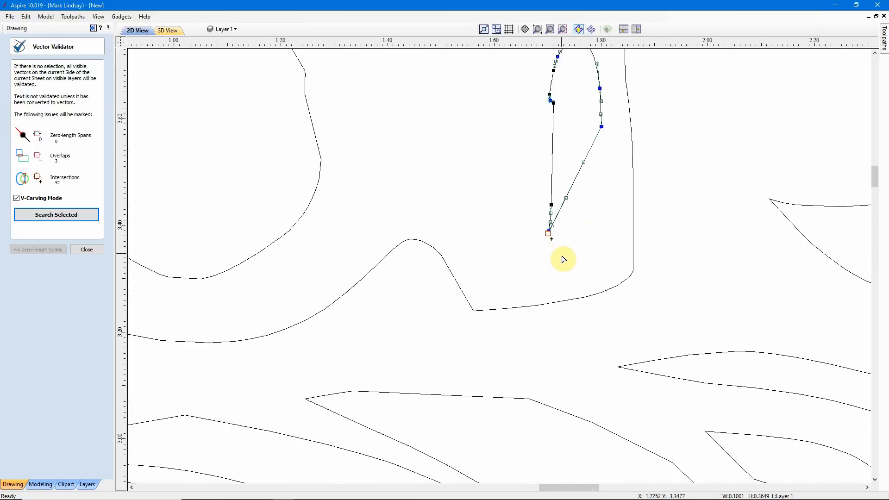
pyautogui.scroll(-2, 534, 230)
pyautogui.scroll(3, 621, 175)
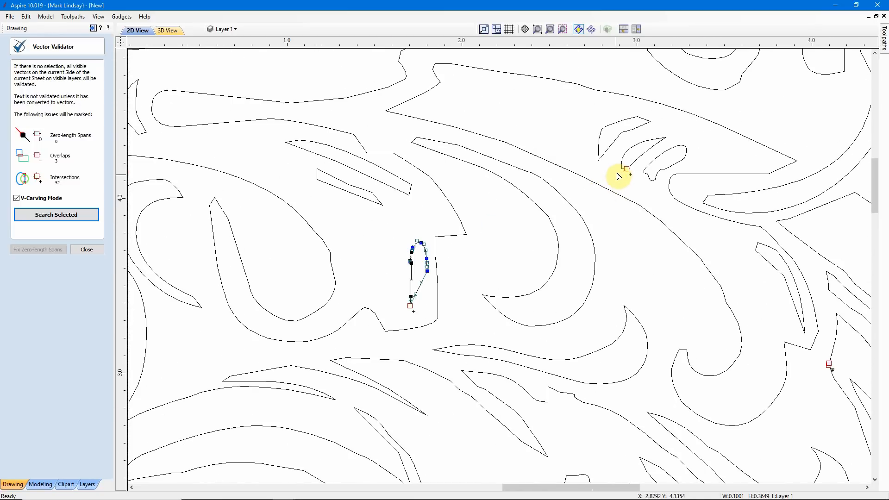
pyautogui.scroll(5, 632, 171)
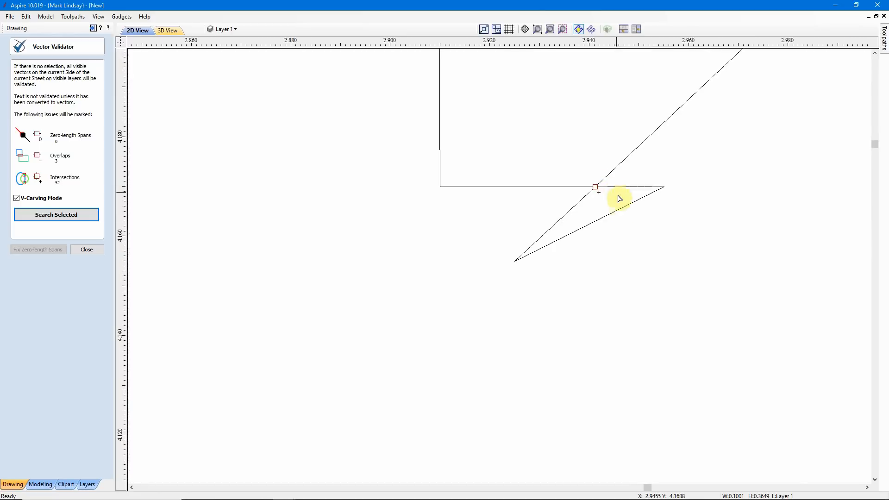
pyautogui.click(616, 214)
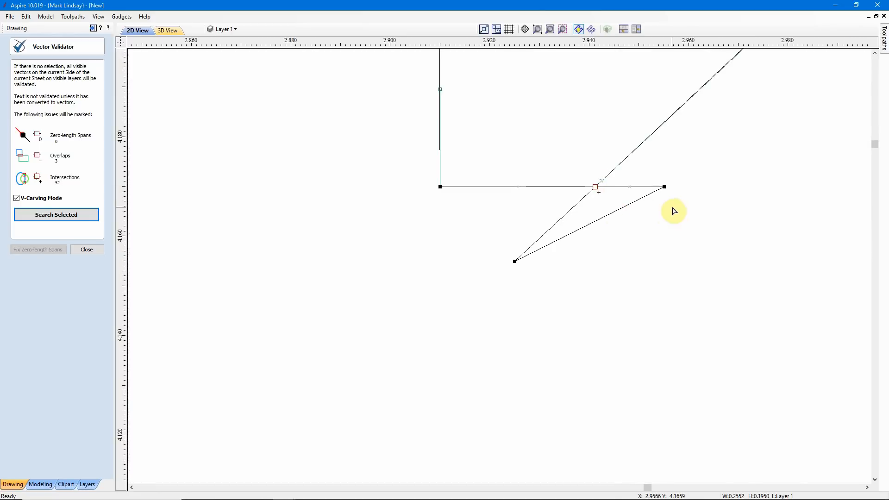
pyautogui.rightClick(664, 187)
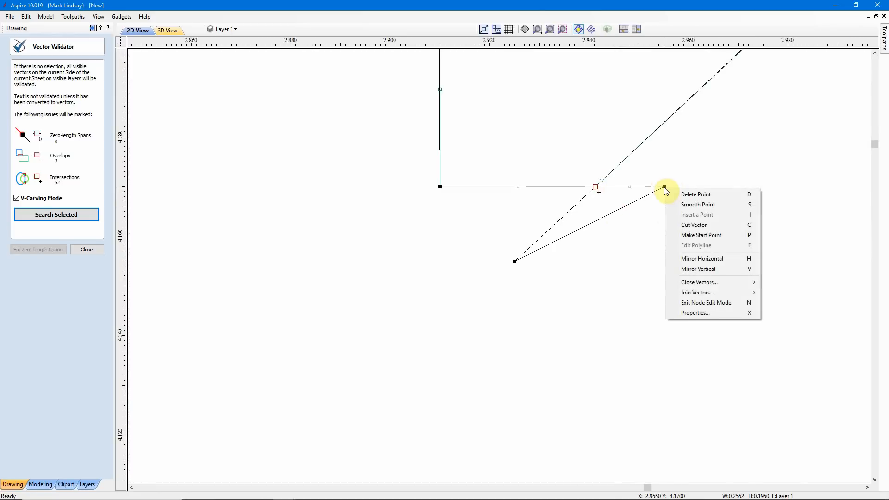
pyautogui.click(733, 192)
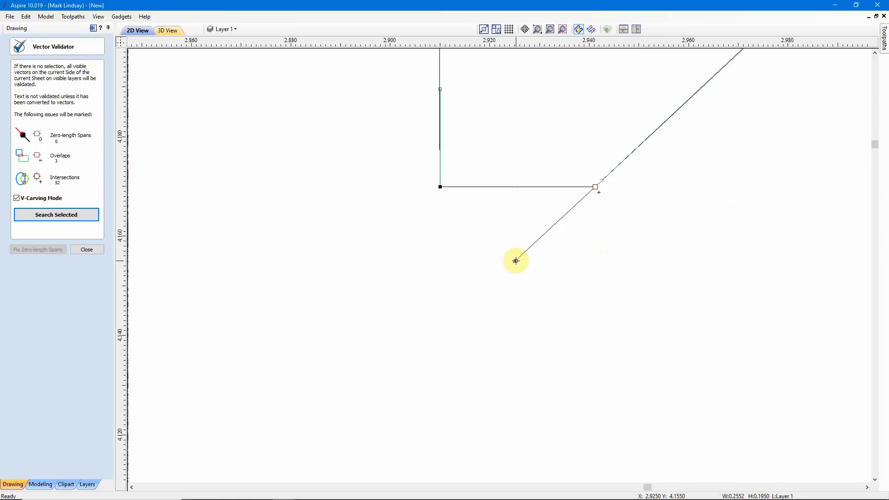
pyautogui.rightClick(515, 261)
pyautogui.click(552, 266)
# Step: Open the long leaf vector near the upper half's right edge for node editing and delete the spur point beside its marked overlap
pyautogui.scroll(-4, 569, 266)
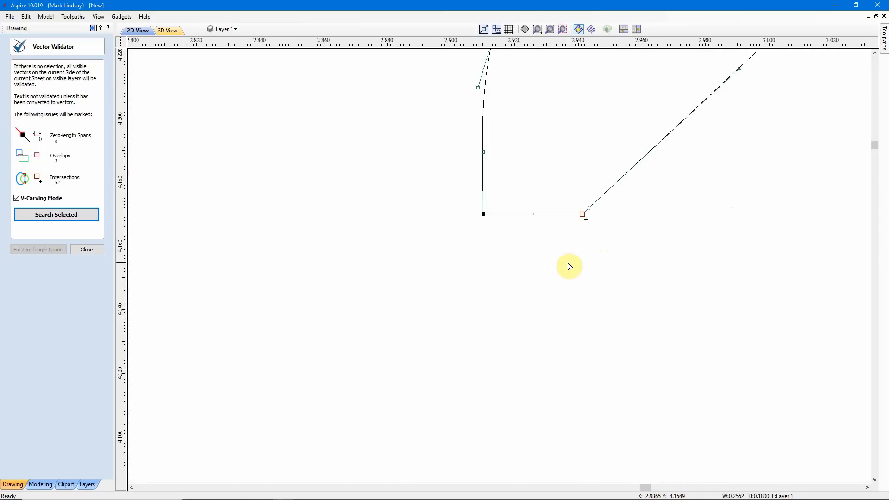
pyautogui.scroll(-2, 555, 251)
pyautogui.scroll(-5, 562, 239)
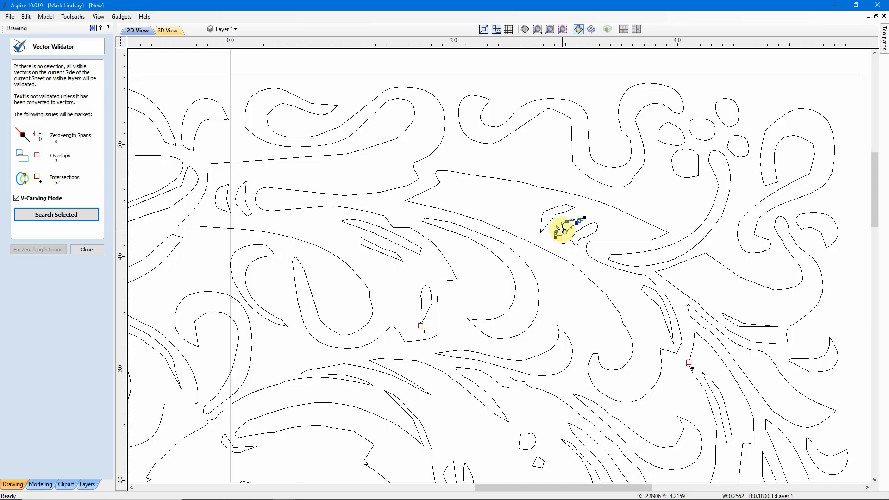
pyautogui.scroll(10, 642, 319)
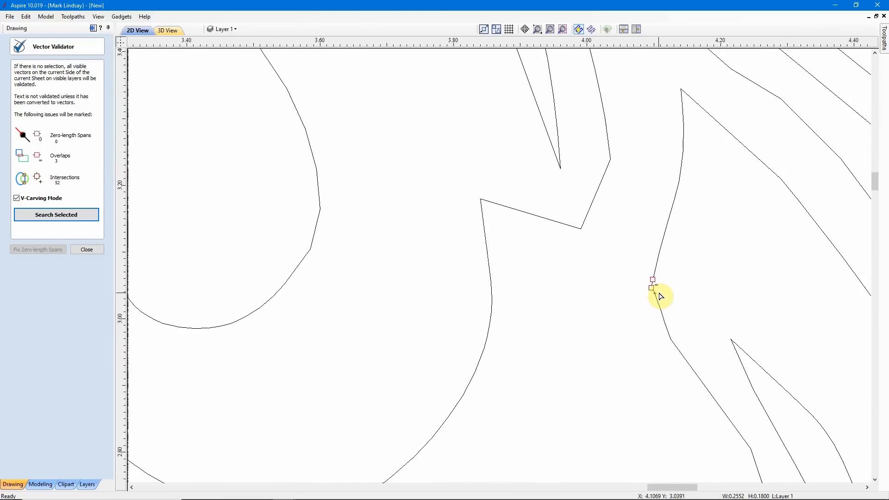
pyautogui.scroll(3, 622, 297)
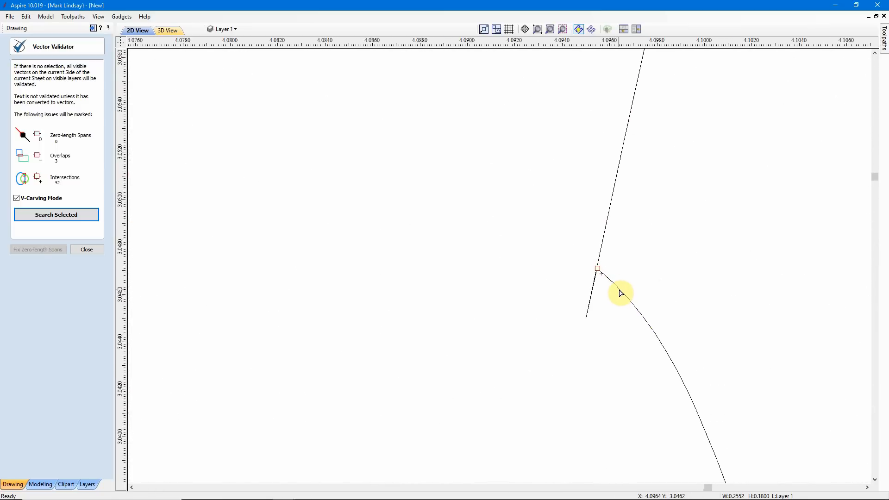
pyautogui.click(633, 305)
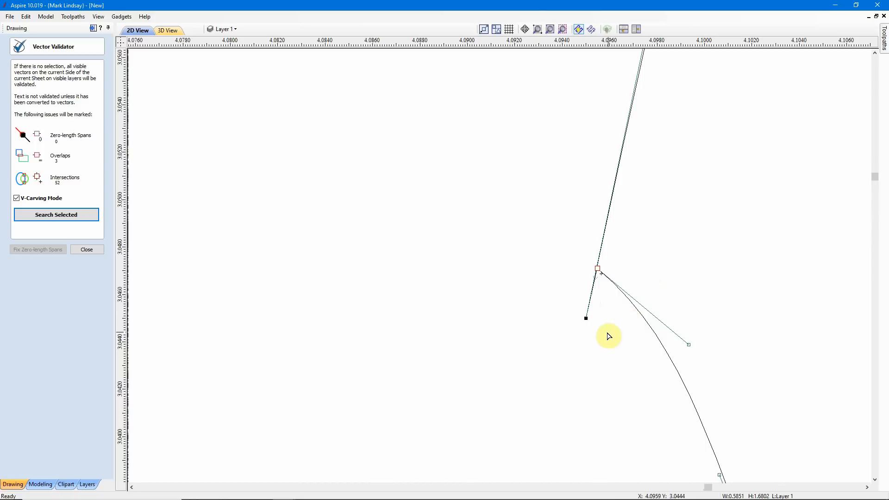
pyautogui.rightClick(586, 319)
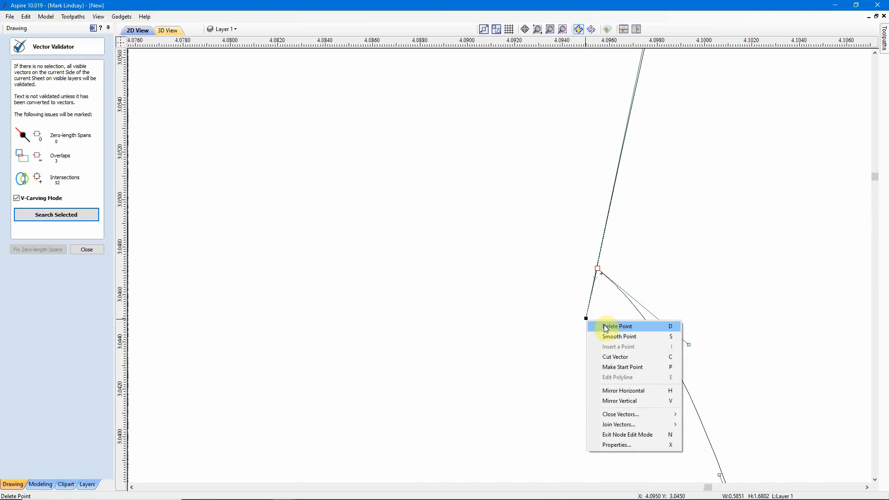
pyautogui.click(653, 326)
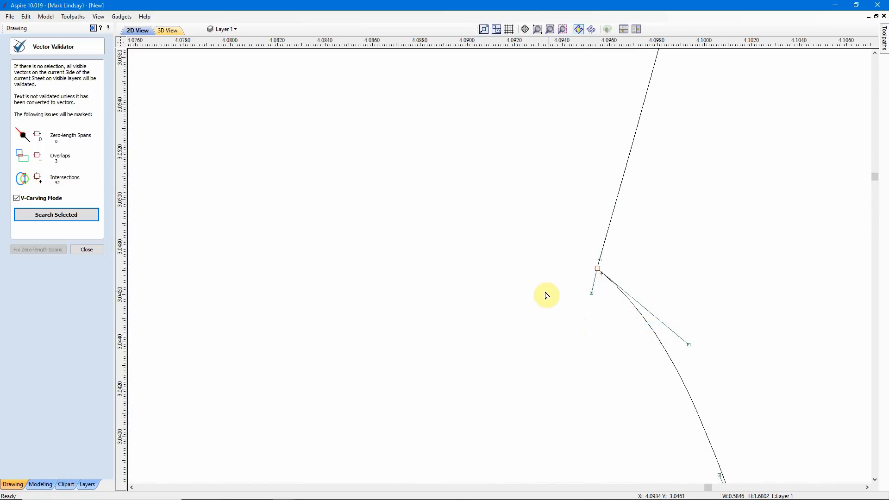
# Step: Open the L's foot outline right of the large leaf in the lower half and delete the end point of the overlapping spur on its bottom edge
pyautogui.scroll(-5, 584, 324)
pyautogui.scroll(-8, 608, 307)
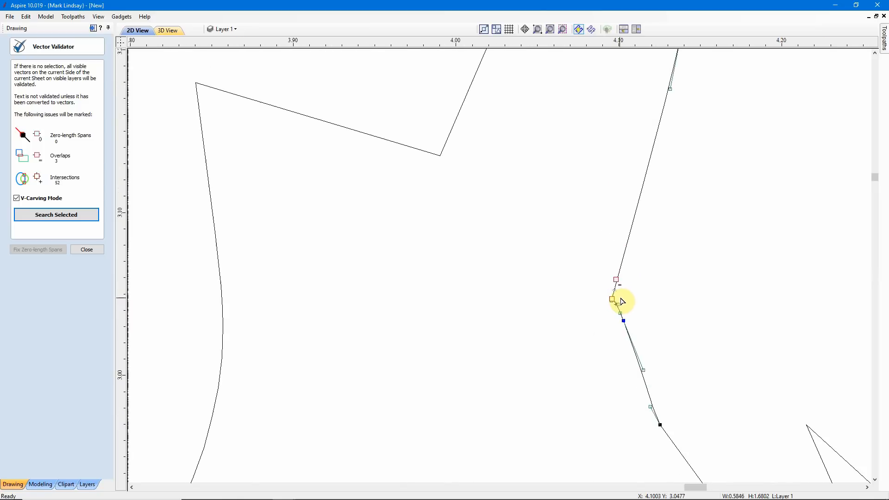
pyautogui.scroll(-5, 650, 293)
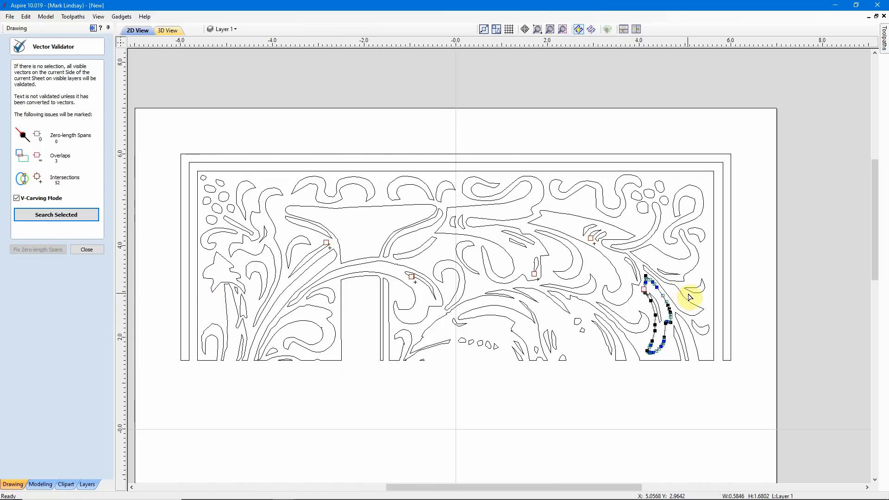
pyautogui.scroll(-4, 688, 292)
pyautogui.scroll(5, 595, 445)
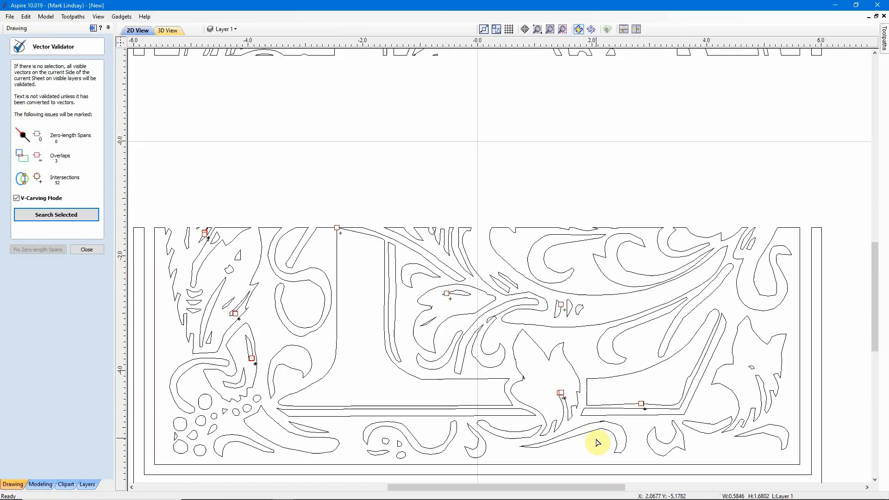
pyautogui.scroll(5, 598, 443)
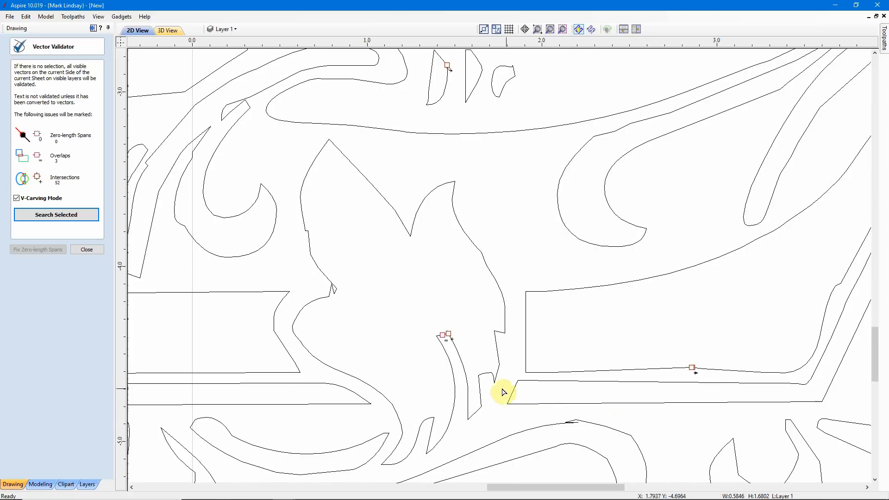
pyautogui.scroll(-1, 509, 393)
pyautogui.scroll(-4, 556, 385)
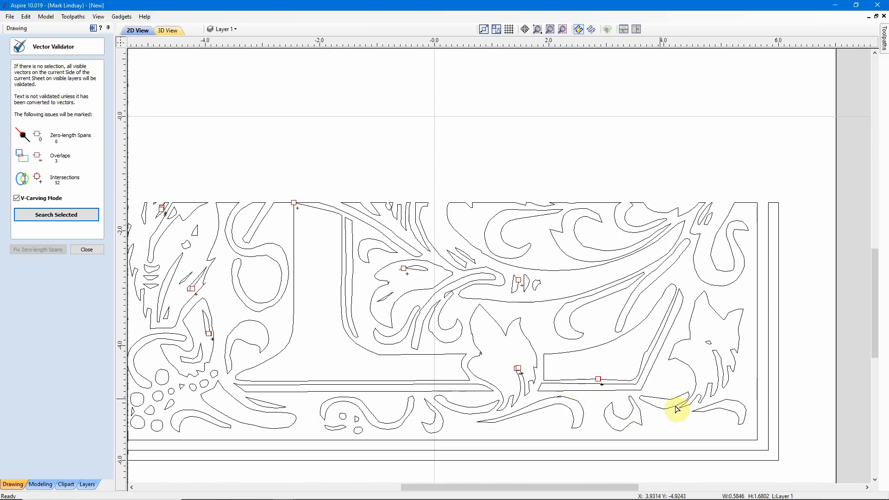
pyautogui.scroll(2, 598, 403)
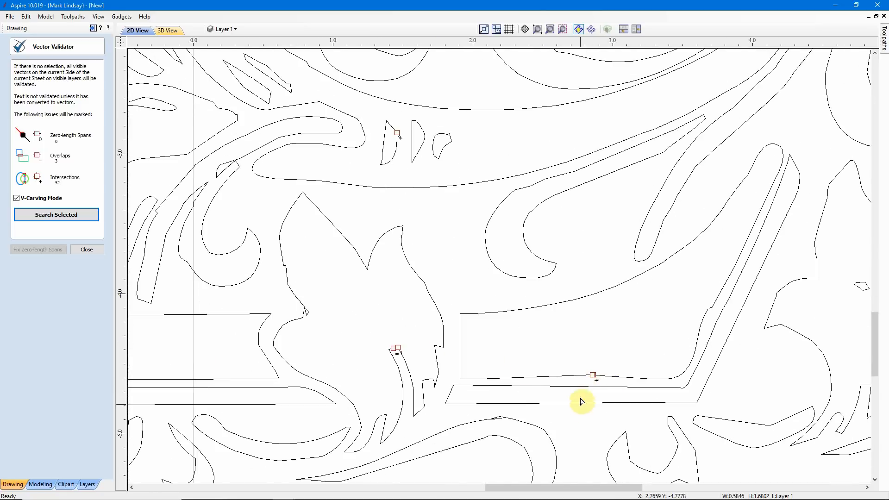
pyautogui.scroll(6, 582, 401)
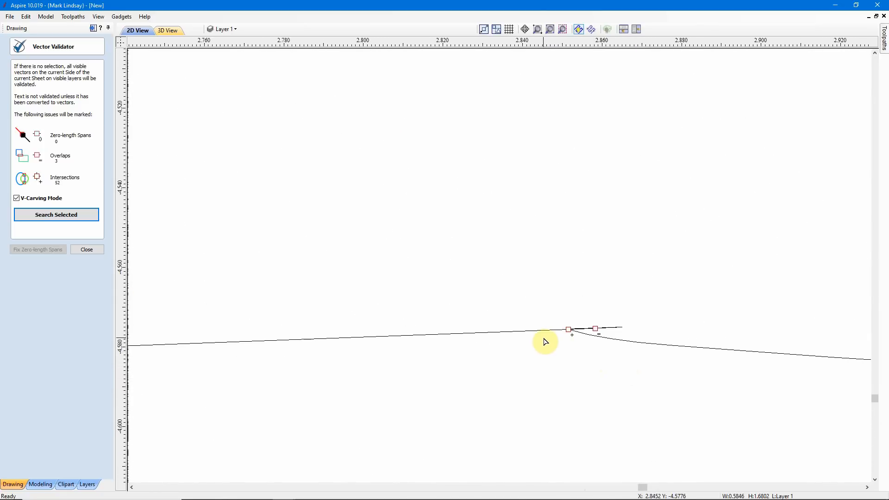
pyautogui.scroll(3, 565, 344)
pyautogui.click(683, 307)
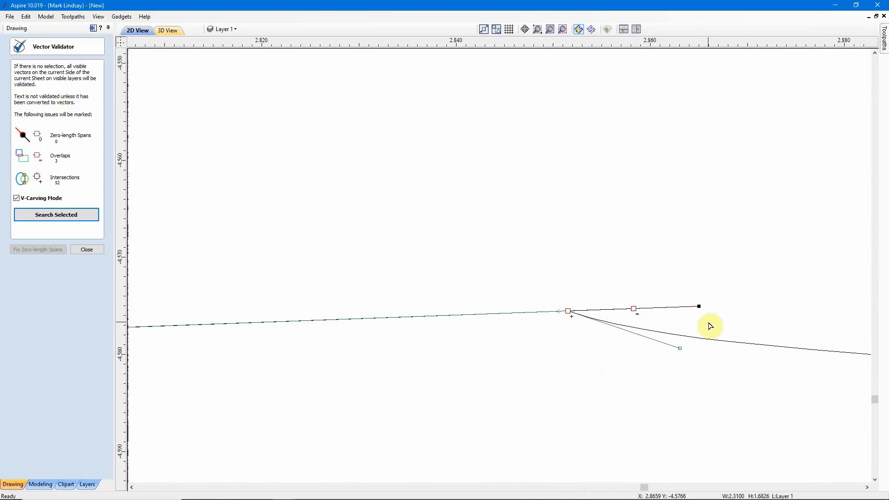
pyautogui.rightClick(700, 310)
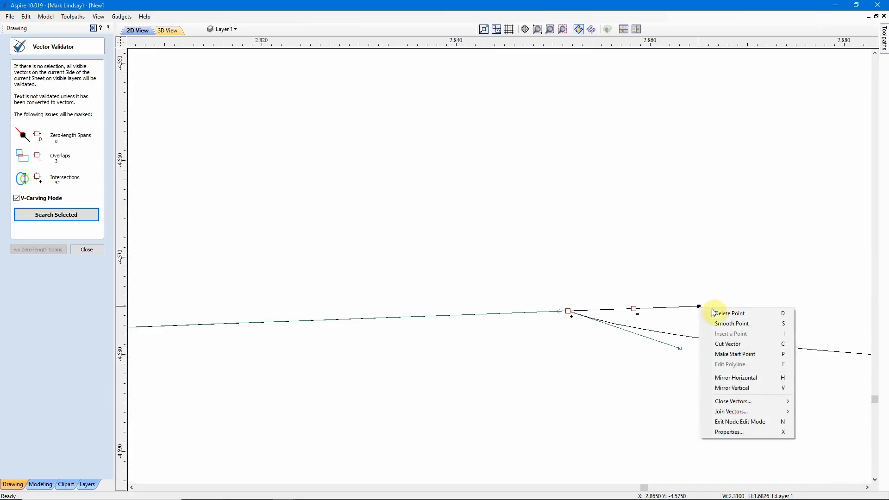
pyautogui.click(736, 312)
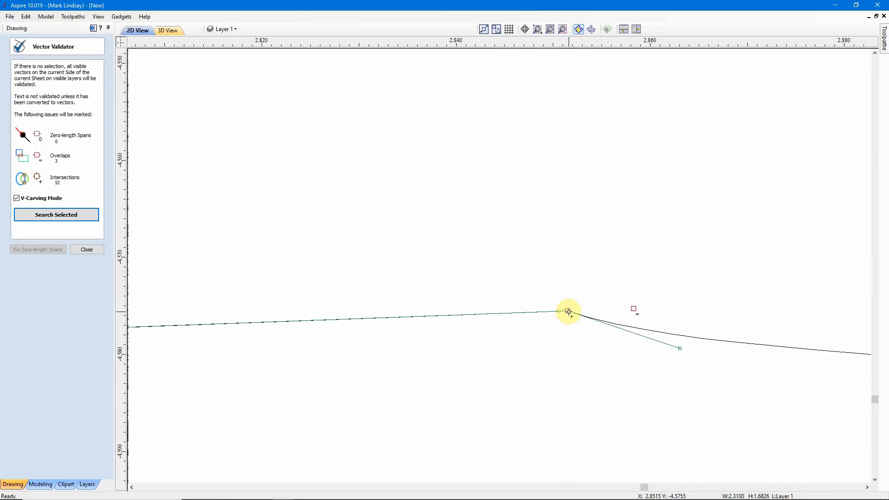
# Step: Delete the extra point right beside the marked intersection on the bottom edge of the L's foot outline
pyautogui.scroll(5, 568, 311)
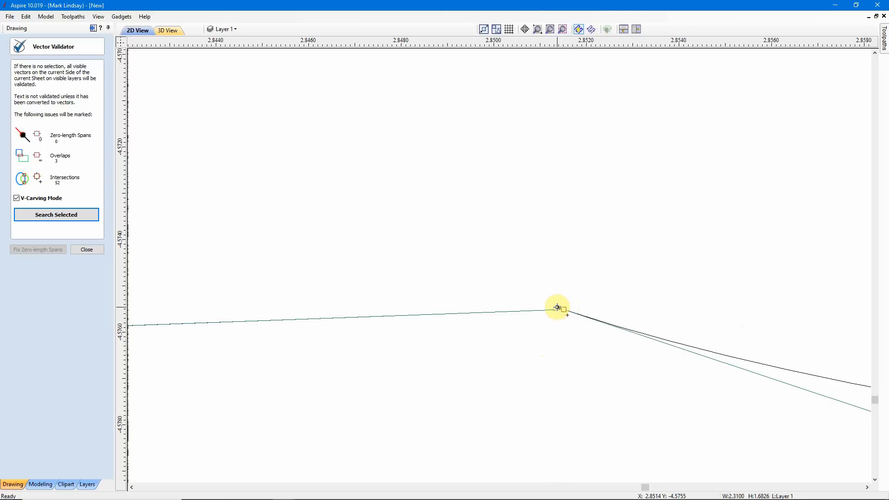
pyautogui.rightClick(559, 308)
pyautogui.click(571, 312)
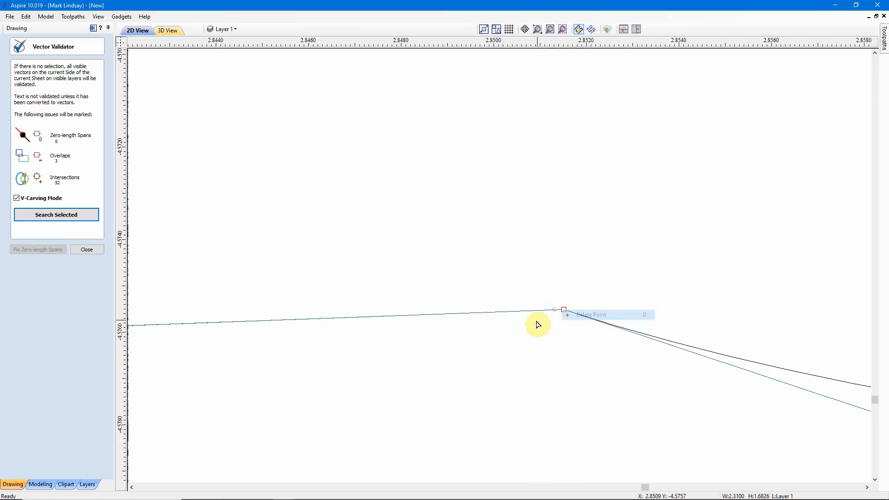
# Step: Open the large leaf vector left of the L's foot section and delete the two points forming the small loop at its inner stem corner
pyautogui.scroll(-5, 582, 342)
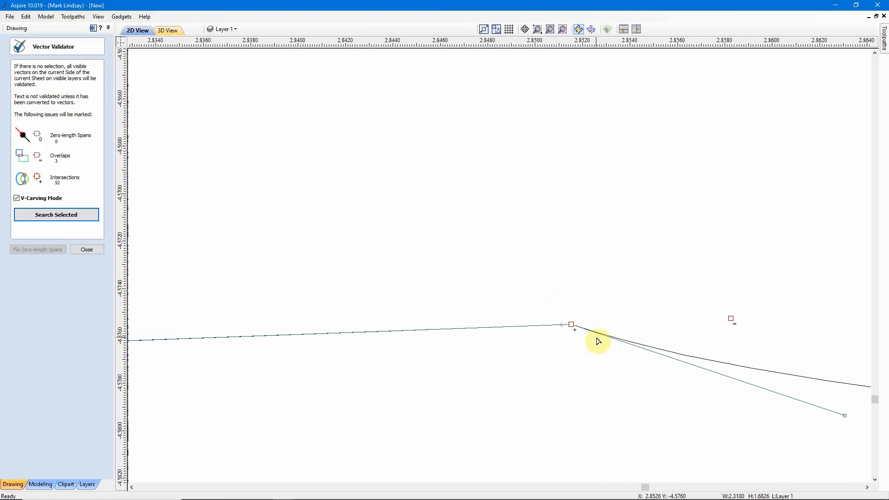
pyautogui.scroll(-10, 665, 338)
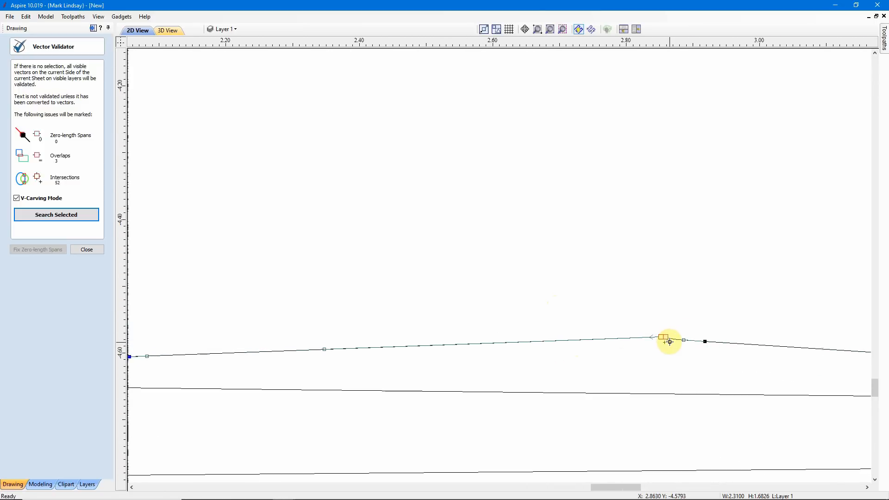
pyautogui.scroll(-3, 688, 341)
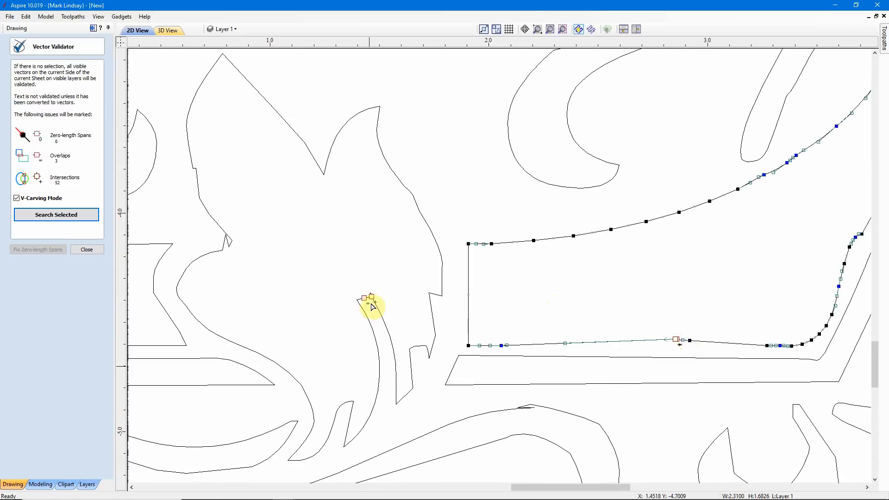
pyautogui.scroll(4, 368, 292)
pyautogui.scroll(6, 369, 289)
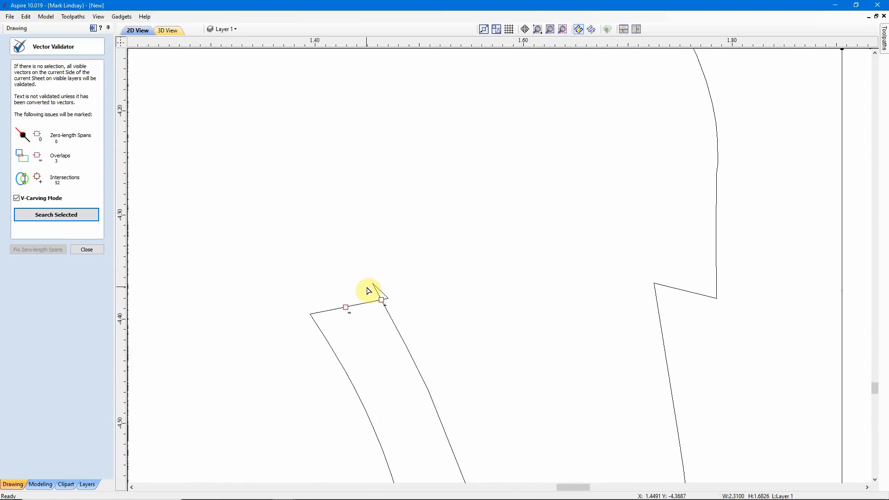
pyautogui.click(420, 315)
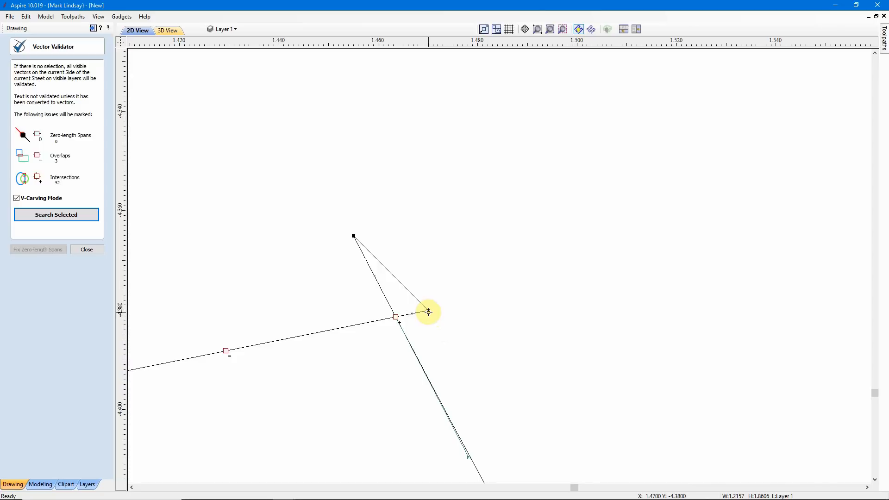
pyautogui.rightClick(427, 310)
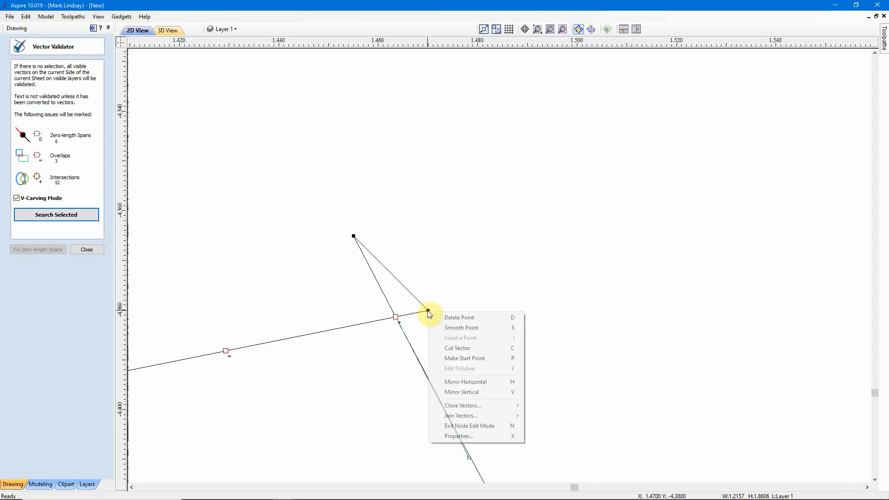
pyautogui.click(453, 318)
pyautogui.rightClick(353, 235)
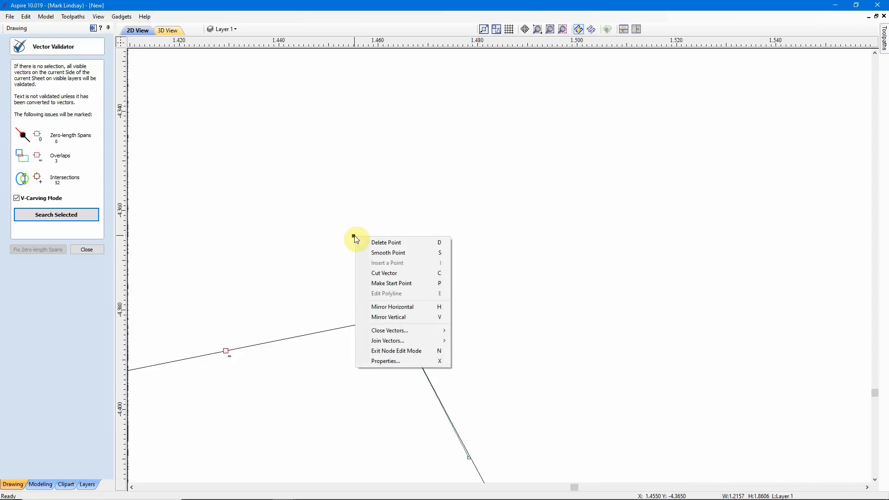
pyautogui.click(392, 243)
pyautogui.scroll(-10, 502, 292)
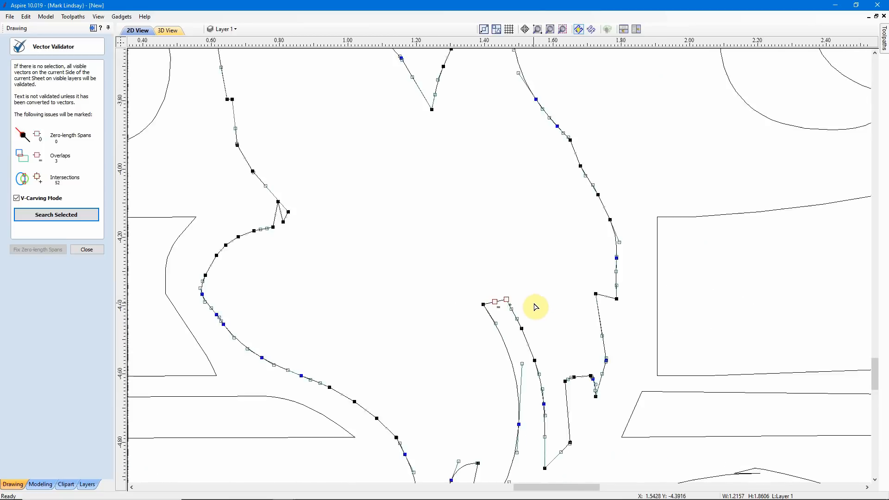
pyautogui.scroll(-6, 536, 307)
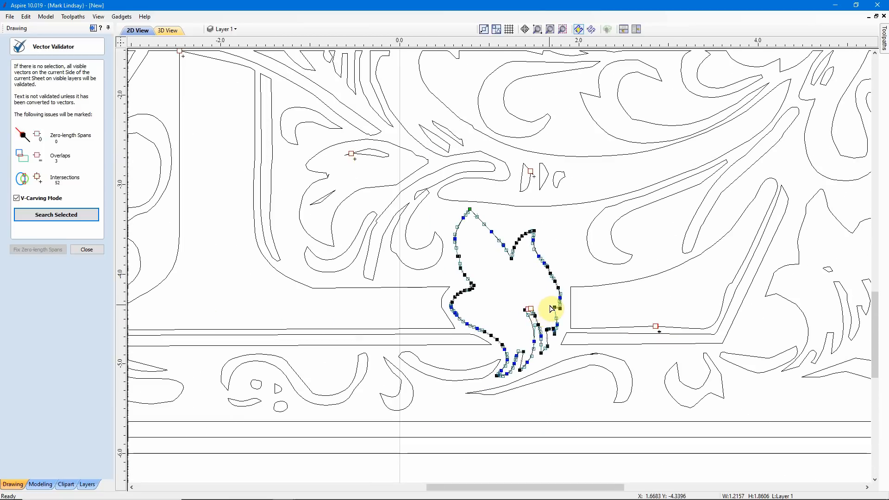
# Step: Open the narrow vein vector in the lower half's central leaf for node editing and delete the point left of its marked intersection
pyautogui.scroll(-6, 551, 309)
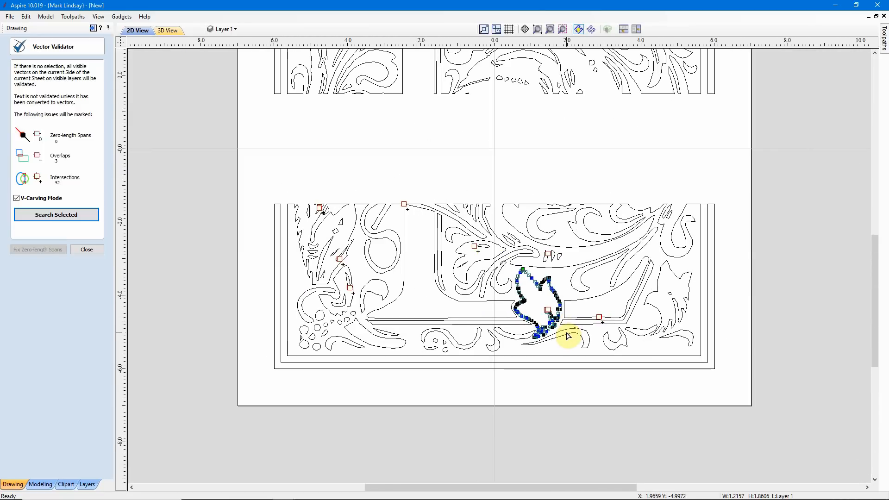
pyautogui.scroll(-3, 496, 341)
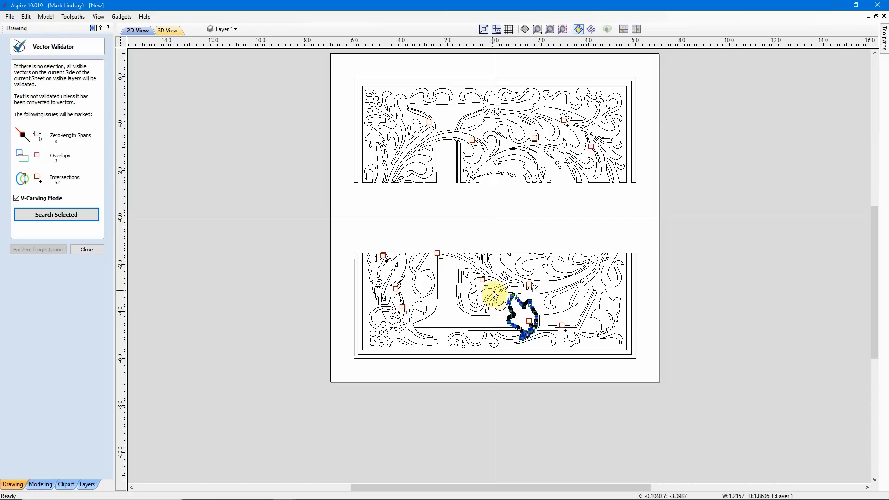
pyautogui.scroll(10, 488, 297)
pyautogui.rightClick(437, 300)
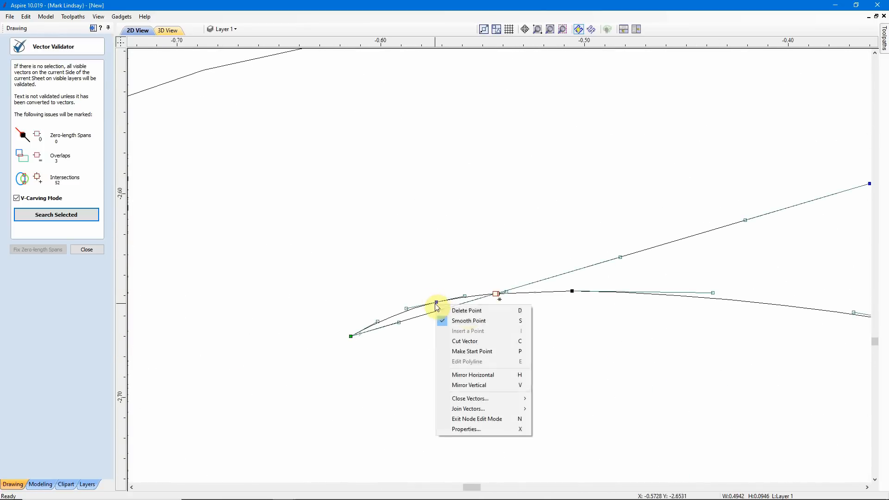
pyautogui.scroll(8, 496, 293)
pyautogui.rightClick(454, 292)
pyautogui.scroll(-10, 333, 377)
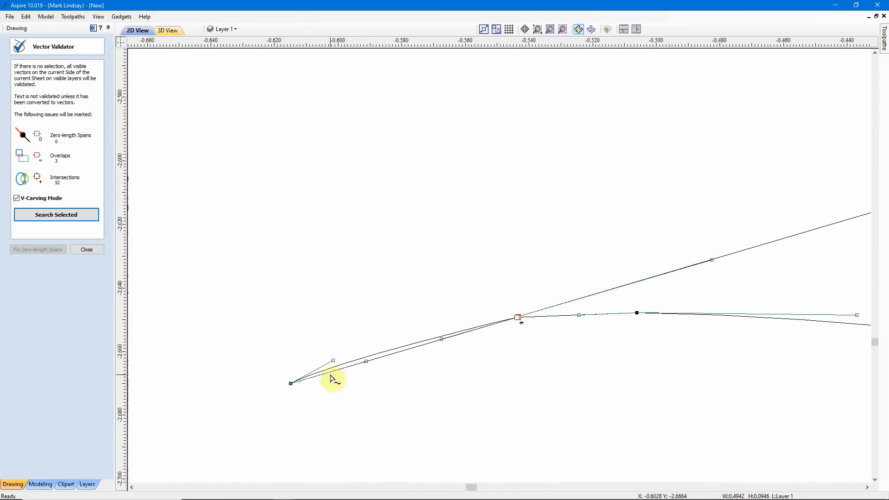
pyautogui.scroll(8, 480, 338)
pyautogui.click(480, 338)
pyautogui.scroll(-6, 524, 434)
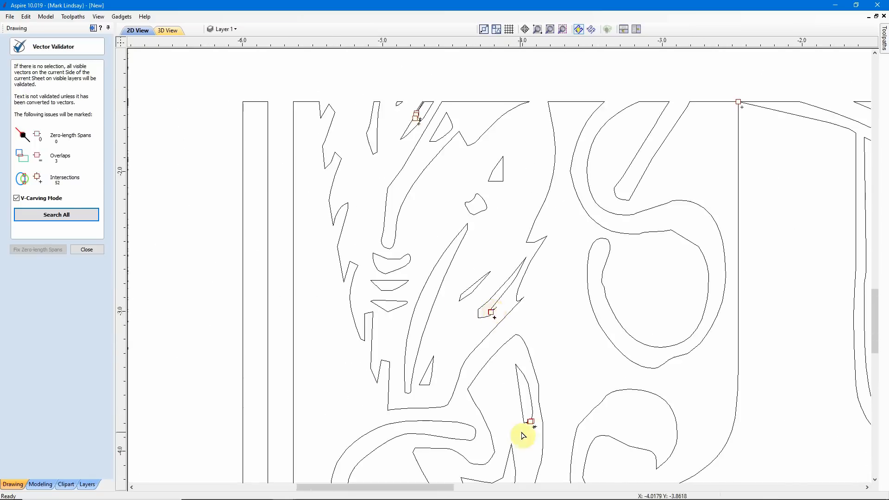
# Step: Delete the stray points at the marked intersections in the leaf cluster along the lower half's left side
pyautogui.scroll(5, 556, 413)
pyautogui.scroll(-5, 579, 364)
pyautogui.scroll(8, 427, 283)
pyautogui.click(398, 283)
pyautogui.press('Delete')
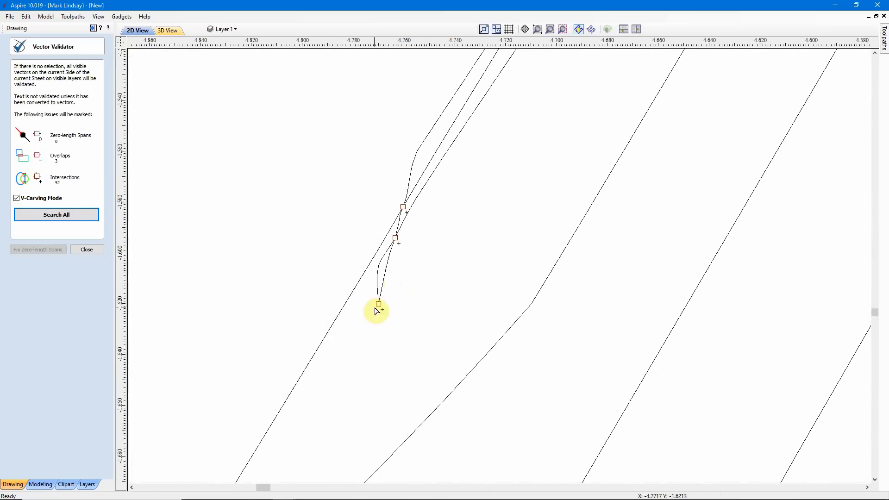
# Step: Open the sliver-shaped leaf vector at the lower half's upper-left cut edge and delete the three points forming its crossing loops
pyautogui.click(378, 306)
pyautogui.scroll(4, 376, 307)
pyautogui.press('d')
pyautogui.press('d')
pyautogui.press('d')
pyautogui.moveTo(472, 64); pyautogui.dragTo(443, 176, button='middle')
pyautogui.scroll(-12, 443, 176)
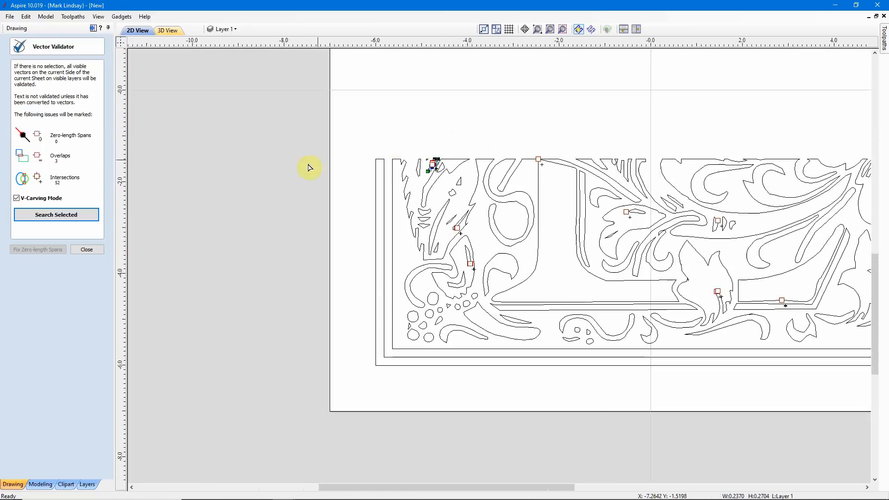
pyautogui.scroll(-3, 309, 168)
pyautogui.click(562, 30)
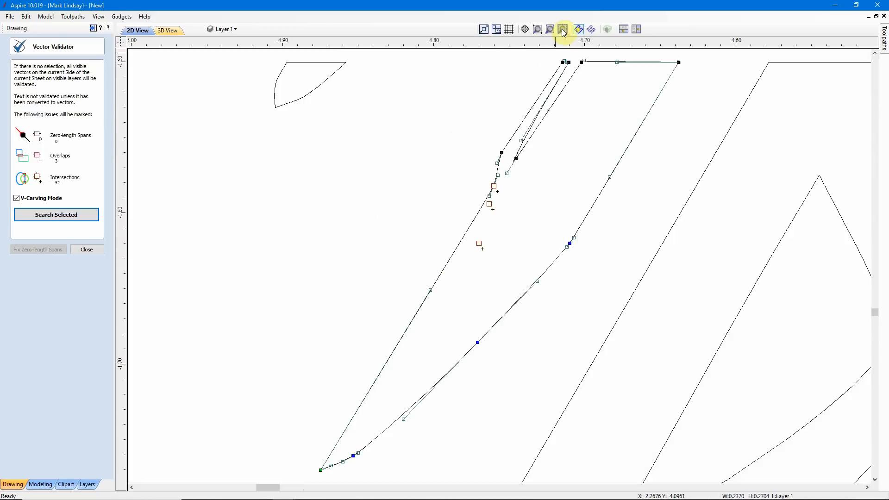
pyautogui.click(532, 73)
# Step: Select all vectors in both halves and rerun the validator with V-Carving Mode on
pyautogui.click(550, 29)
pyautogui.moveTo(693, 75); pyautogui.dragTo(279, 454)
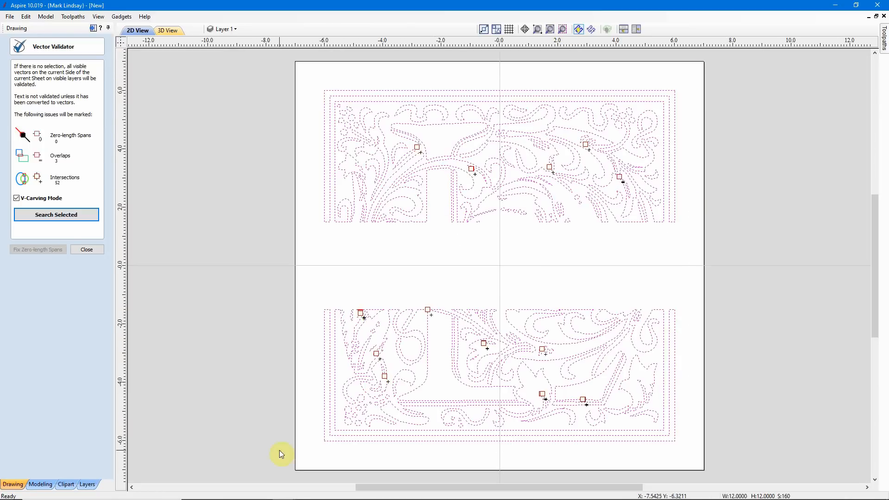
pyautogui.click(69, 218)
# Step: Remove the extra point at the marked intersection on the first small D-shaped vector in the lower half
pyautogui.scroll(16, 542, 350)
pyautogui.click(549, 299)
pyautogui.click(536, 253)
pyautogui.scroll(-10, 536, 254)
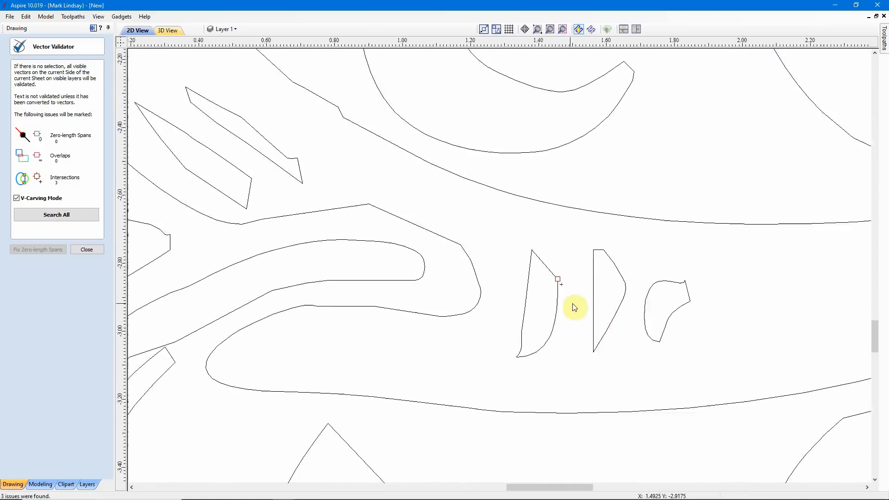
# Step: Move the corner point of the L's stem outline slightly below the cut edge at its marked intersection and leave node editing
pyautogui.scroll(15, 417, 243)
pyautogui.click(383, 205)
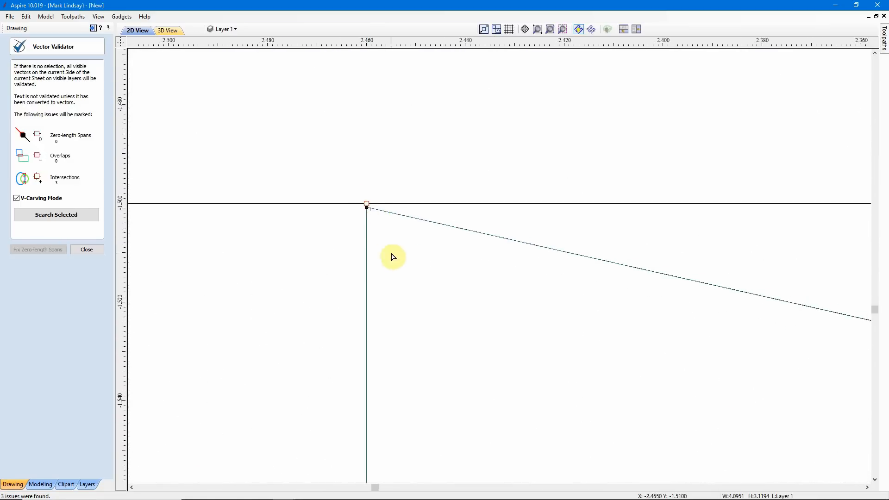
pyautogui.scroll(-15, 494, 270)
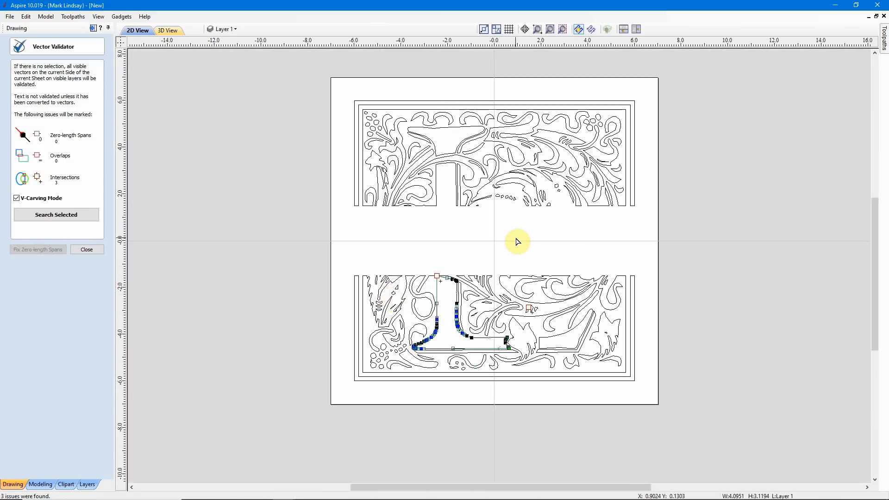
pyautogui.press('n')
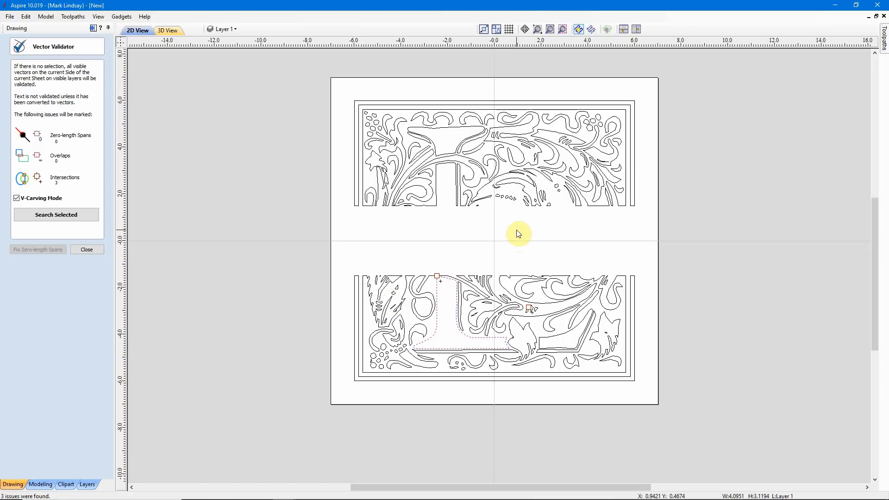
# Step: Clear the selection, validate all visible vectors again and close the Vector Validator
pyautogui.click(518, 234)
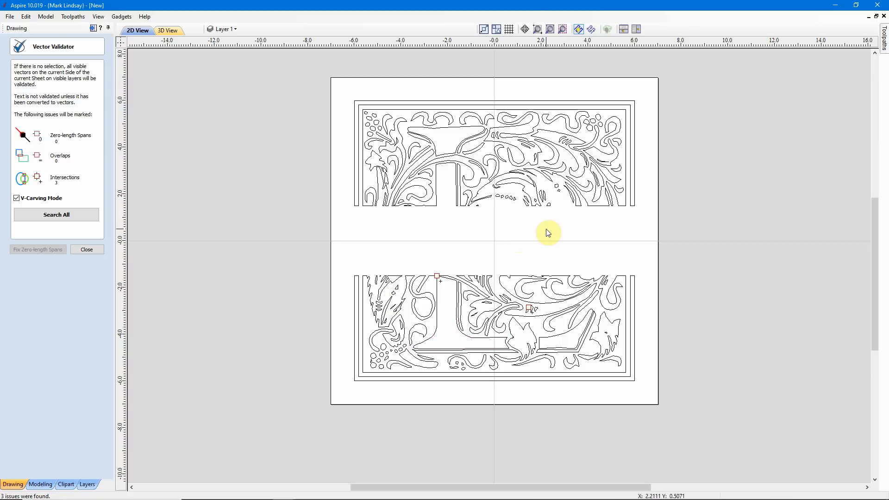
pyautogui.click(51, 221)
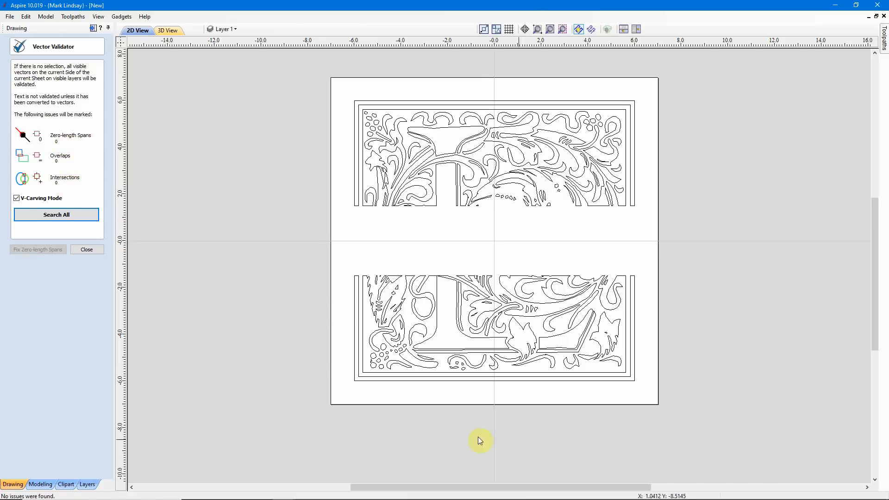
pyautogui.click(86, 250)
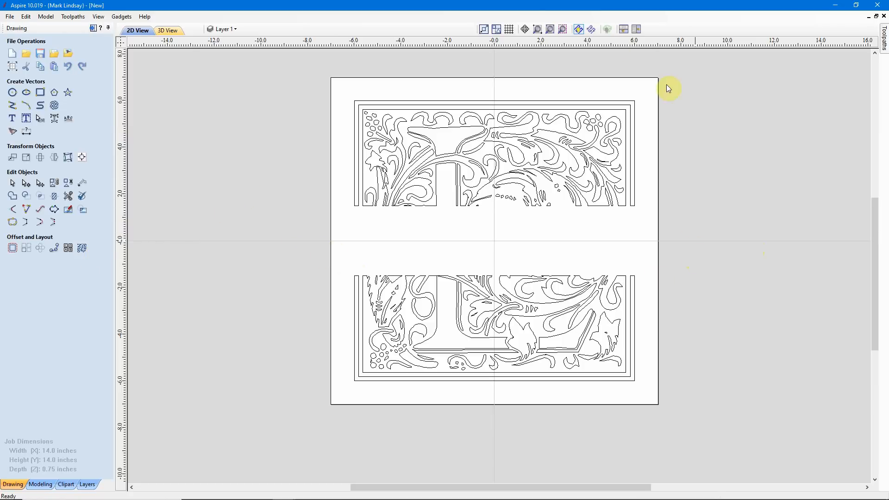
# Step: Select every vector in the upper and lower halves of the monogram and group them
pyautogui.click(565, 31)
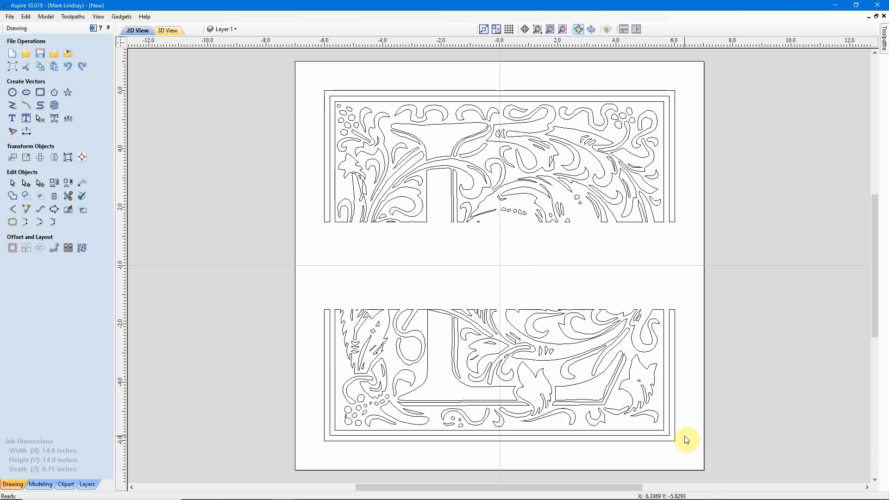
pyautogui.moveTo(310, 75); pyautogui.dragTo(695, 462)
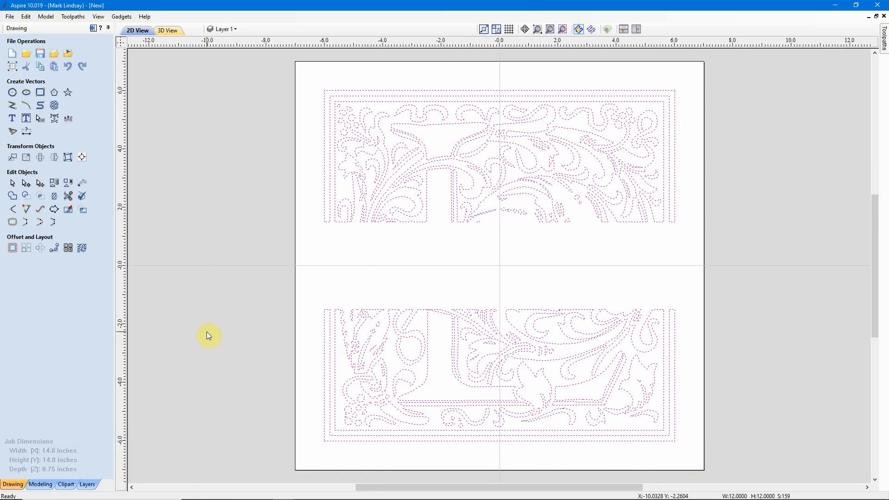
pyautogui.click(54, 185)
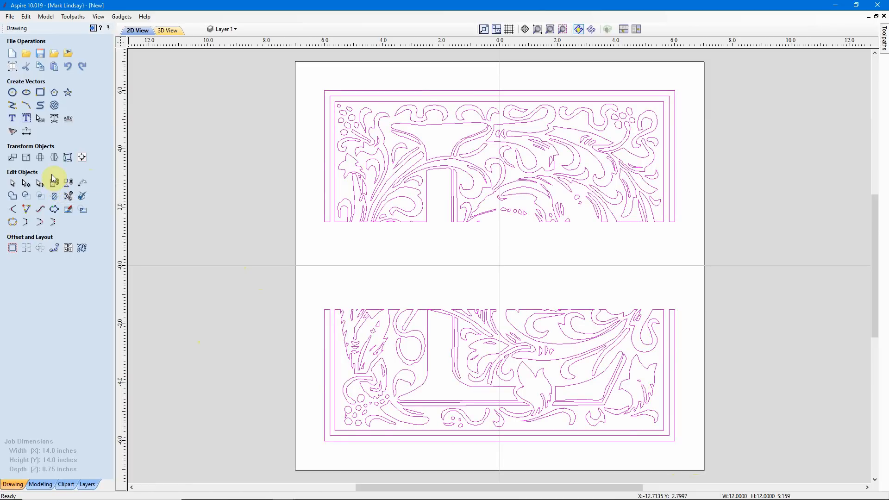
# Step: Export the grouped monogram as an SVG named Goudy Initialen Edited.svg in the Standard Initial Font folder under V-Carved Monogram
pyautogui.click(10, 17)
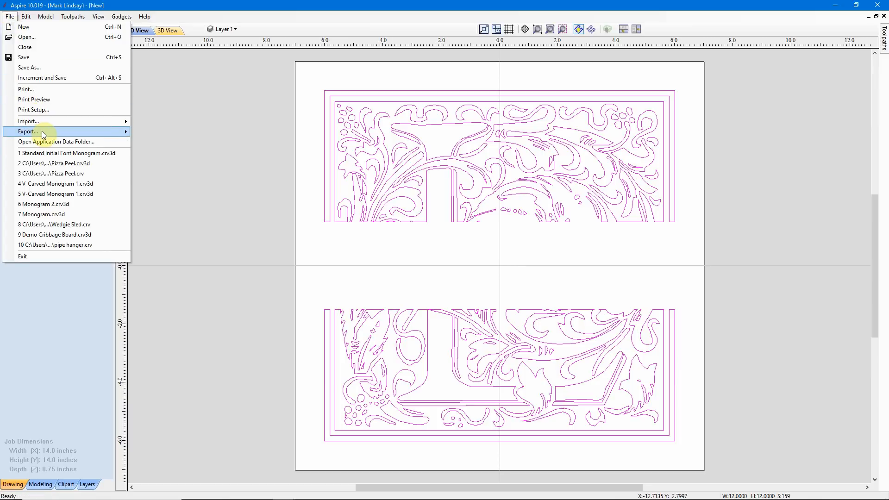
pyautogui.moveTo(42, 132)
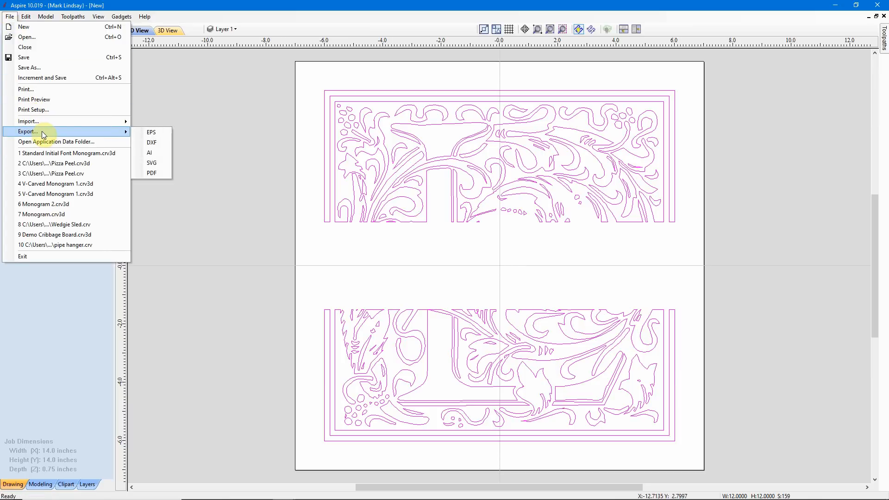
pyautogui.click(159, 164)
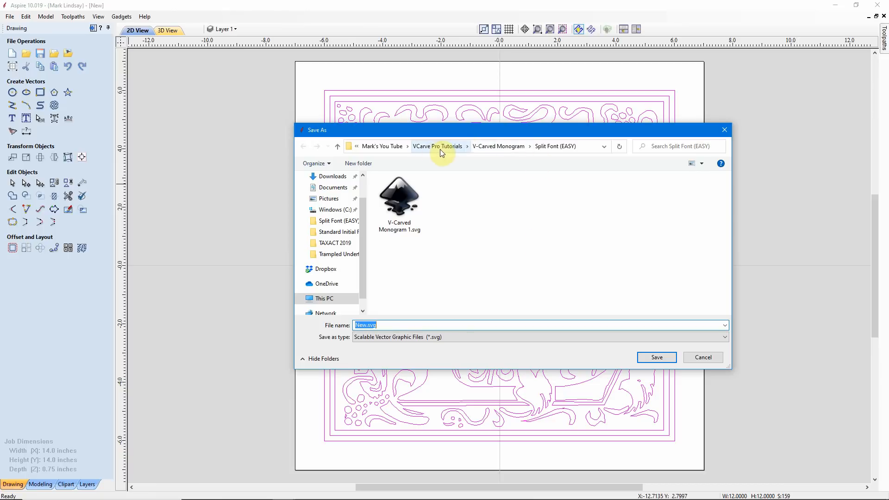
pyautogui.click(502, 147)
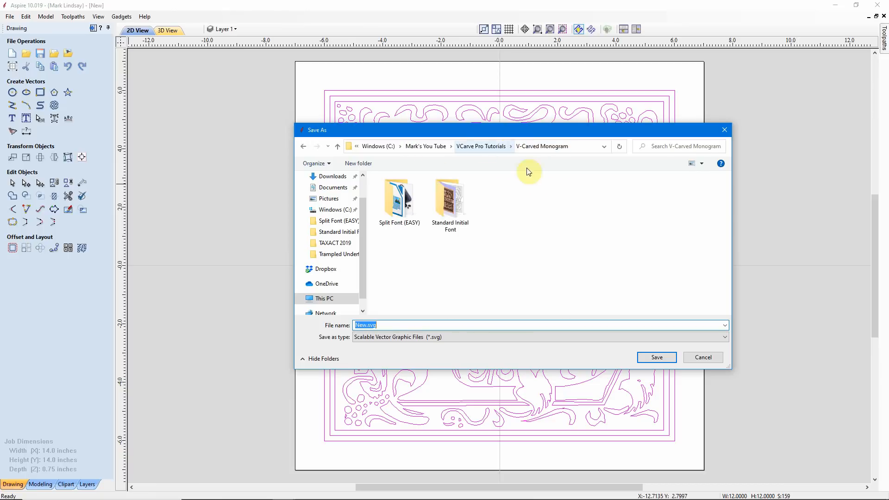
pyautogui.doubleClick(453, 202)
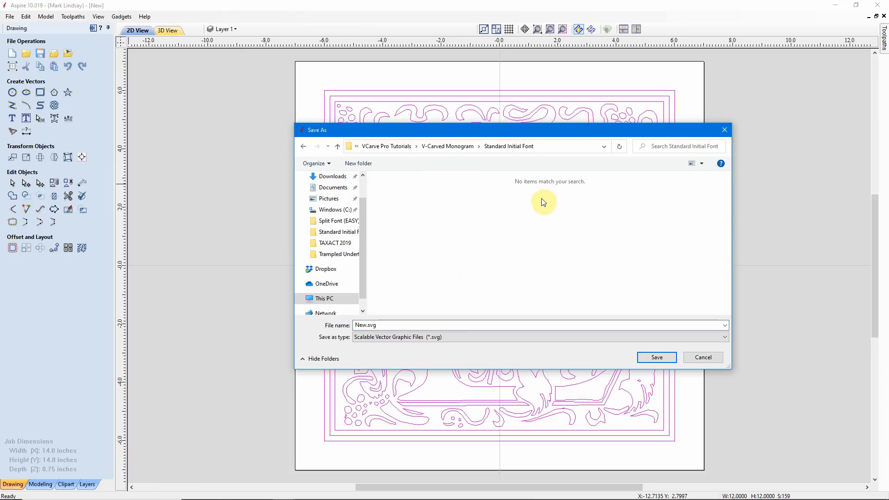
pyautogui.click(367, 324)
pyautogui.doubleClick(367, 325)
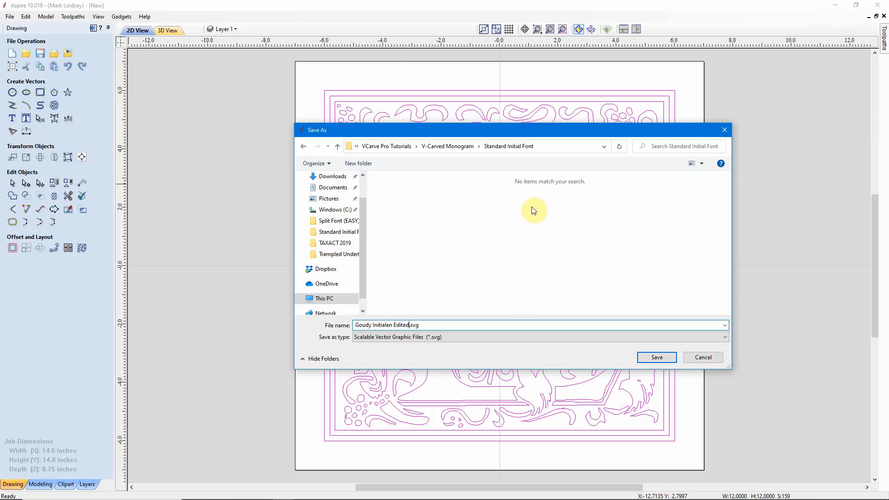
pyautogui.click(658, 357)
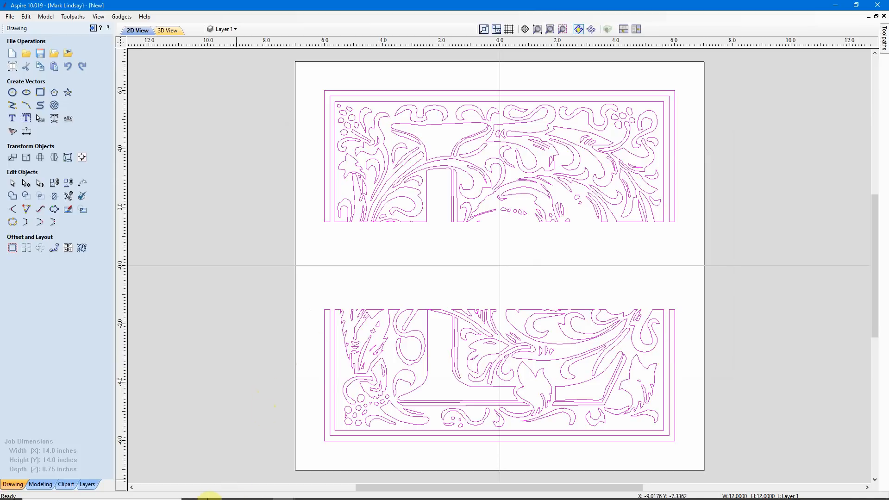
# Step: Check the exported SVG in the Standard Initial Font folder in File Explorer, then return to Aspire and deselect the monogram
pyautogui.click(238, 490)
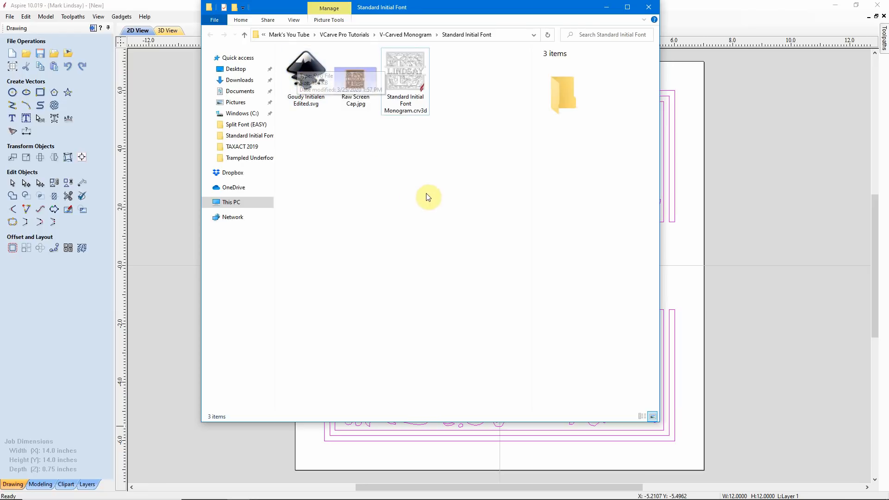
pyautogui.click(606, 7)
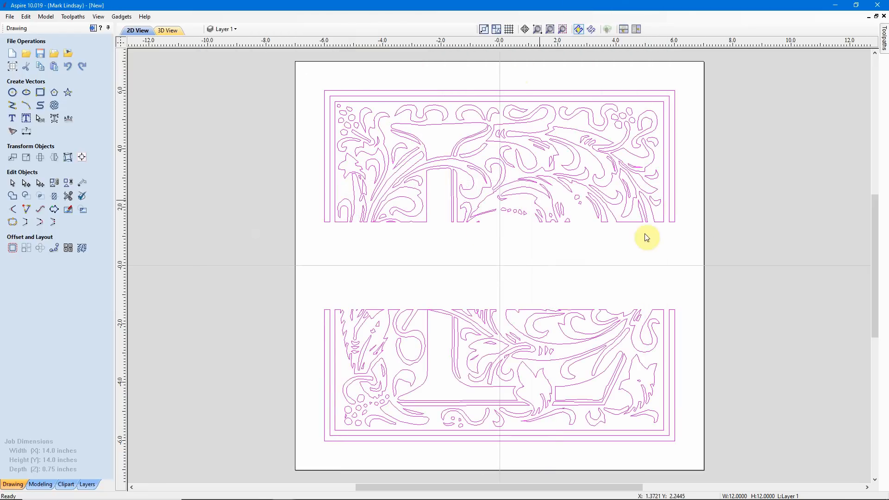
pyautogui.click(636, 261)
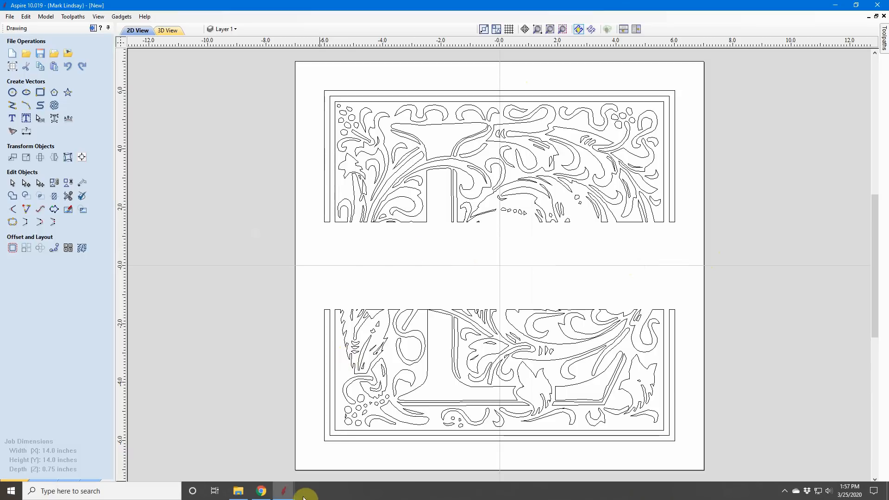
# Step: View the finished Standard Initial Font Monogram preview in its own Aspire window and return to the new drawing
pyautogui.moveTo(283, 495)
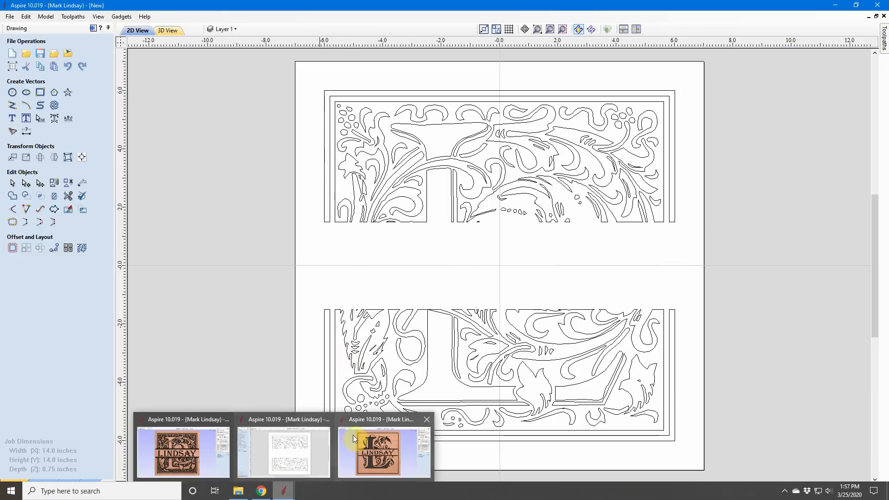
pyautogui.click(185, 415)
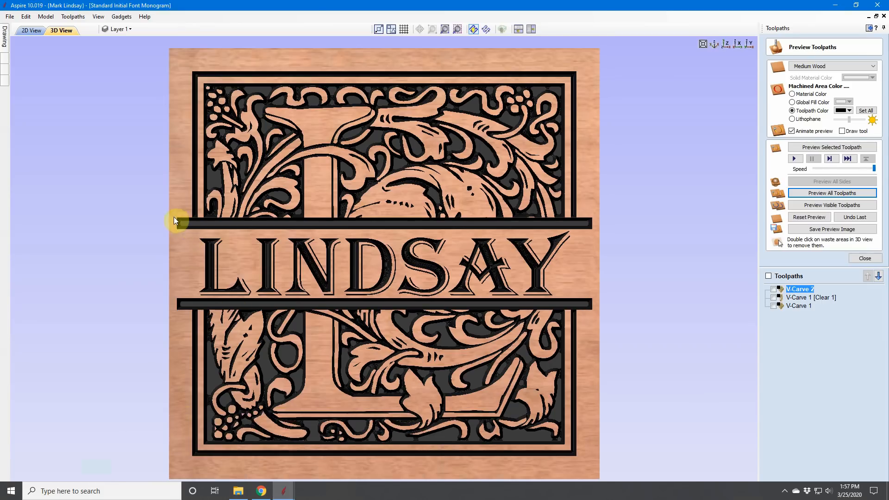
pyautogui.click(836, 5)
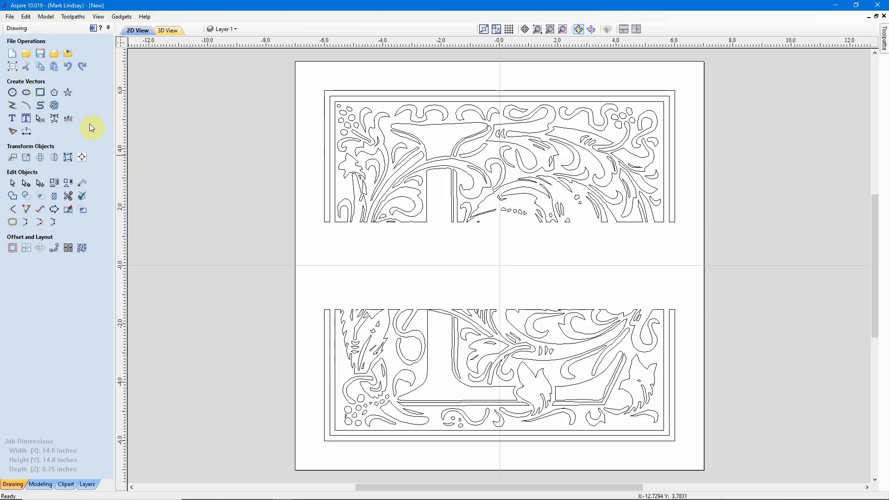
# Step: Create a square-cornered rectangle 13.0 inches wide and 3/8 inch (0.375) high, centred at X 0.0, Y 0.0
pyautogui.click(41, 95)
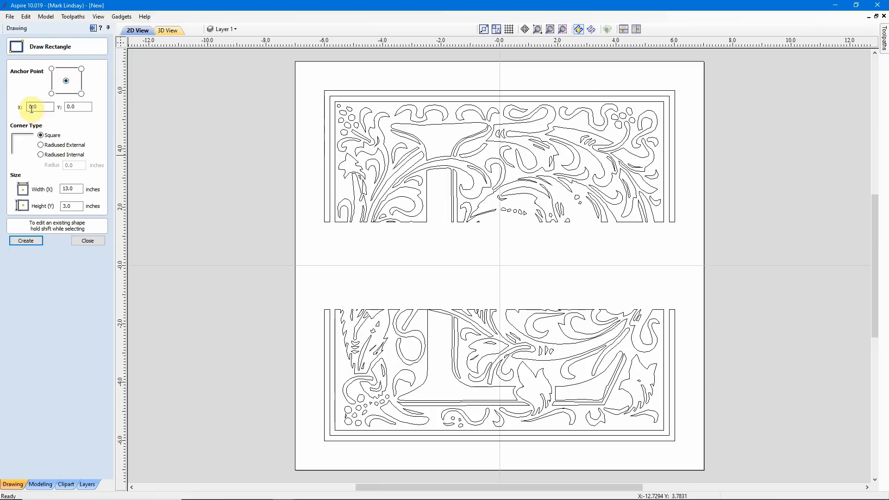
pyautogui.click(80, 107)
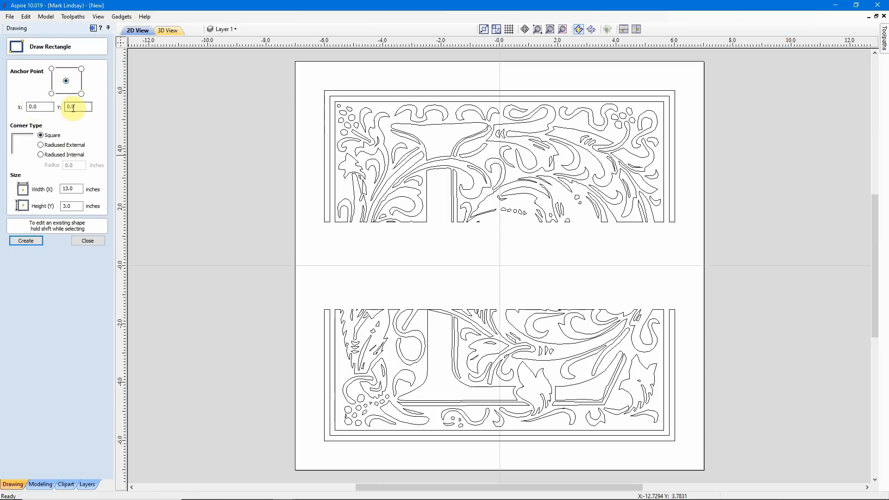
pyautogui.click(41, 137)
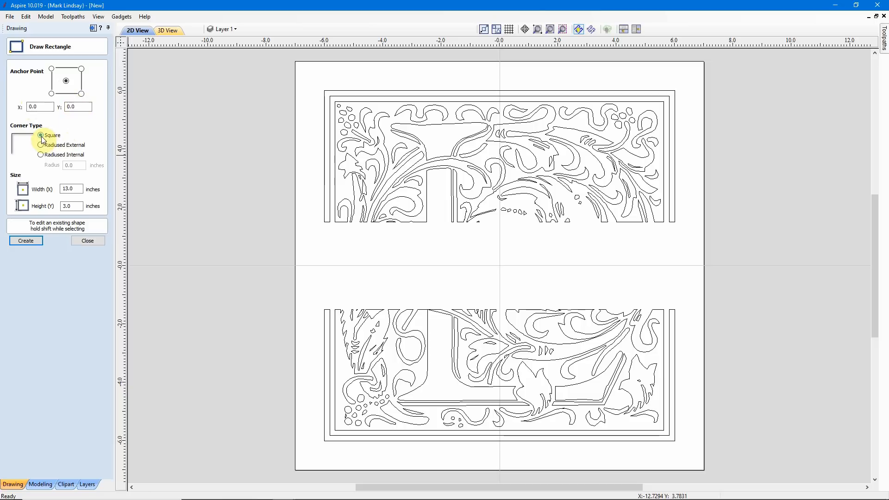
pyautogui.click(78, 189)
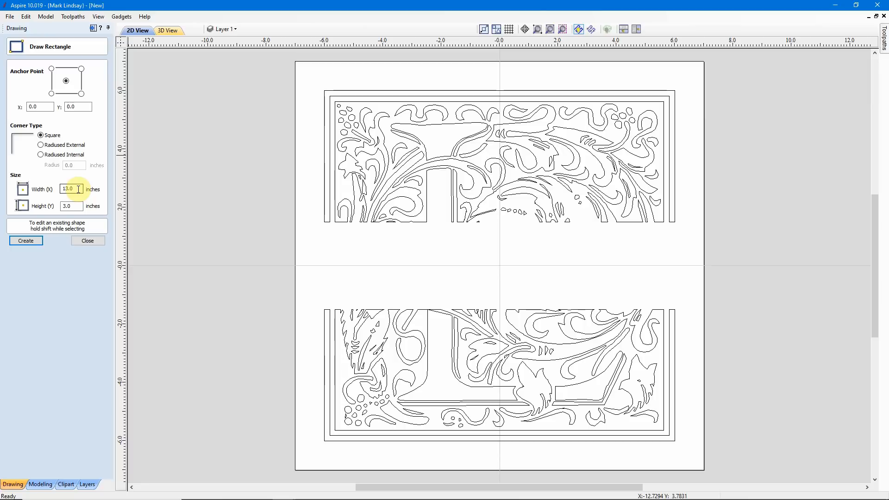
pyautogui.click(73, 205)
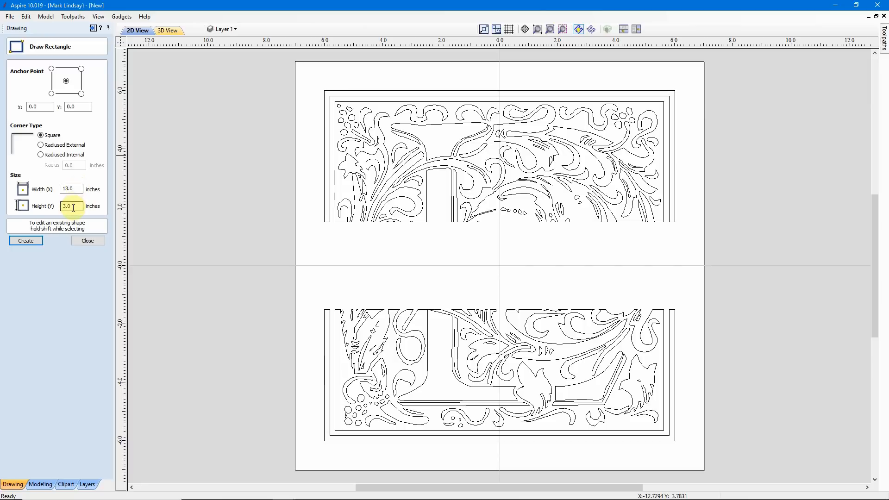
pyautogui.click(77, 207)
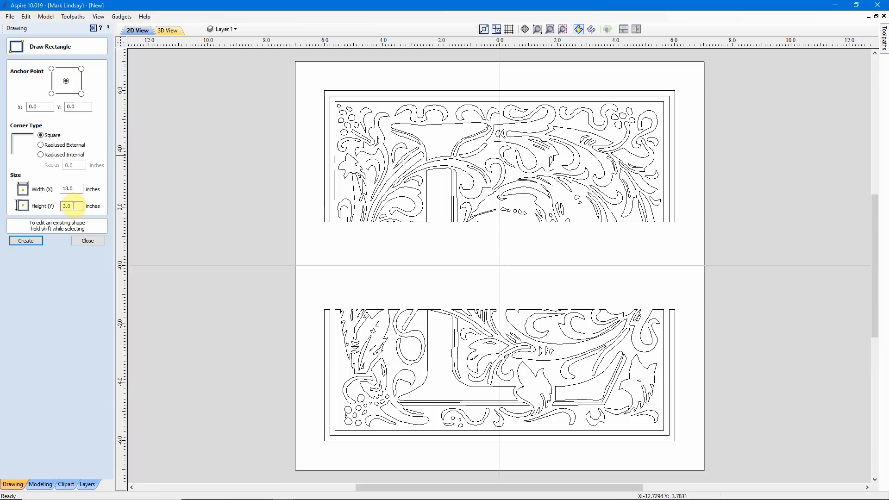
pyautogui.doubleClick(74, 206)
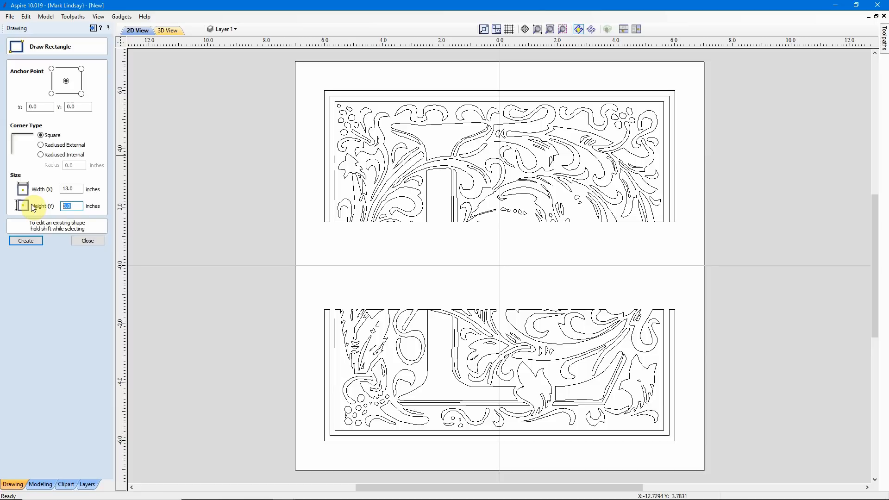
pyautogui.write('3/8')
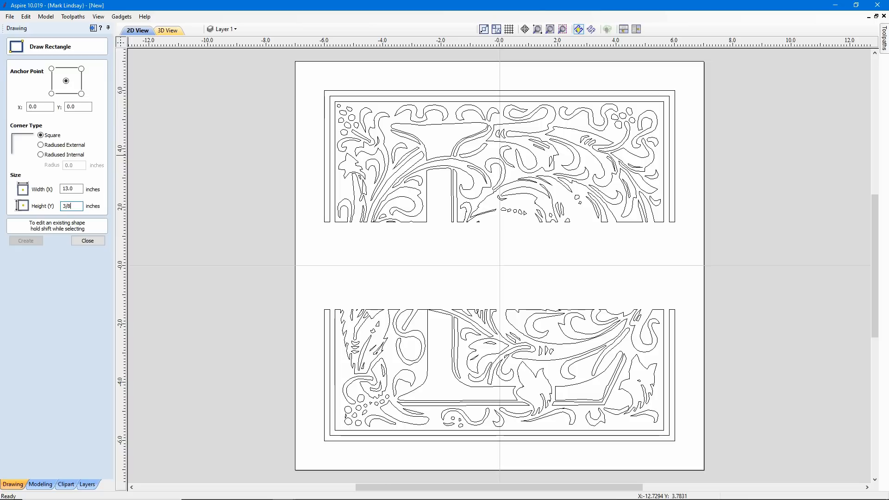
pyautogui.write('=')
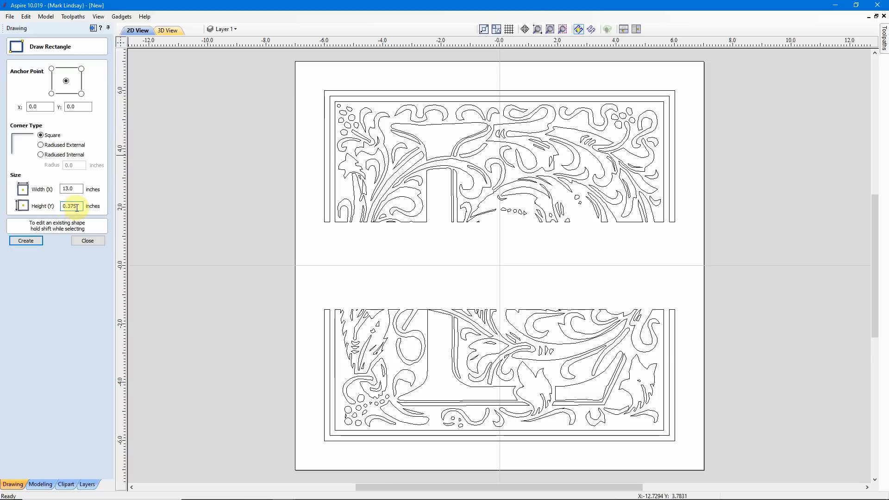
pyautogui.click(28, 241)
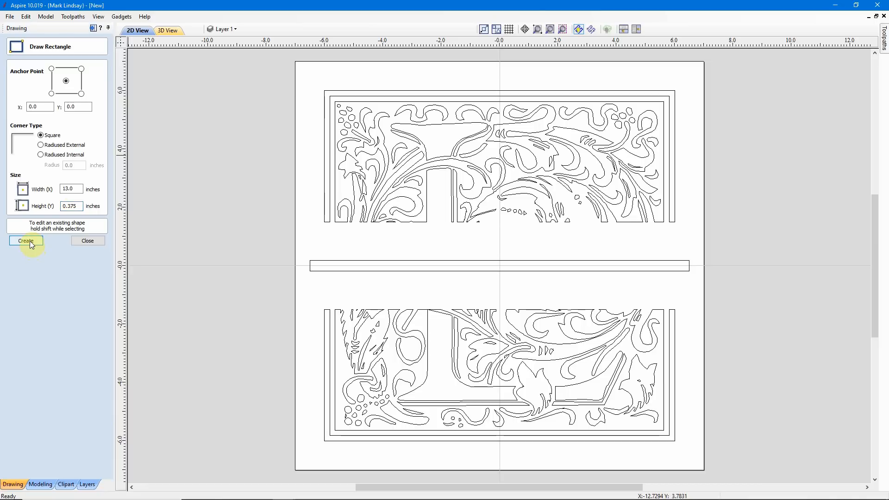
pyautogui.click(87, 241)
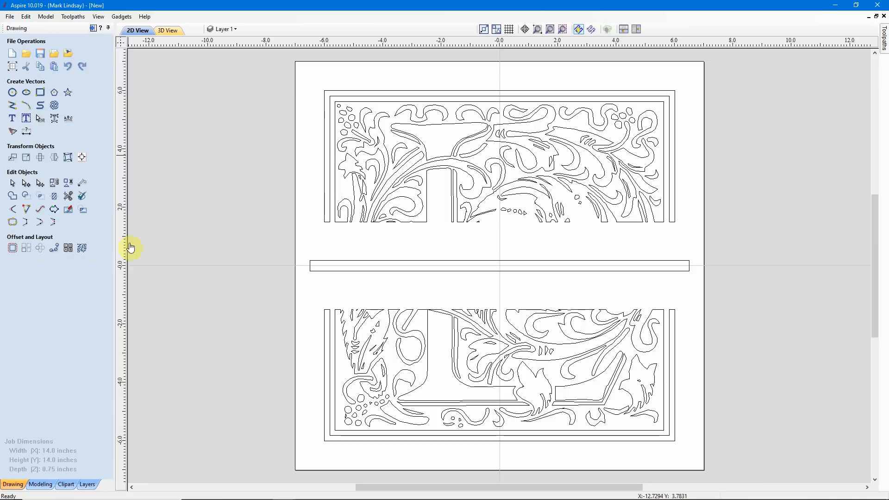
# Step: Move the bar up so its upper edge meets the cut edge of the monogram's upper half, and check the fit up close
pyautogui.click(323, 271)
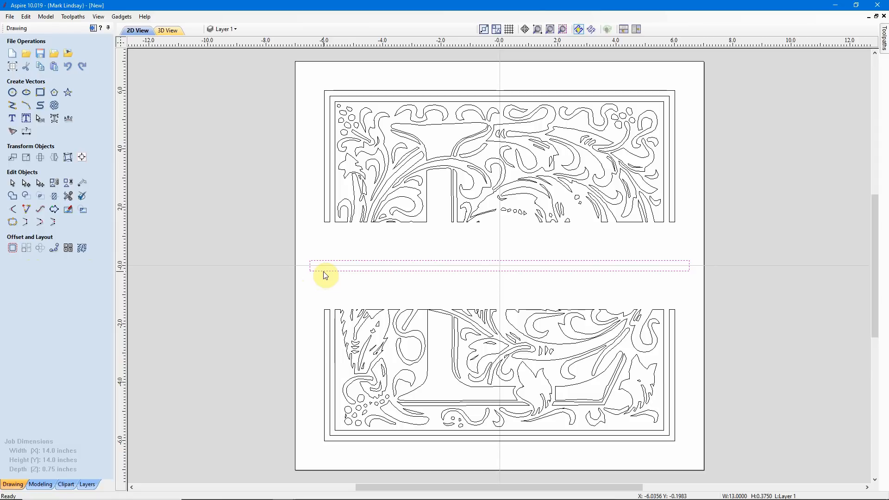
pyautogui.click(325, 274)
pyautogui.scroll(3, 328, 252)
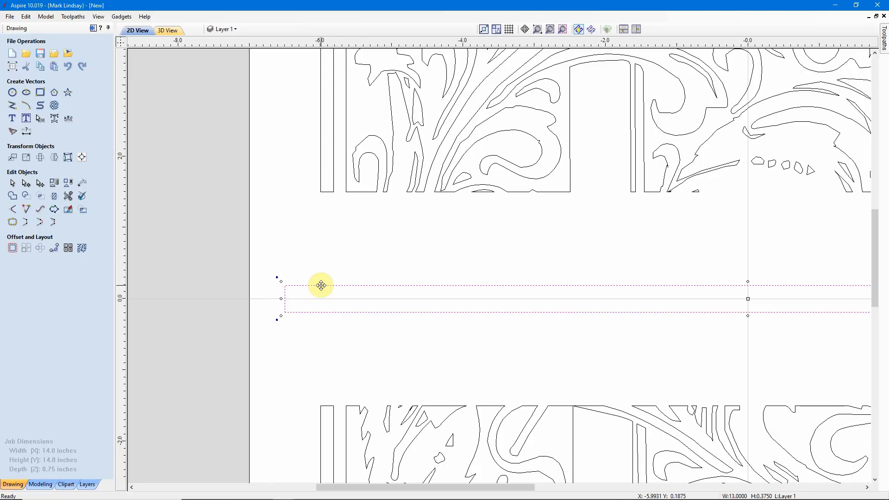
pyautogui.moveTo(321, 285); pyautogui.dragTo(321, 191)
pyautogui.scroll(8, 323, 203)
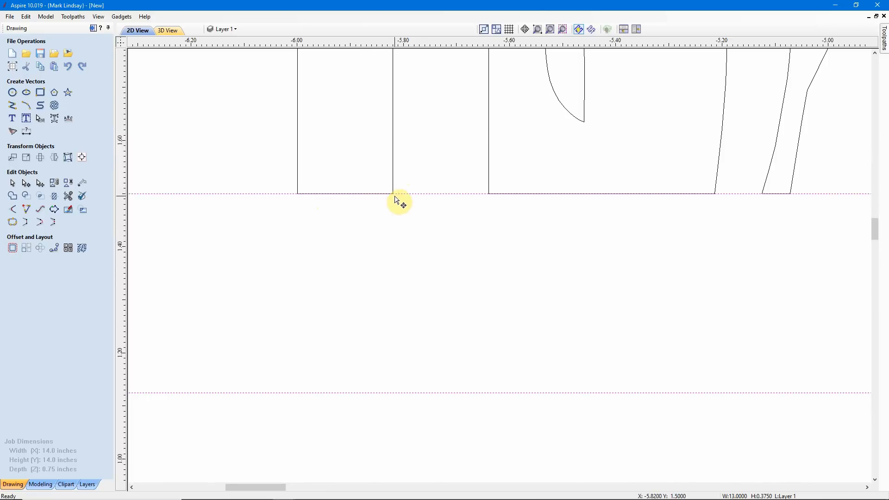
pyautogui.scroll(-3, 393, 204)
pyautogui.scroll(-3, 390, 217)
pyautogui.scroll(-4, 388, 225)
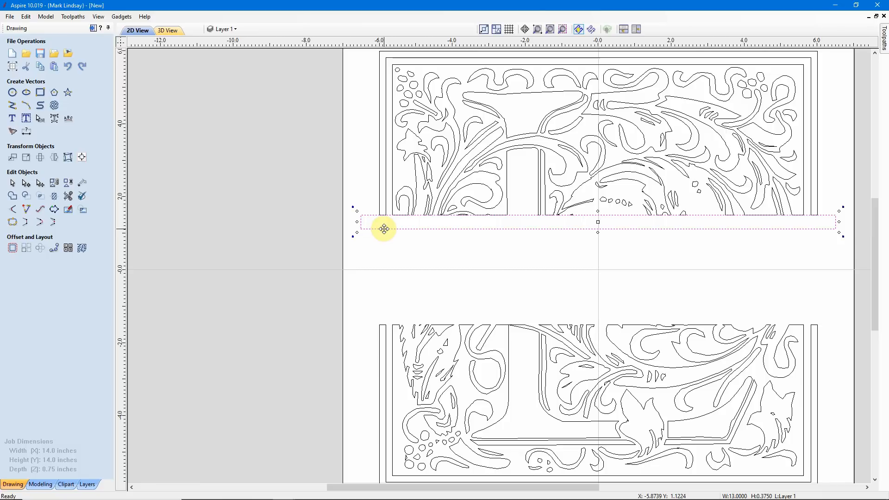
# Step: Copy the bar down so the copy's lower edge meets the cut edge of the monogram's lower half
pyautogui.moveTo(384, 229); pyautogui.dragTo(384, 325)
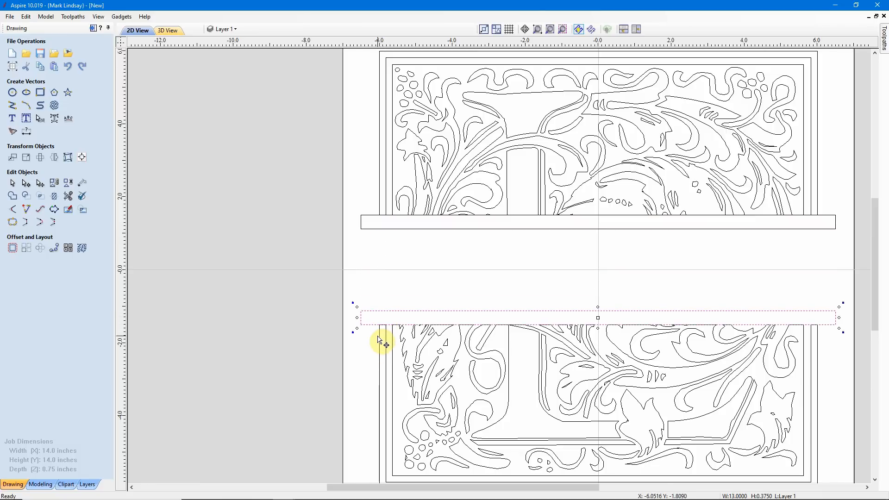
pyautogui.scroll(3, 379, 339)
pyautogui.scroll(-2, 383, 316)
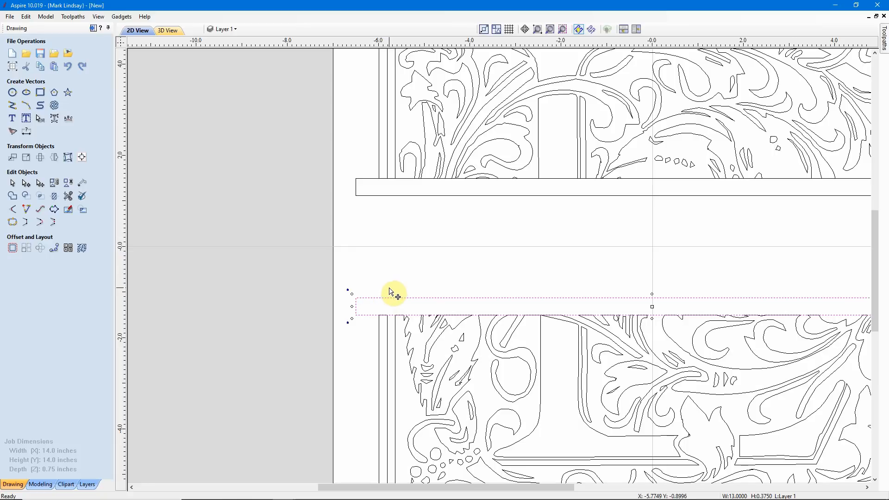
# Step: Centre the lower bar and the upper bar horizontally in the material
pyautogui.click(81, 157)
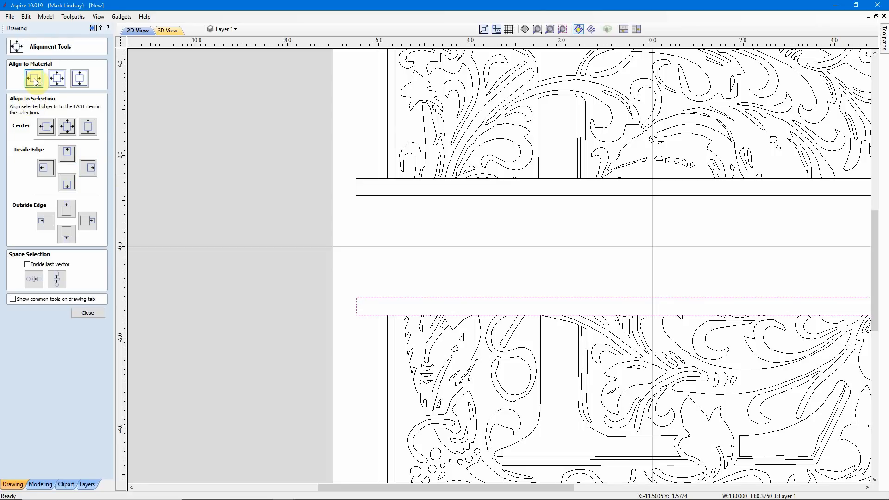
pyautogui.click(35, 81)
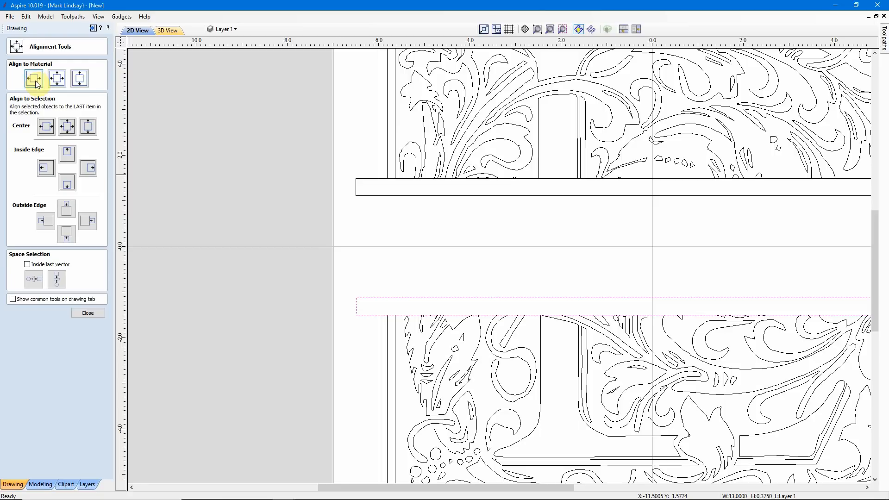
pyautogui.click(381, 190)
pyautogui.click(377, 196)
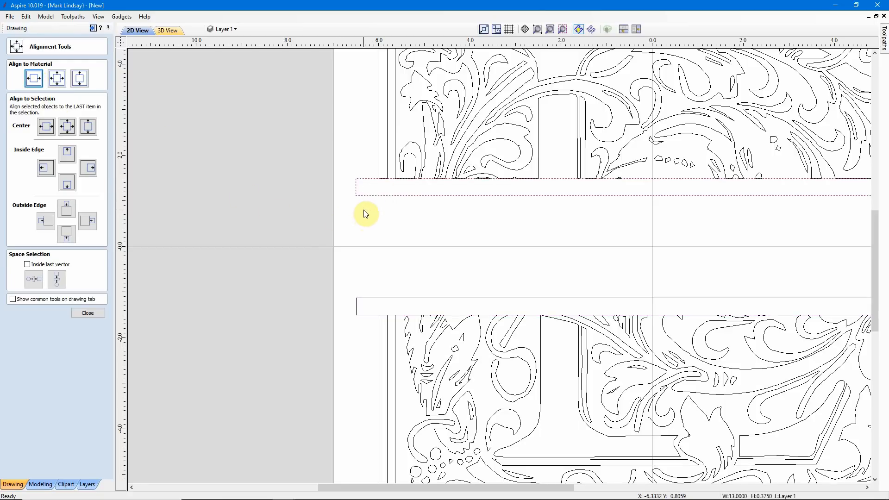
pyautogui.click(34, 79)
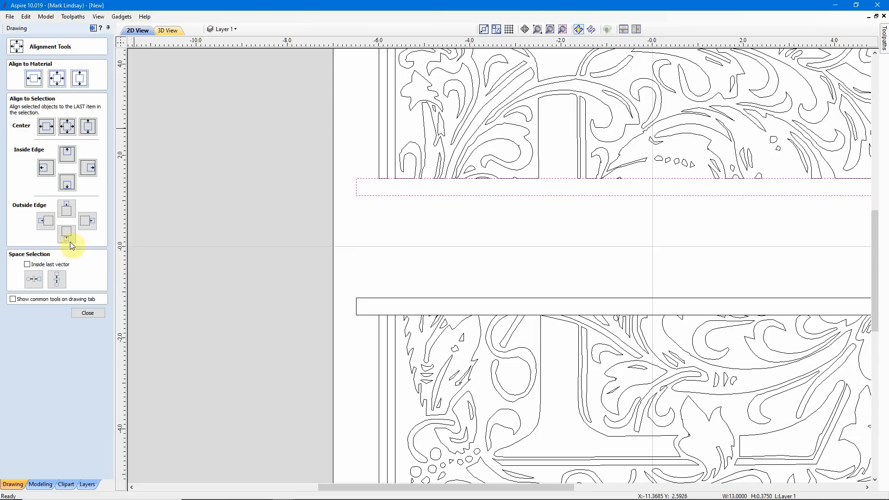
pyautogui.click(88, 314)
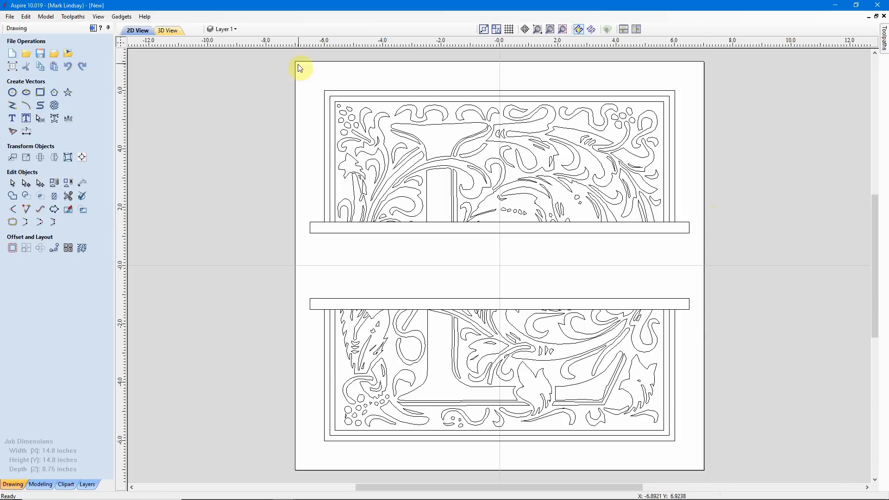
# Step: Export both monogram halves and the two bars as Goudy Initialen With Bars Edited.svg in the Standard Initial Font folder
pyautogui.moveTo(304, 77)
pyautogui.mouseDown()
pyautogui.moveTo(317, 190)
pyautogui.moveTo(452, 360)
pyautogui.moveTo(695, 459)
pyautogui.mouseUp()
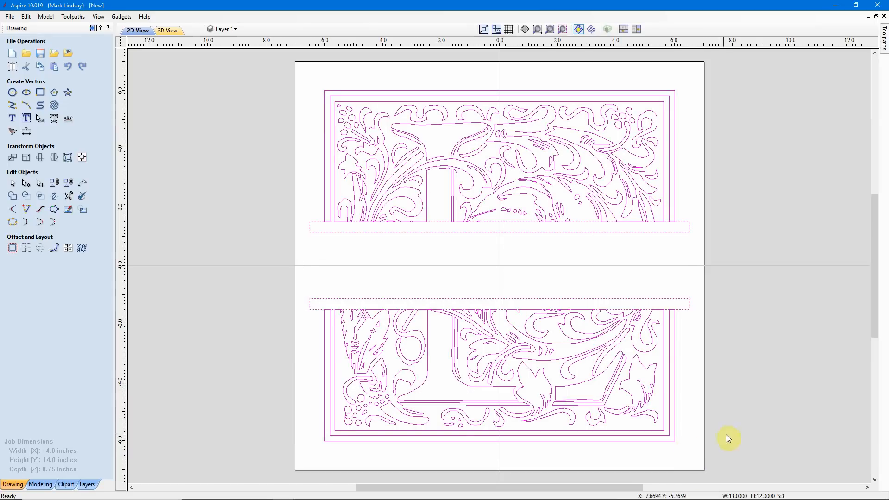
pyautogui.click(11, 18)
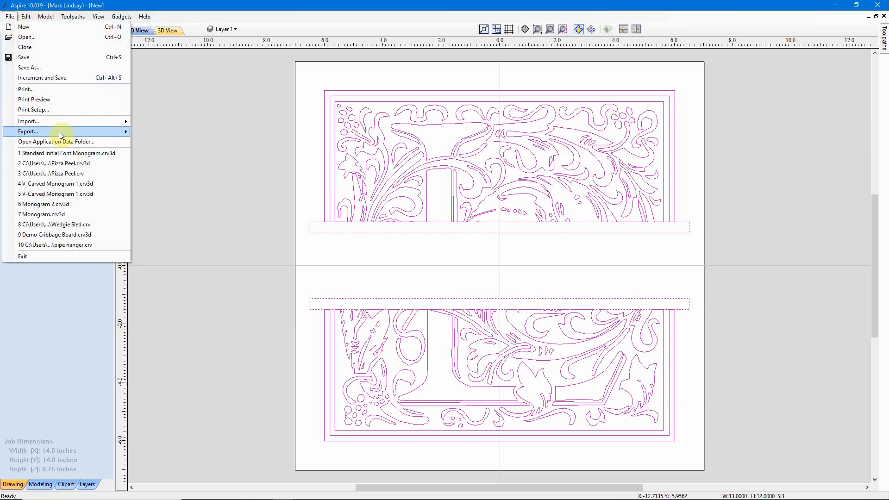
pyautogui.moveTo(59, 131)
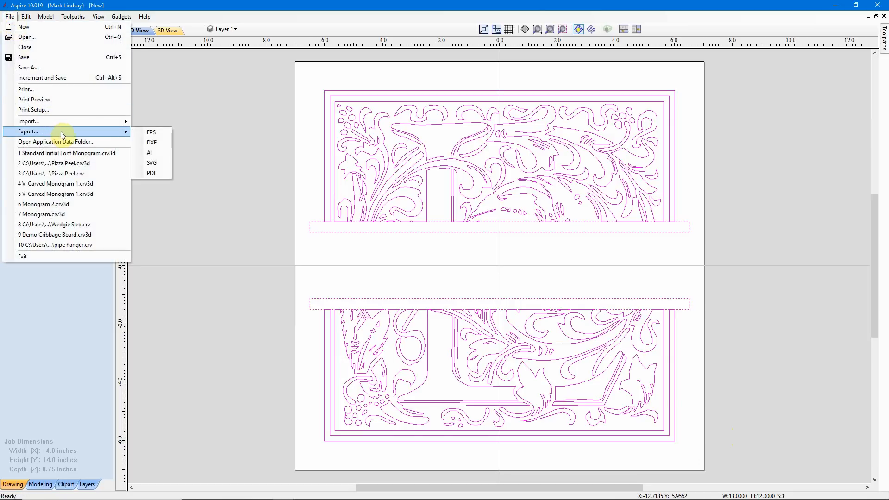
pyautogui.click(160, 165)
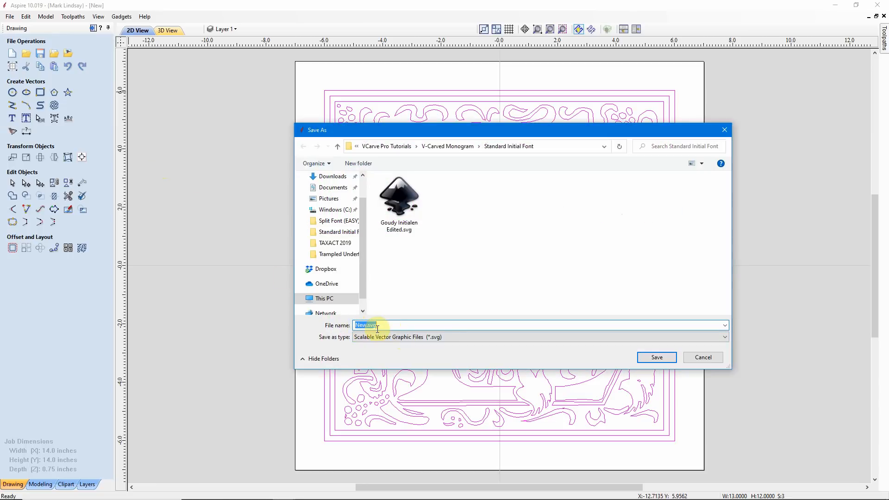
pyautogui.click(401, 226)
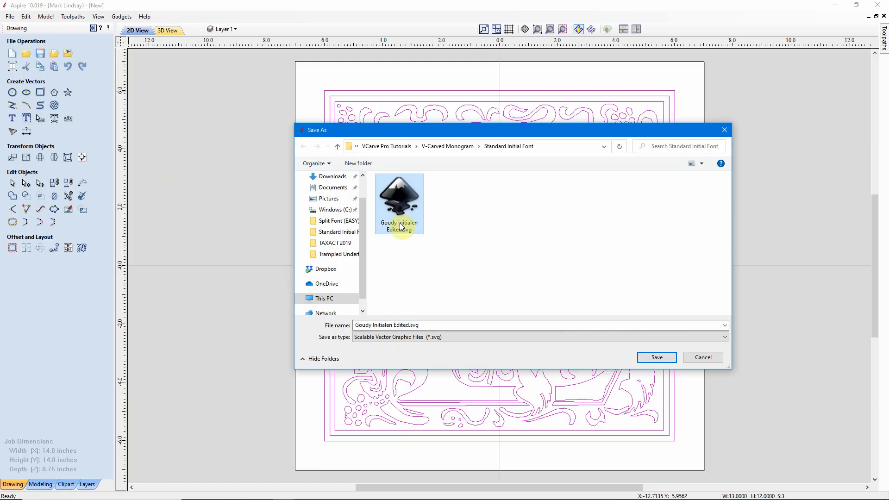
pyautogui.click(390, 324)
pyautogui.click(393, 325)
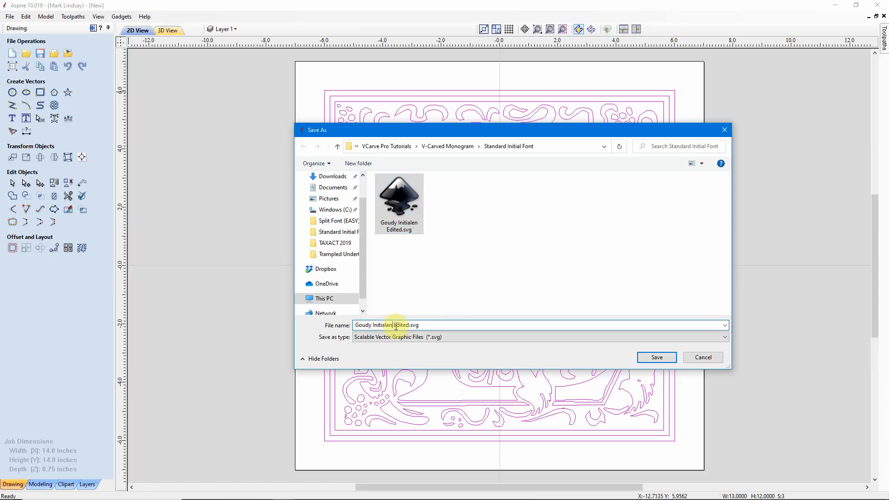
pyautogui.write('Initialen')
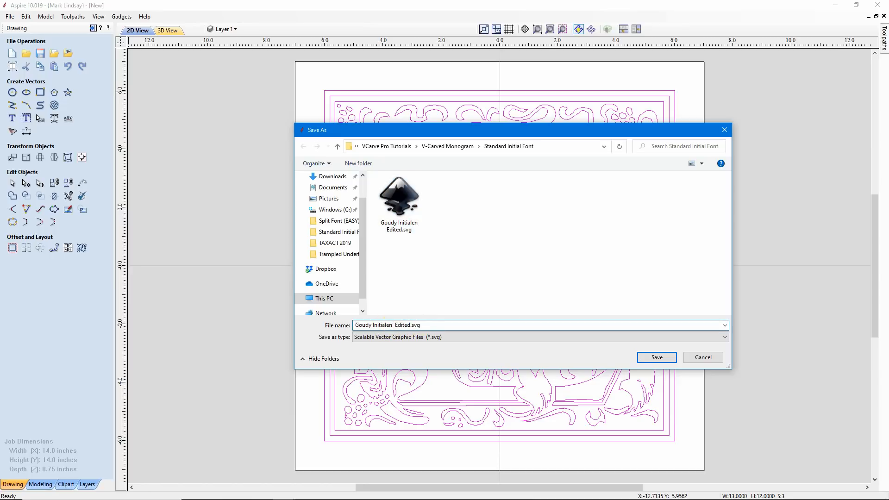
pyautogui.write(' With Bars')
pyautogui.click(656, 357)
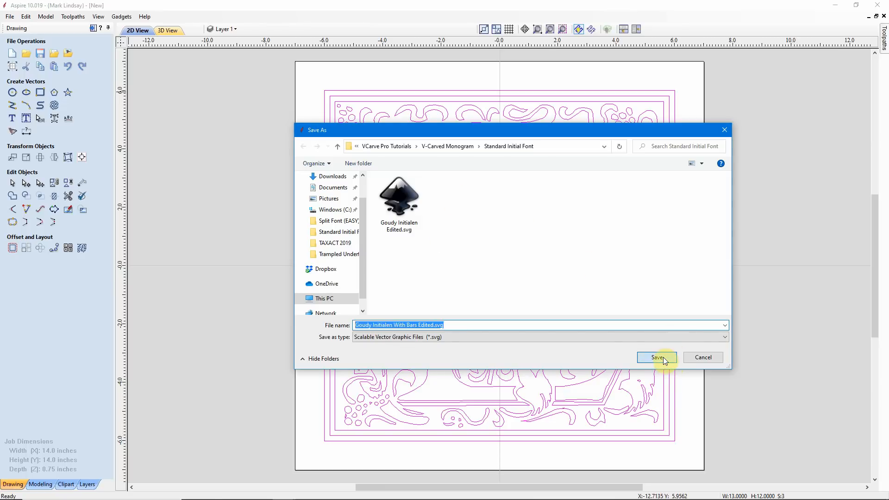
# Step: Deselect the vectors, check the exported With Bars SVG in File Explorer, and return to the Aspire drawing
pyautogui.click(588, 254)
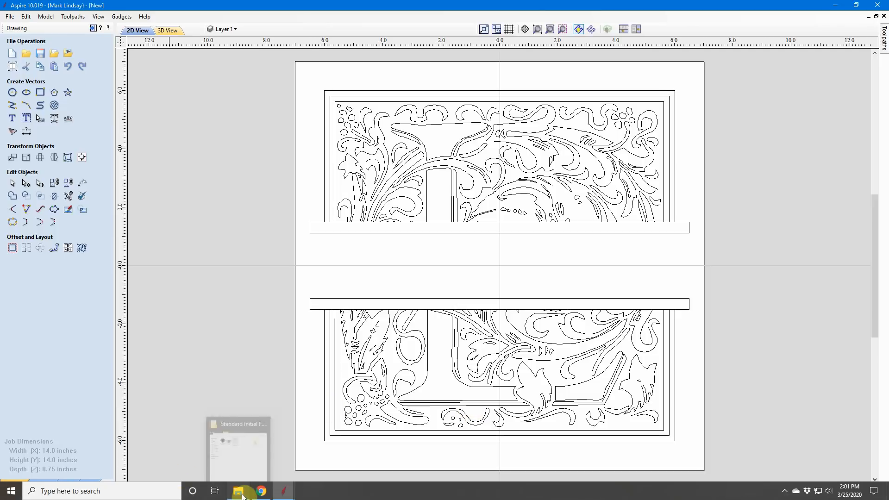
pyautogui.click(239, 491)
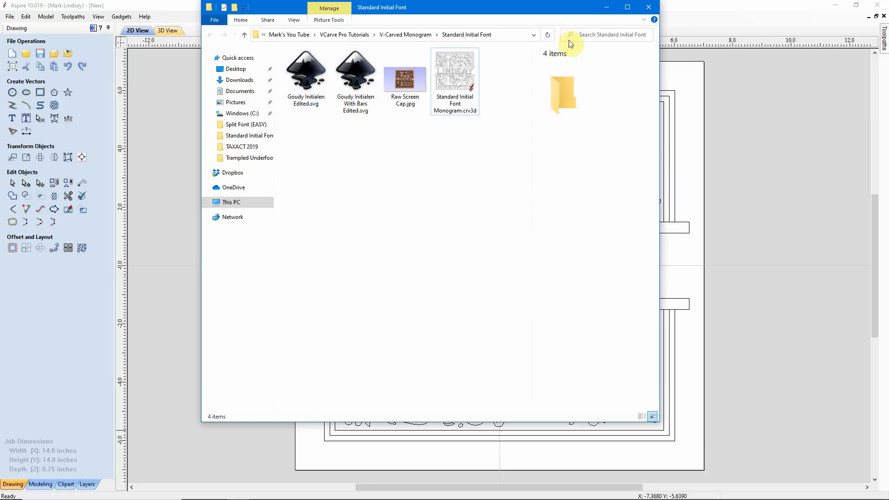
pyautogui.click(607, 7)
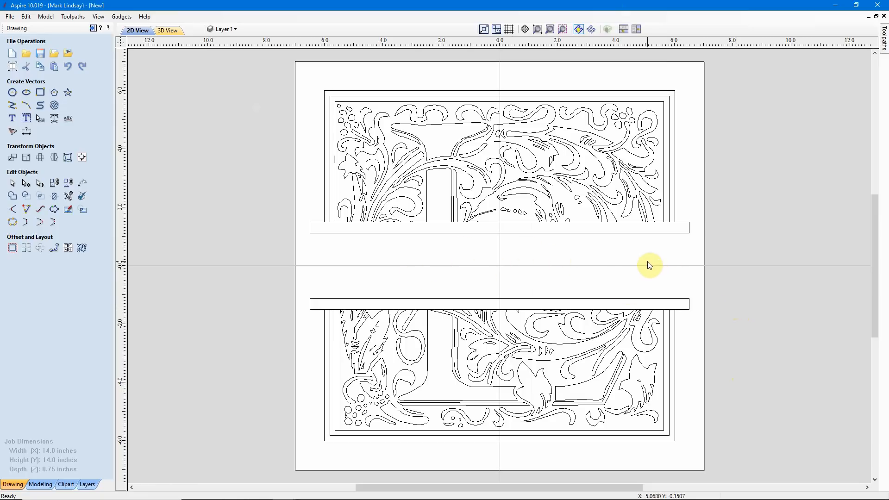
# Step: Create a text object with the family name in capitals, using the Algerian TrueType font
pyautogui.click(12, 119)
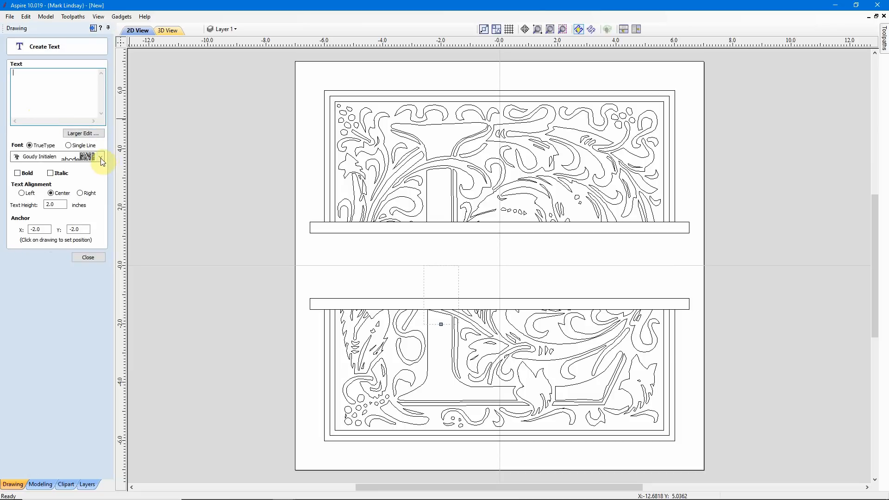
pyautogui.click(100, 158)
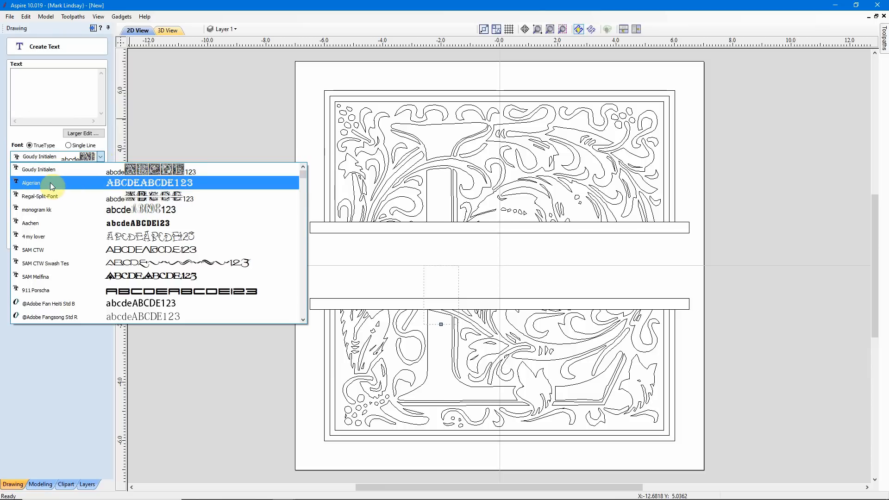
pyautogui.click(50, 182)
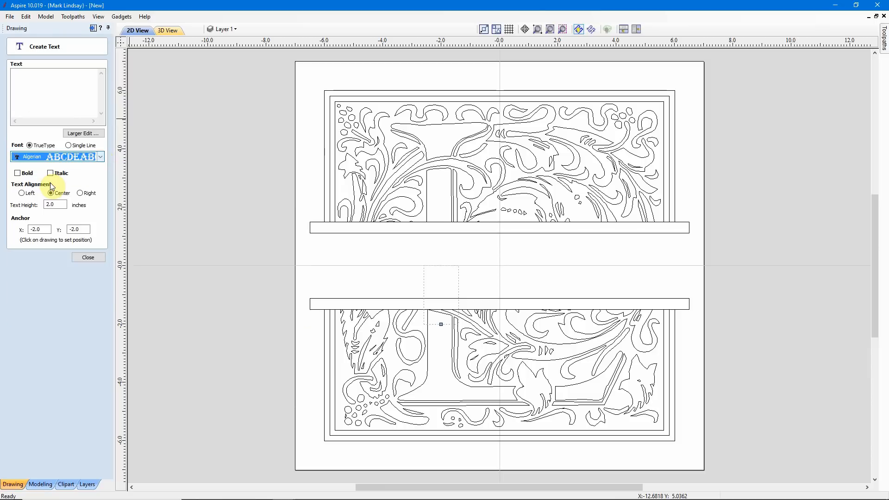
pyautogui.click(39, 82)
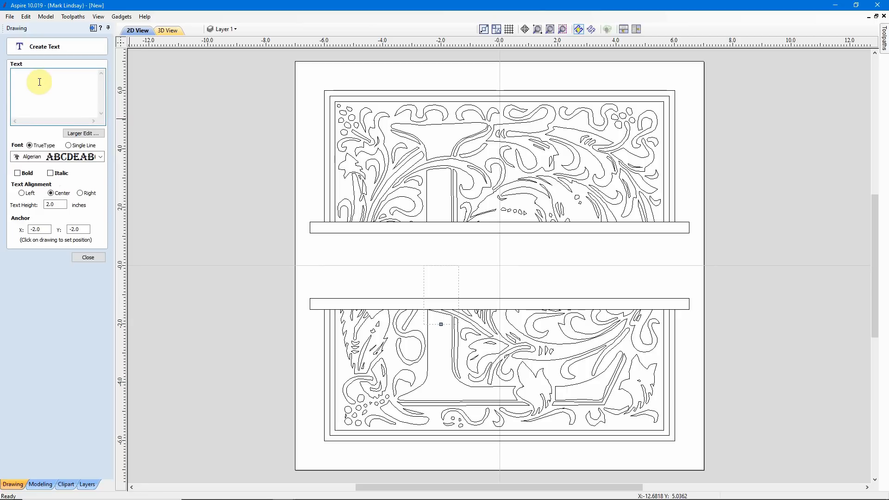
pyautogui.write('L')
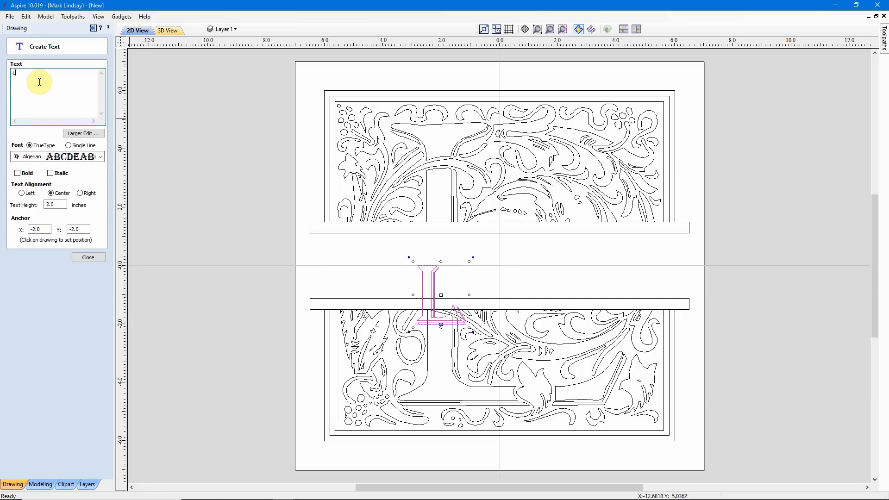
pyautogui.write('INDSAY')
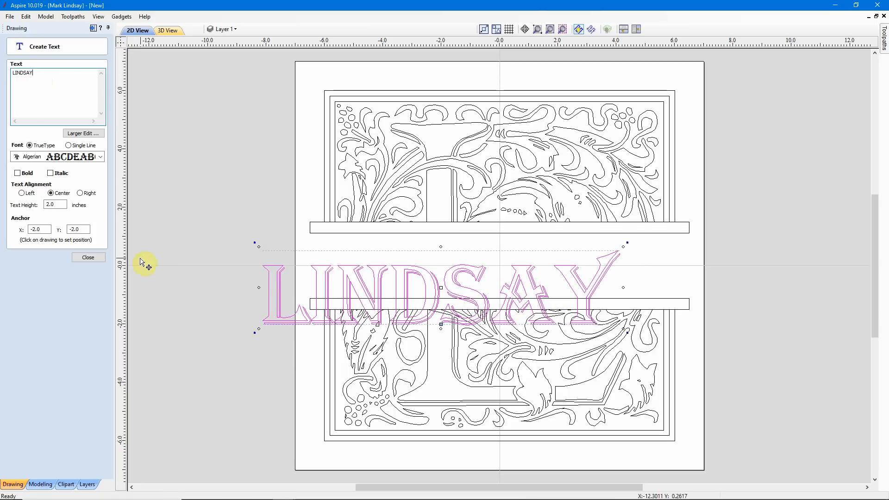
pyautogui.click(88, 258)
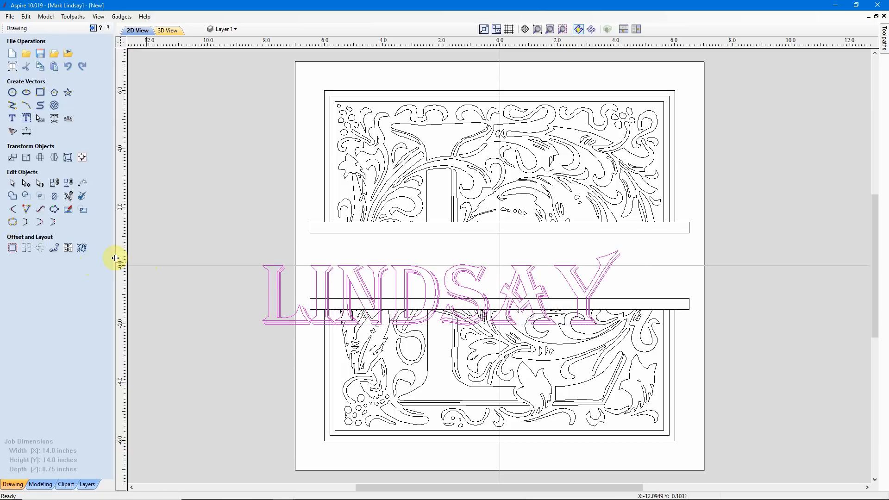
# Step: Move the name text into the gap between the two bars, centred on the material, and deselect it
pyautogui.click(445, 290)
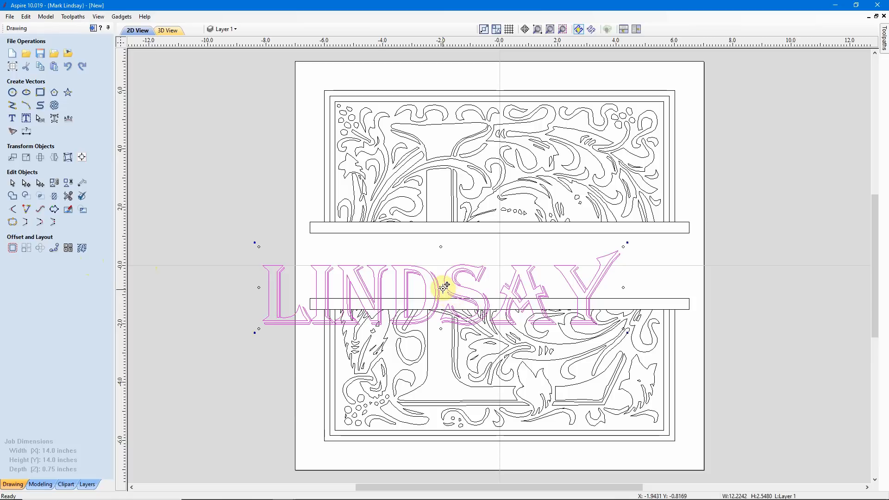
pyautogui.moveTo(442, 286); pyautogui.dragTo(499, 256)
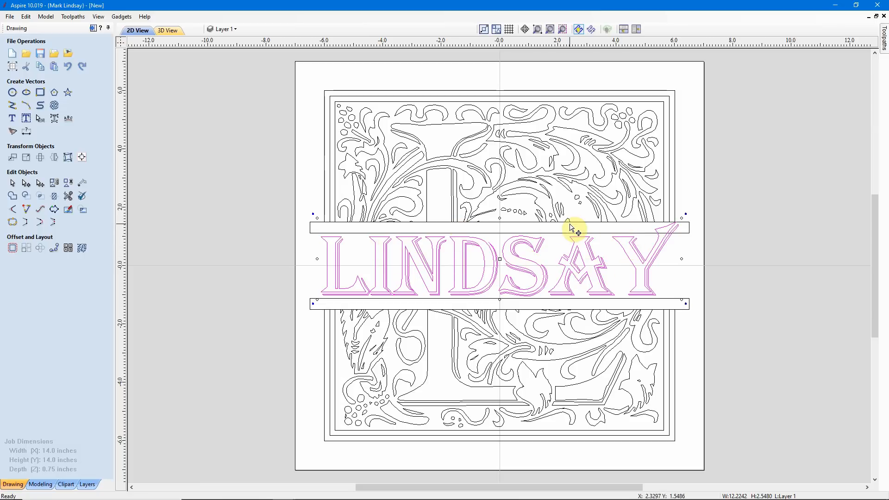
pyautogui.click(741, 252)
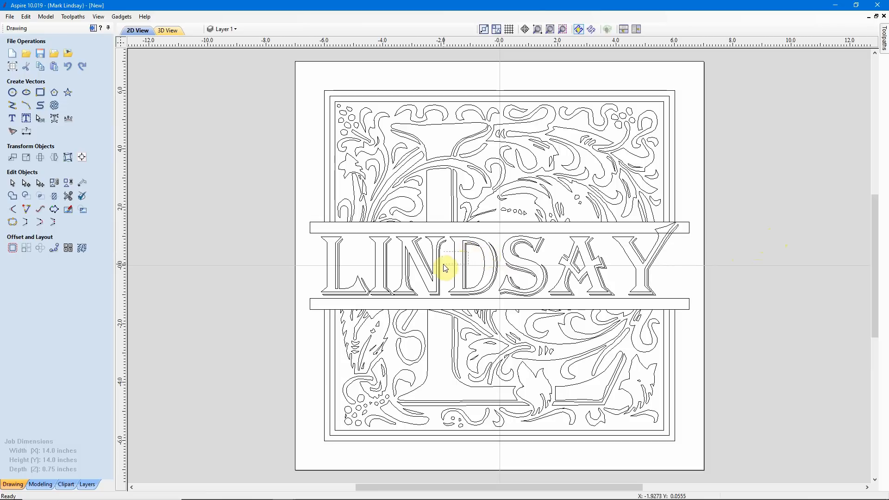
# Step: Widen the letter spacing between the first and second letters of the name by kerning the text interactively
pyautogui.click(383, 277)
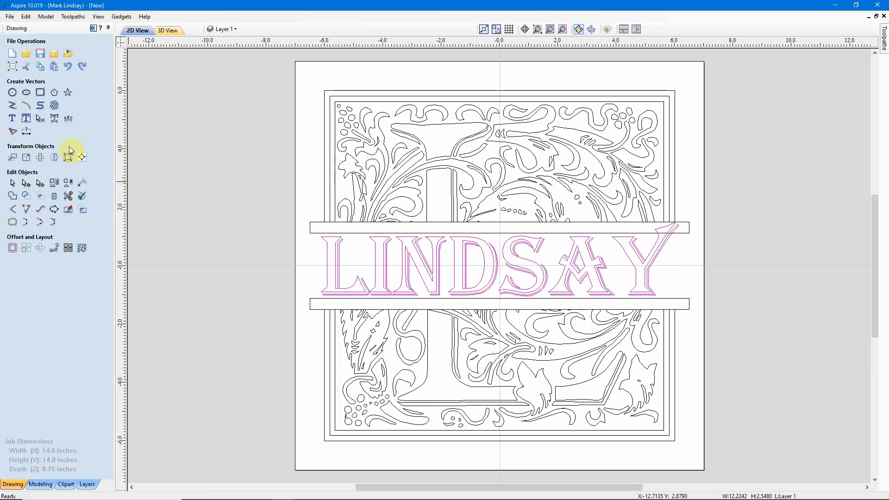
pyautogui.click(40, 121)
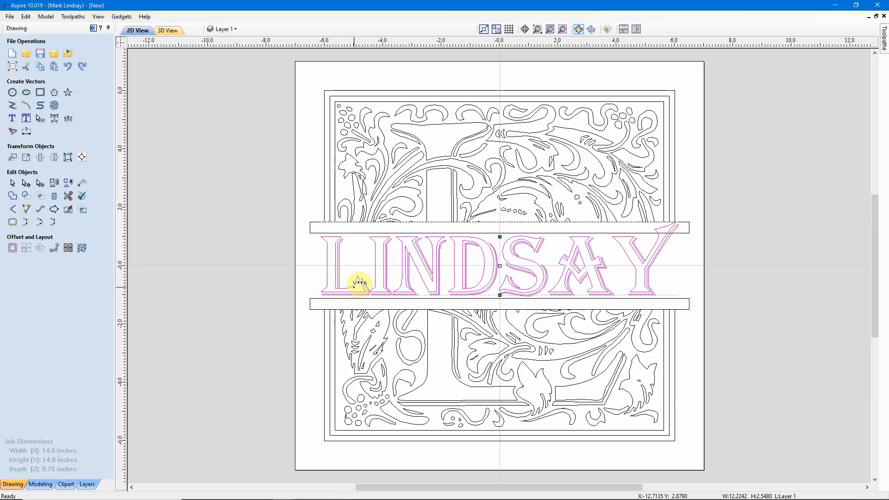
pyautogui.scroll(5, 366, 266)
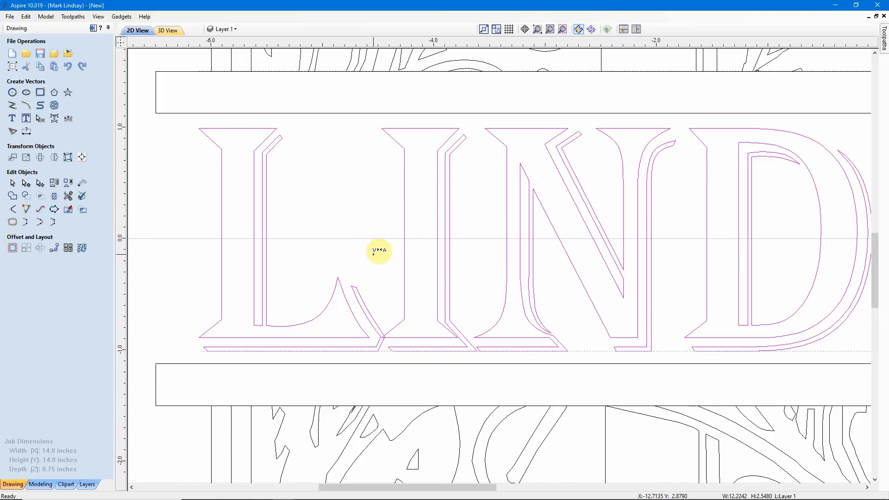
pyautogui.scroll(-1, 376, 251)
pyautogui.scroll(-4, 367, 249)
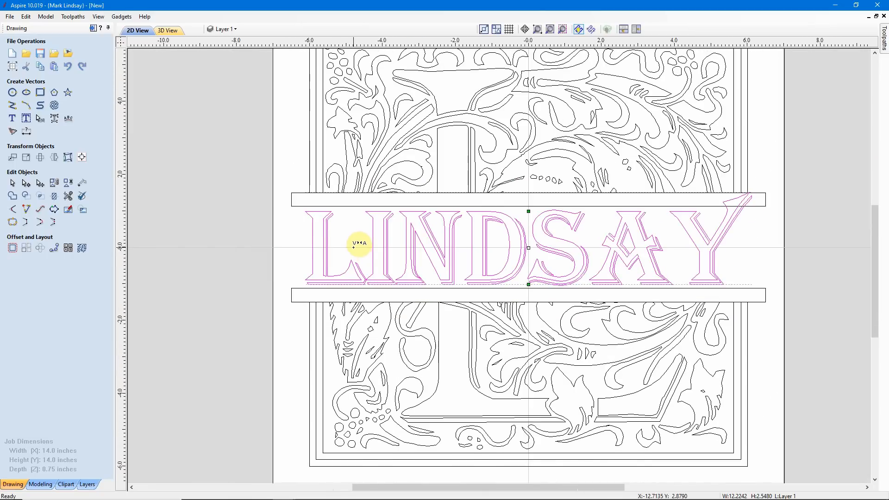
pyautogui.scroll(-1, 360, 246)
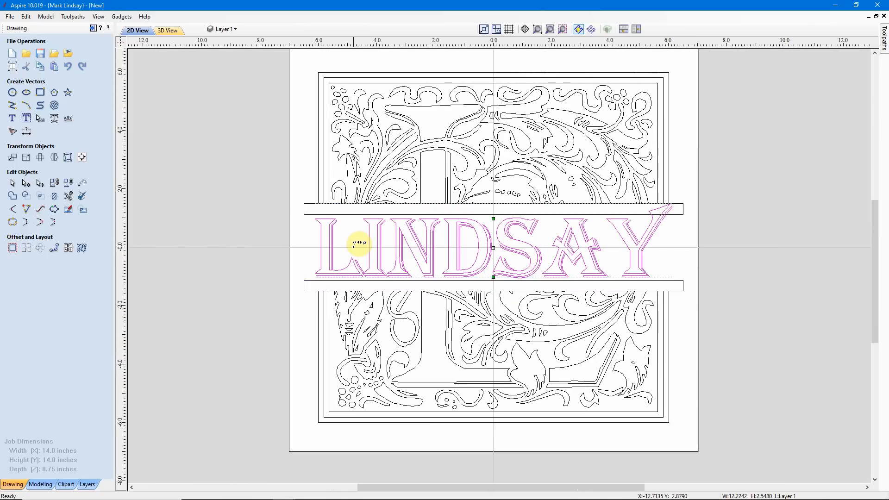
pyautogui.keyDown('shift'); pyautogui.click(353, 247); pyautogui.keyUp('shift')
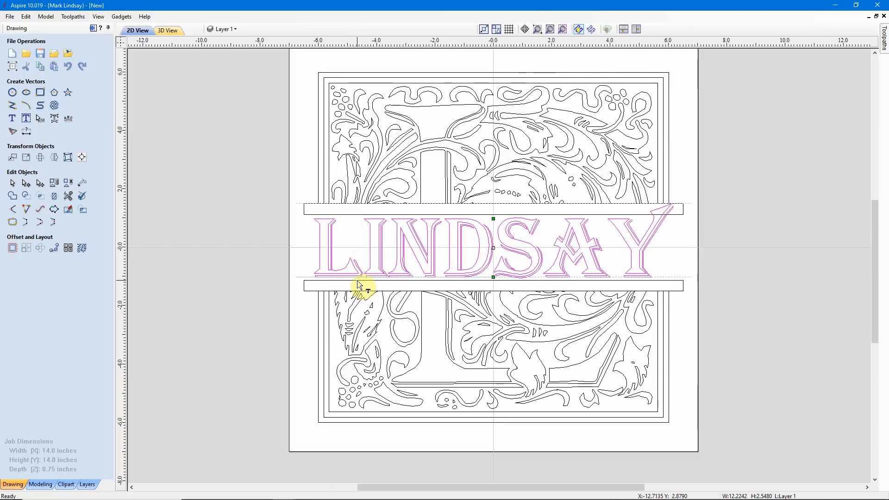
pyautogui.scroll(3, 363, 288)
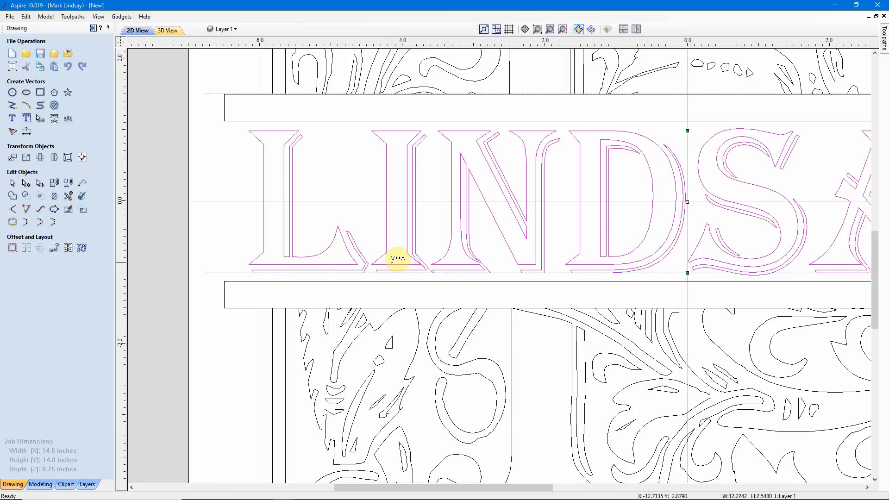
pyautogui.scroll(2, 374, 219)
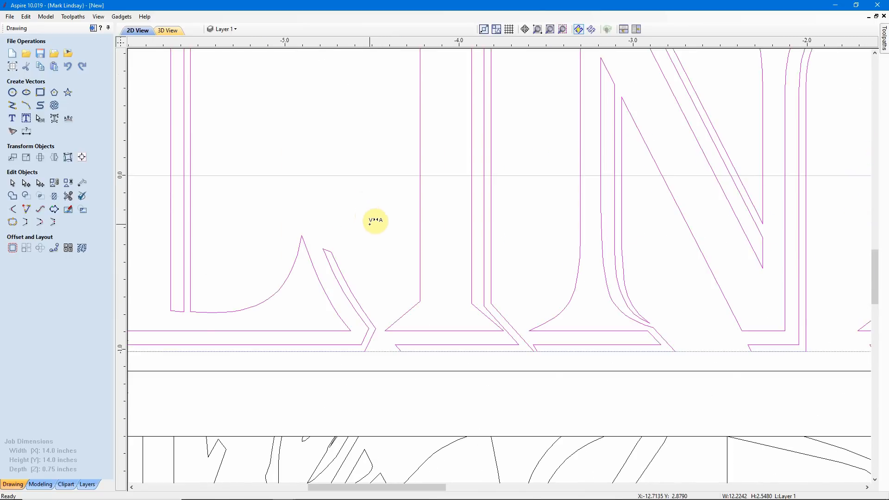
pyautogui.scroll(1, 375, 221)
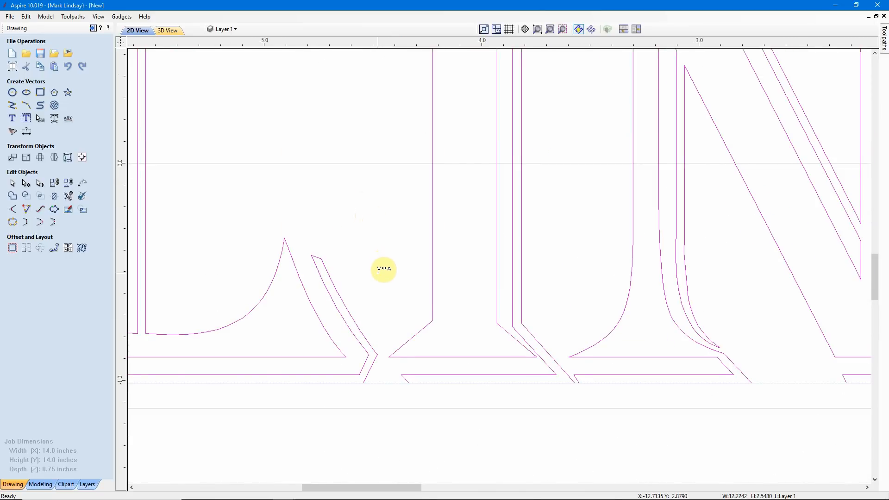
pyautogui.press('Right')
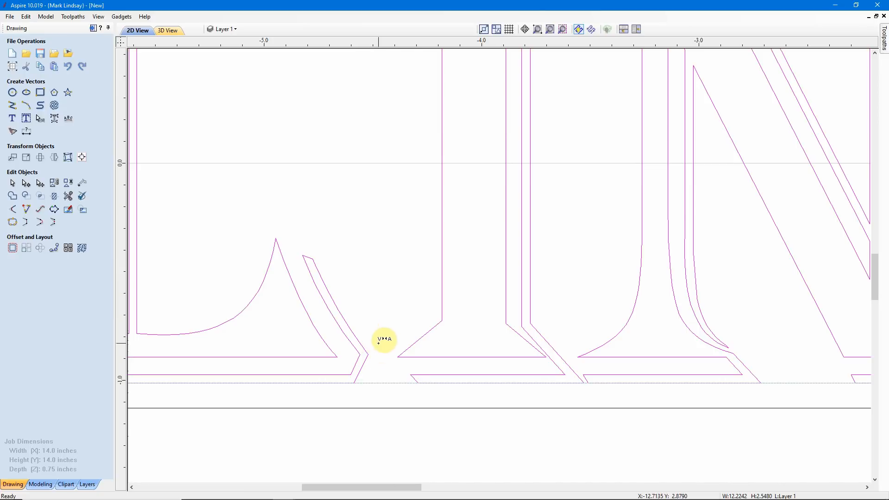
pyautogui.scroll(2, 380, 267)
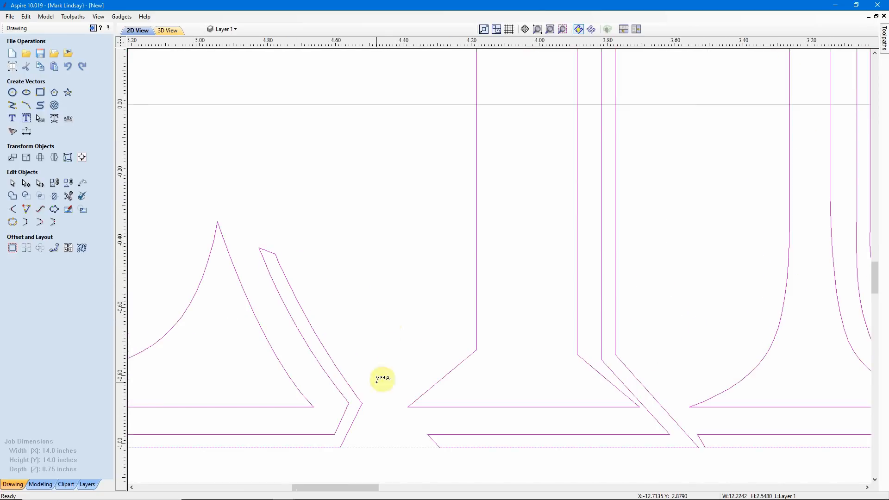
pyautogui.press('Right')
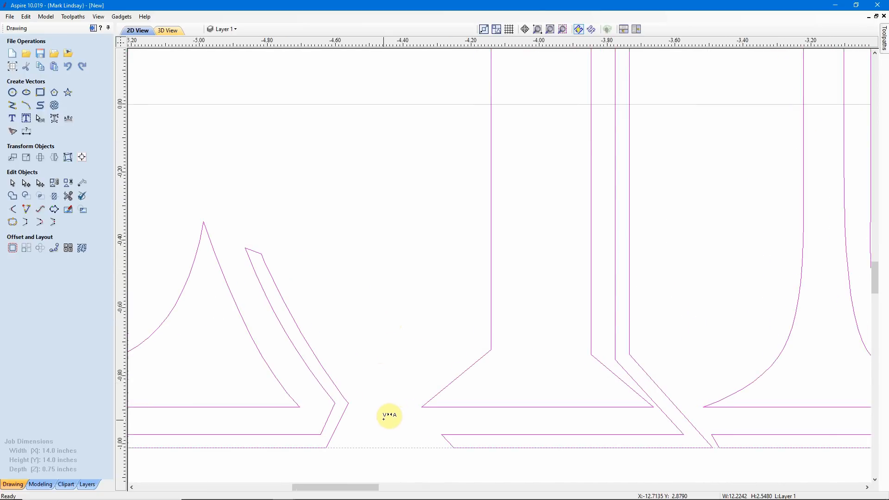
pyautogui.scroll(-10, 389, 416)
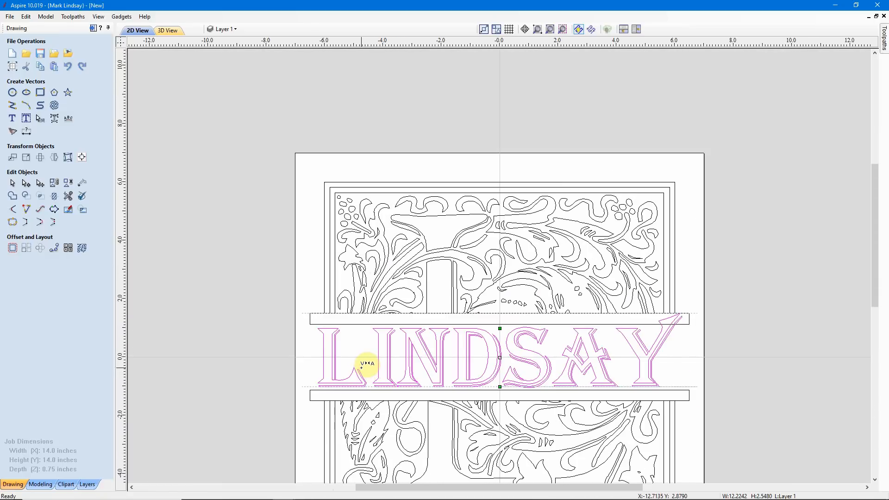
pyautogui.scroll(8, 366, 373)
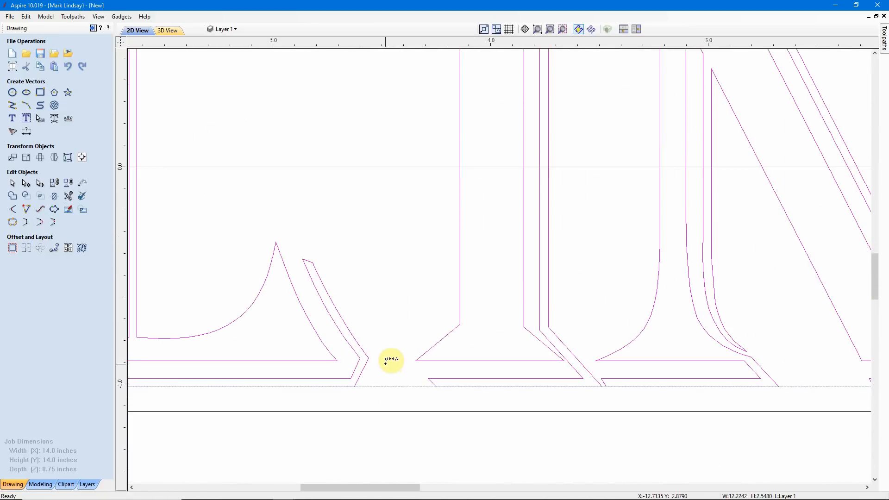
pyautogui.scroll(3, 385, 337)
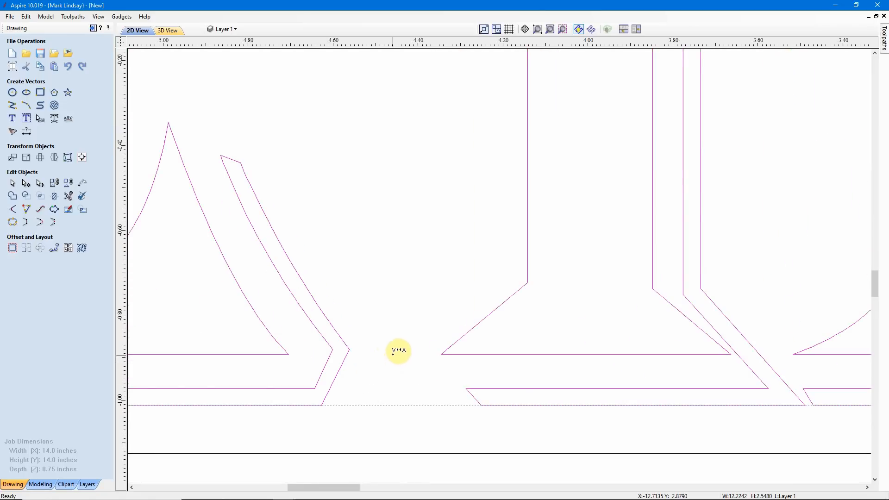
# Step: Widen the letter spacing between the second and third letters of the name
pyautogui.scroll(-2, 385, 349)
pyautogui.scroll(-4, 385, 350)
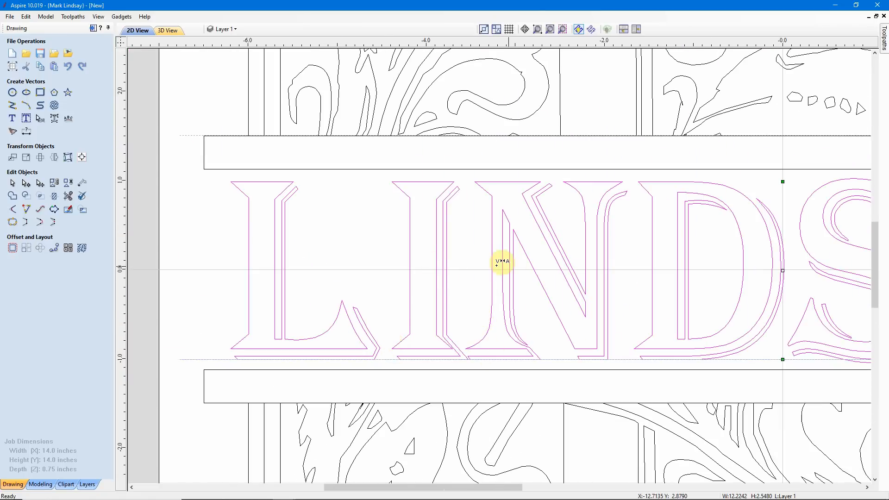
pyautogui.scroll(3, 473, 305)
pyautogui.scroll(1, 467, 304)
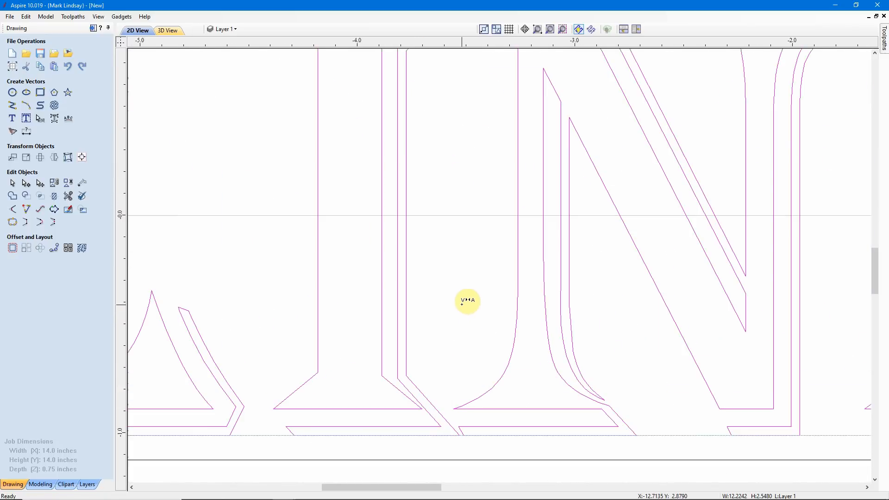
pyautogui.keyDown('shift'); pyautogui.click(461, 302); pyautogui.keyUp('shift')
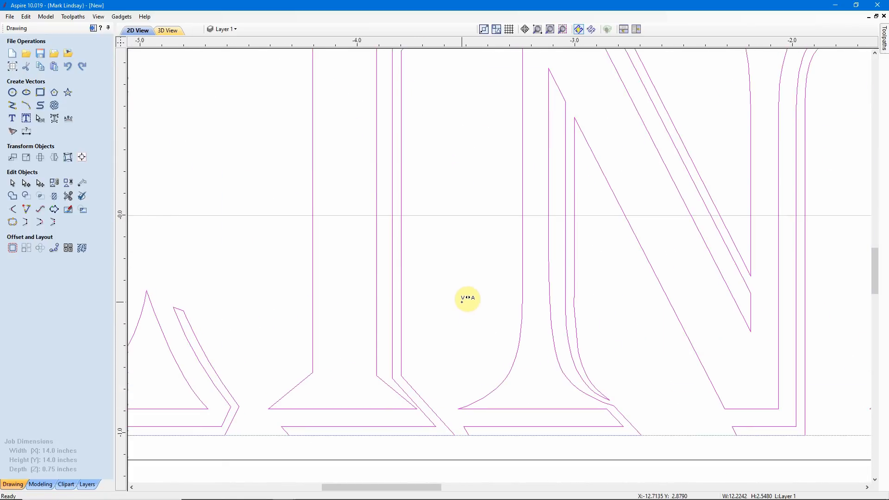
pyautogui.keyDown('shift'); pyautogui.click(462, 302); pyautogui.keyUp('shift')
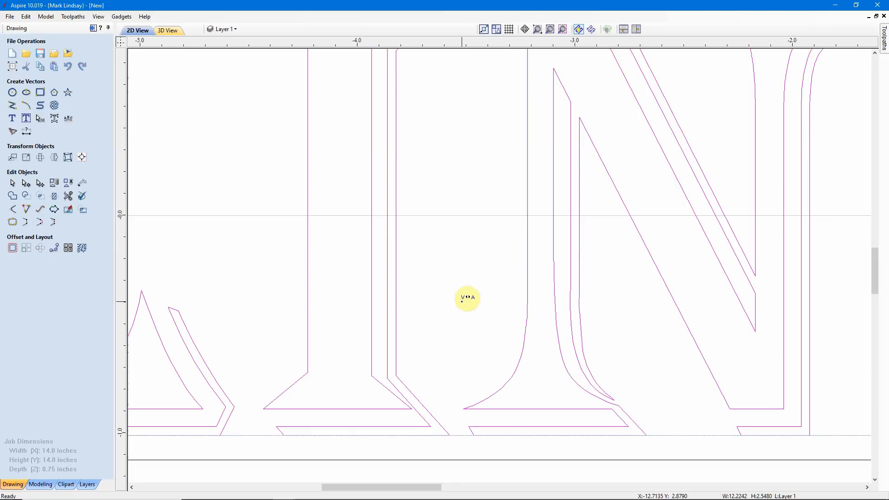
pyautogui.keyDown('shift'); pyautogui.click(462, 302); pyautogui.keyUp('shift')
# Step: Tighten the letter spacing on both sides of the name's second-to-last letter
pyautogui.scroll(-1, 423, 299)
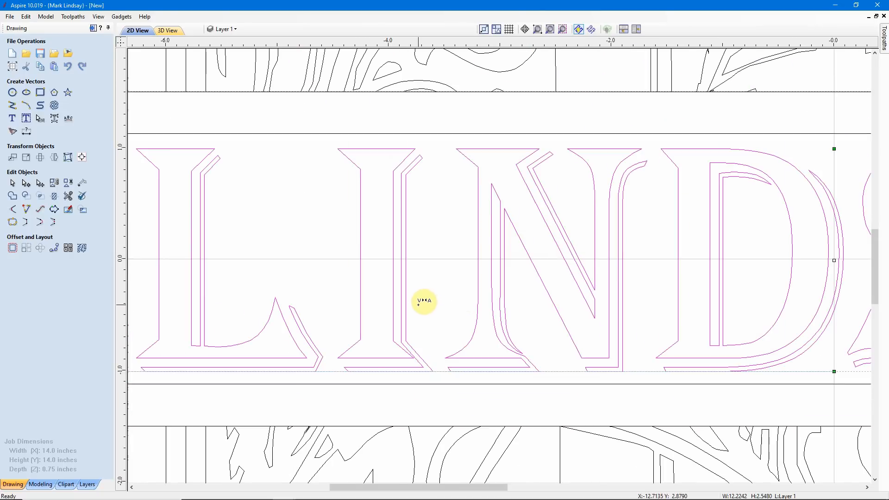
pyautogui.scroll(-2, 423, 299)
pyautogui.scroll(-3, 422, 299)
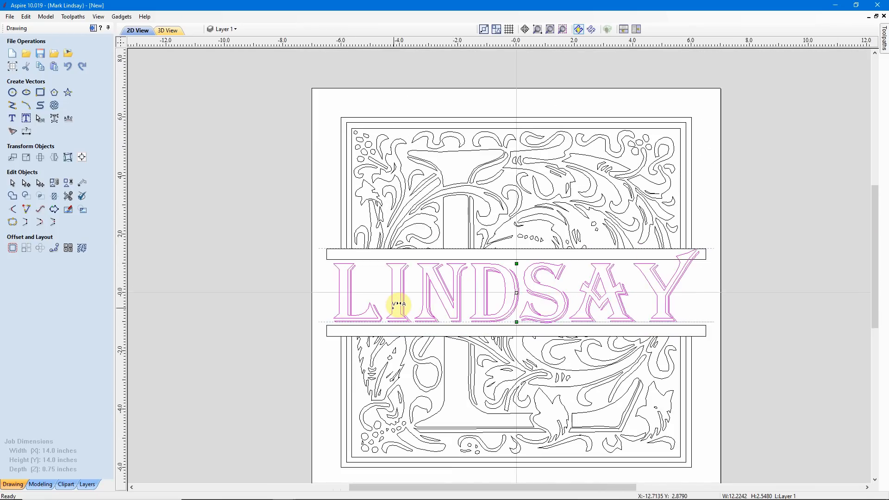
pyautogui.scroll(3, 665, 307)
pyautogui.scroll(5, 643, 292)
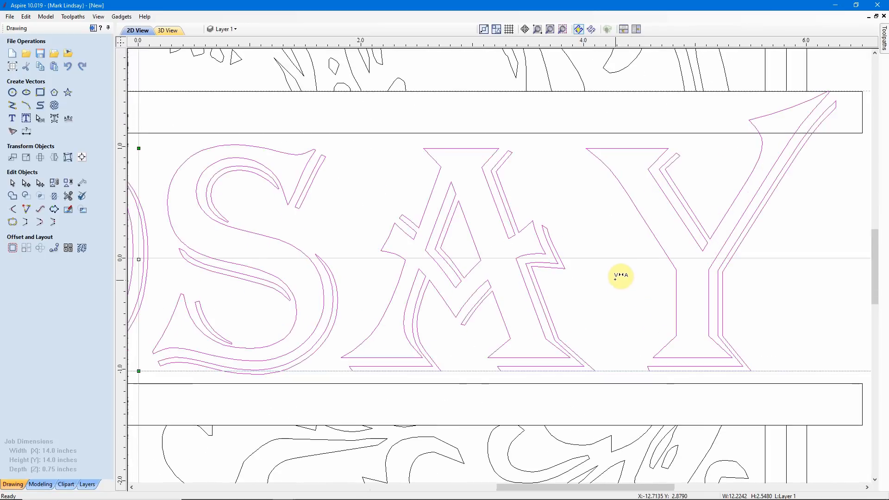
pyautogui.moveTo(616, 287); pyautogui.dragTo(602, 287)
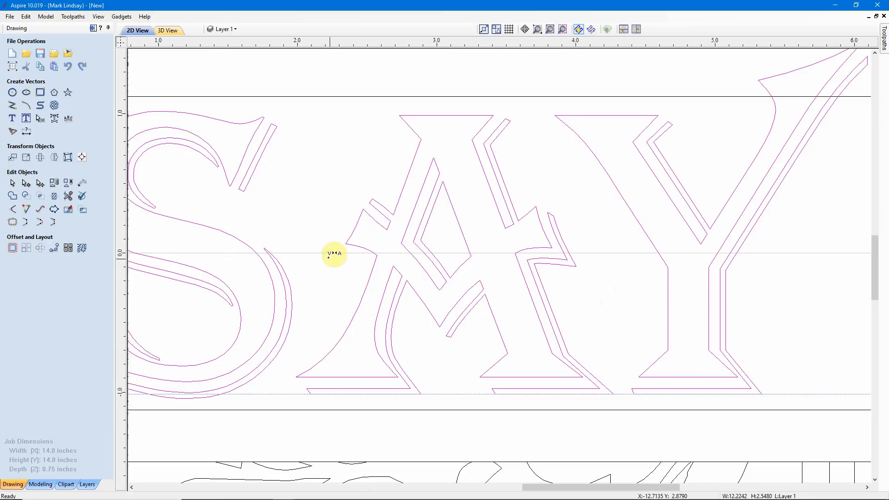
pyautogui.moveTo(309, 241); pyautogui.dragTo(309, 240)
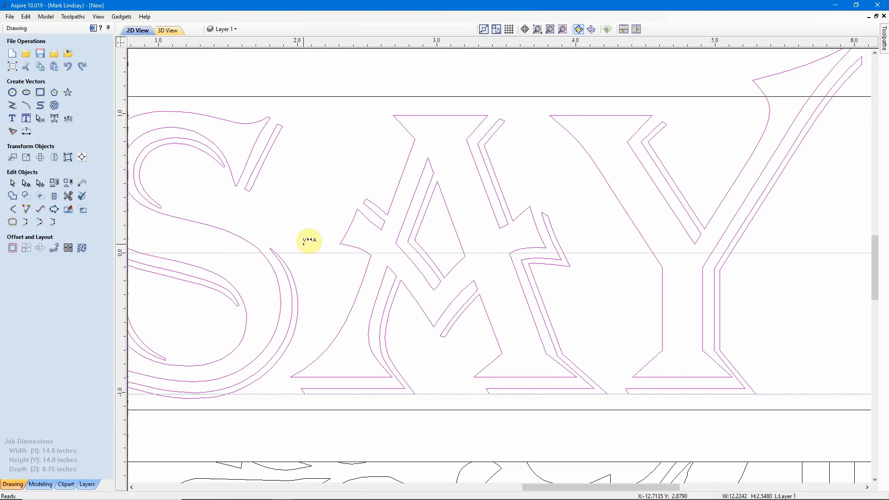
pyautogui.scroll(-5, 572, 293)
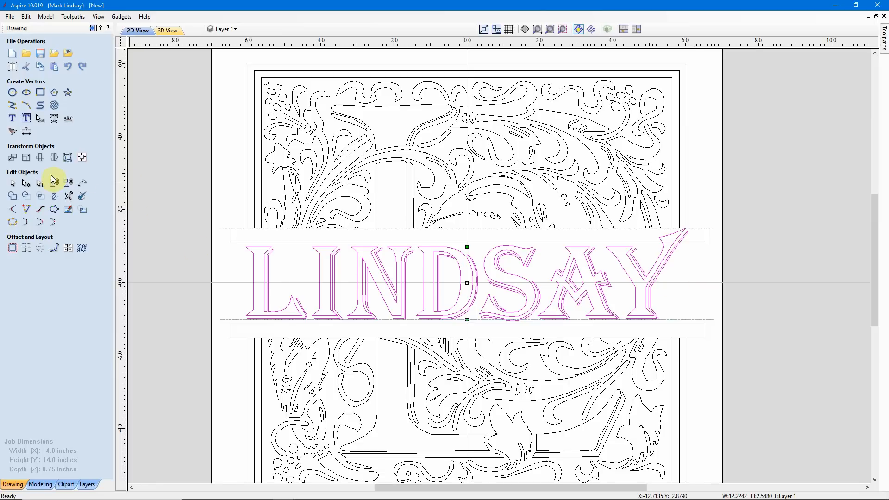
# Step: Finish the kerning, convert the name text to curves, and check that its last letter selects separately
pyautogui.click(165, 203)
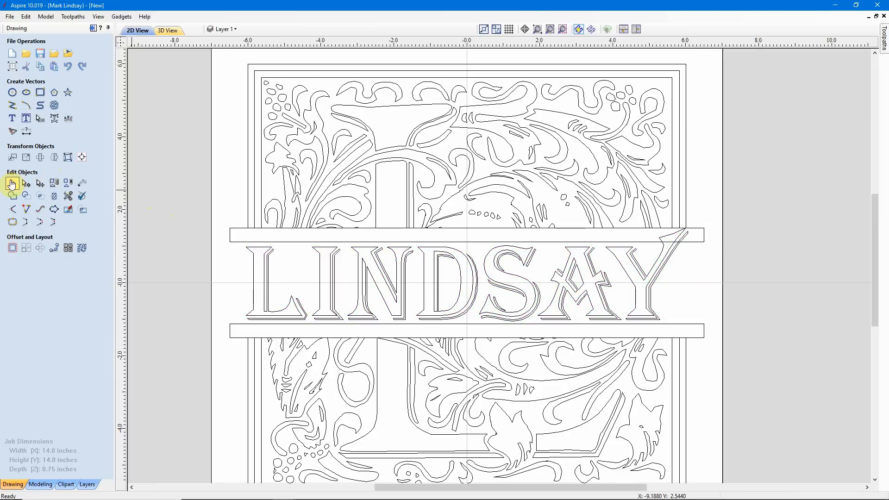
pyautogui.click(11, 184)
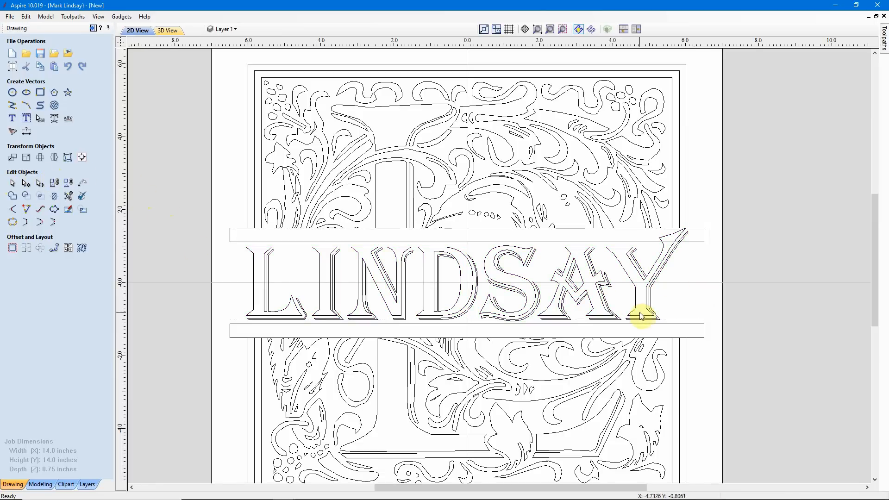
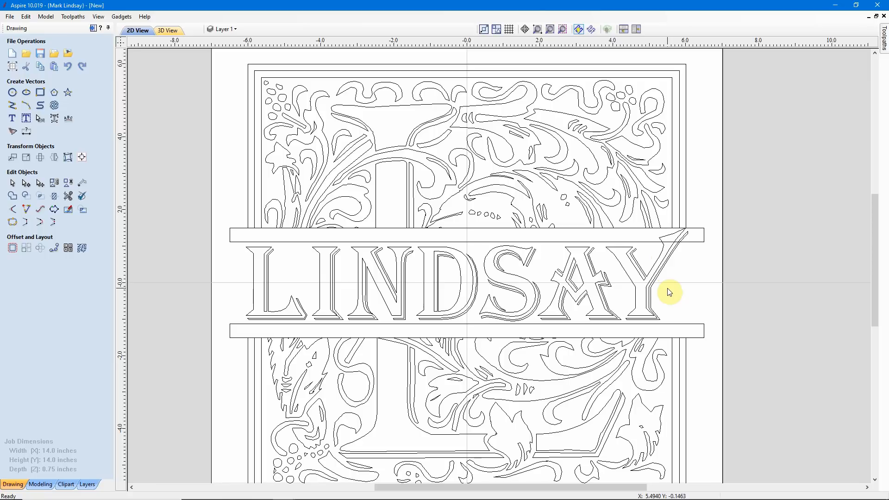
pyautogui.click(576, 302)
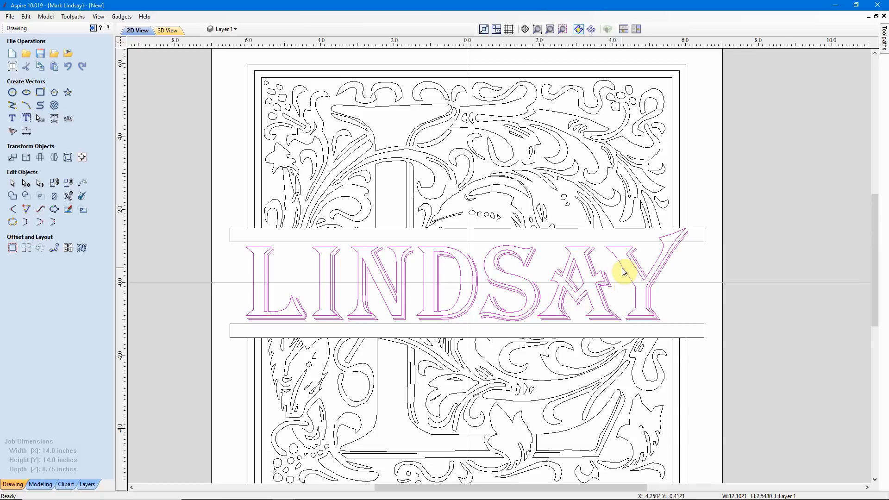
pyautogui.rightClick(502, 284)
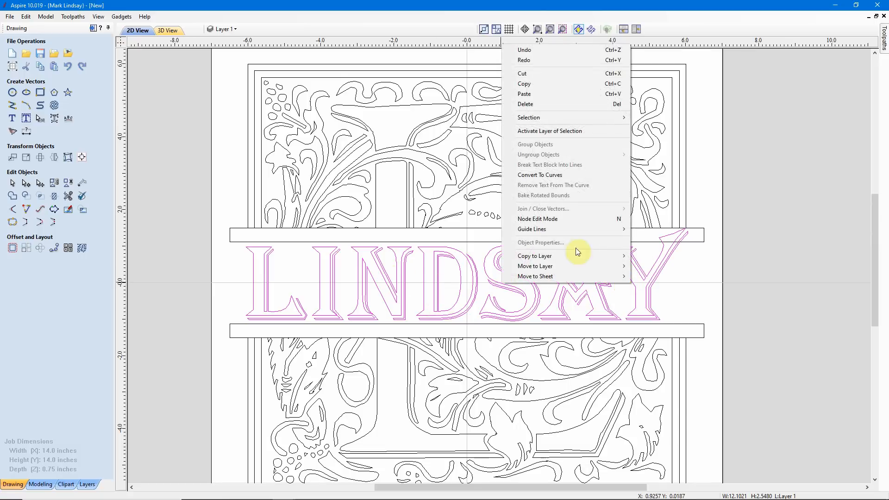
pyautogui.click(566, 178)
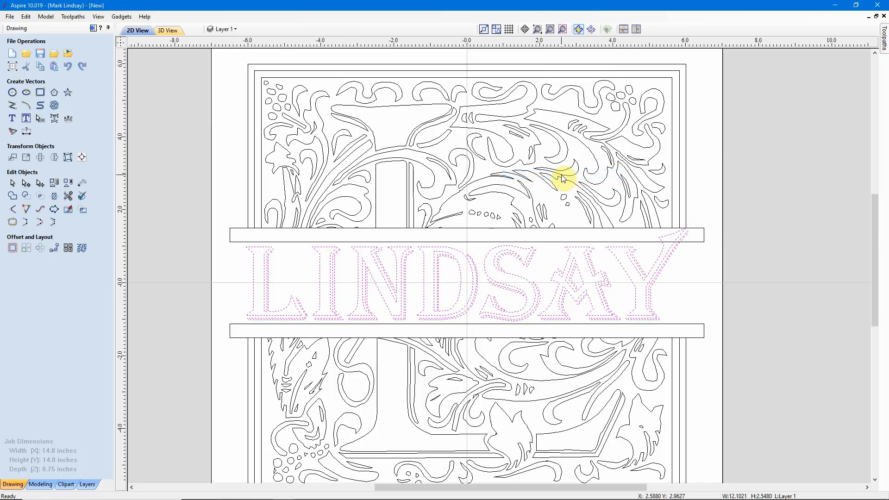
pyautogui.click(685, 295)
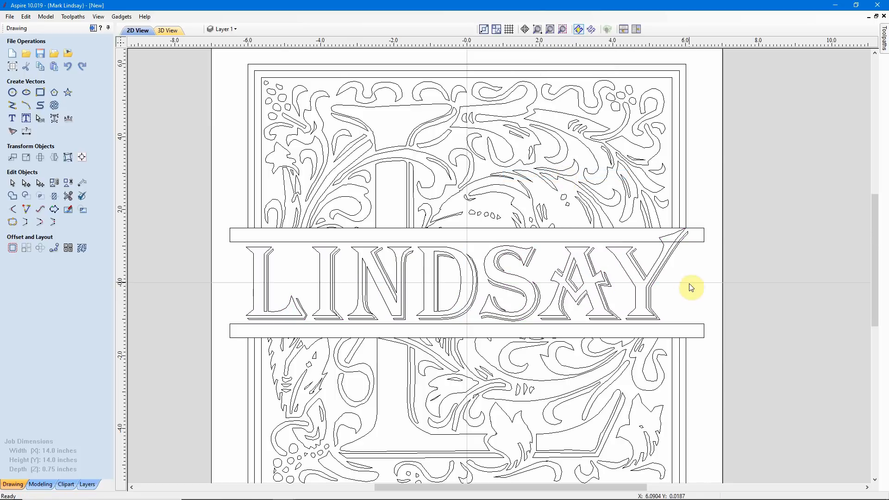
pyautogui.click(633, 303)
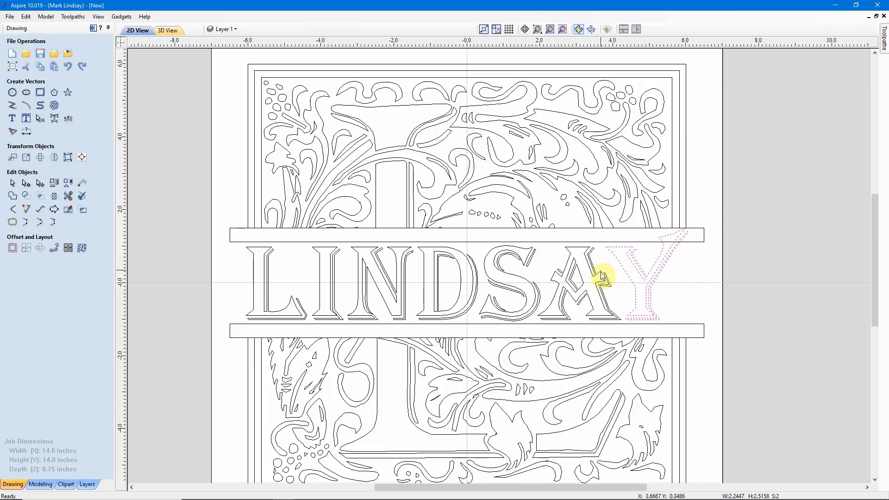
pyautogui.click(685, 293)
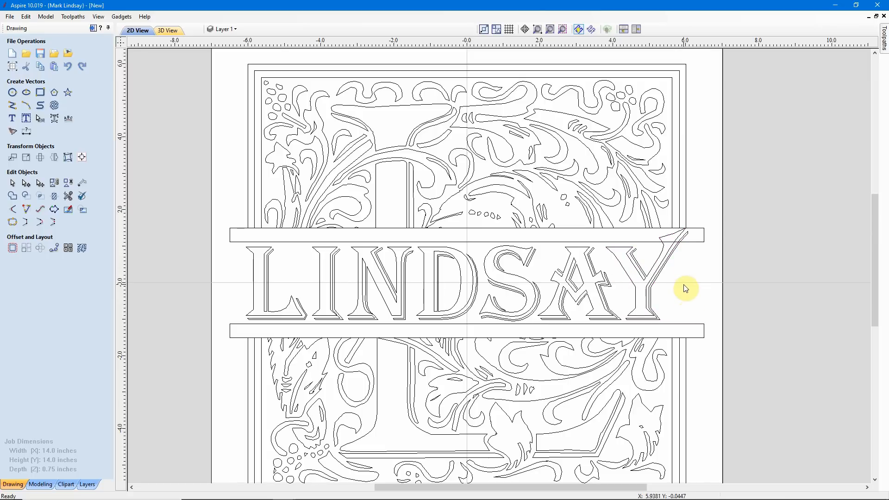
# Step: Add a horizontal guide line along the flat tops of the name's last two letters
pyautogui.scroll(2, 688, 290)
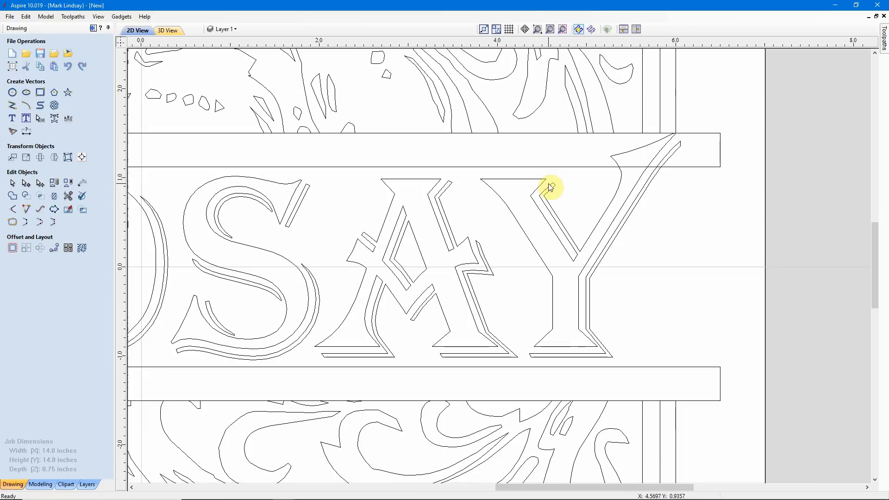
pyautogui.scroll(3, 579, 204)
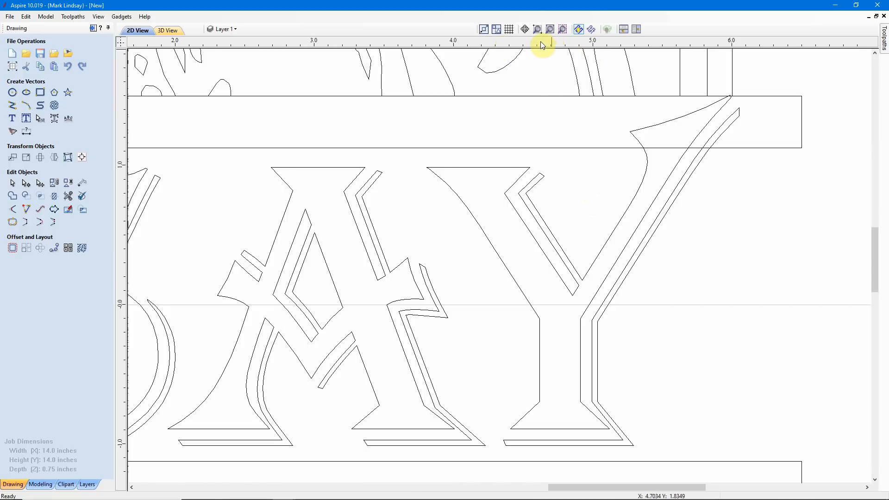
pyautogui.moveTo(542, 42); pyautogui.dragTo(531, 166)
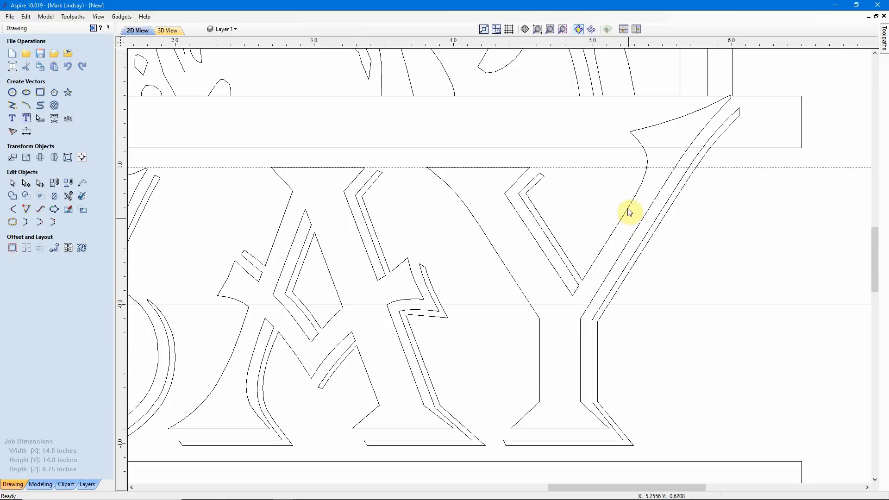
# Step: Open the last letter's main outline for node editing and insert a point on each edge of its long diagonal arm
pyautogui.click(616, 235)
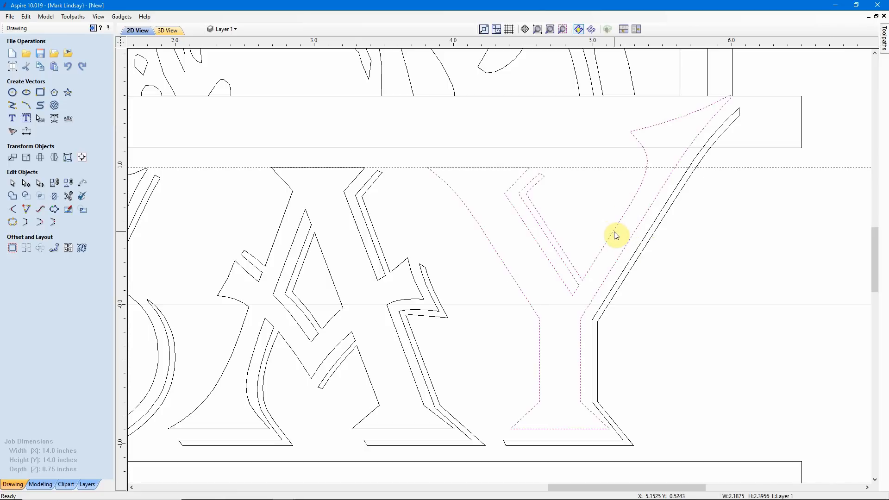
pyautogui.doubleClick(616, 236)
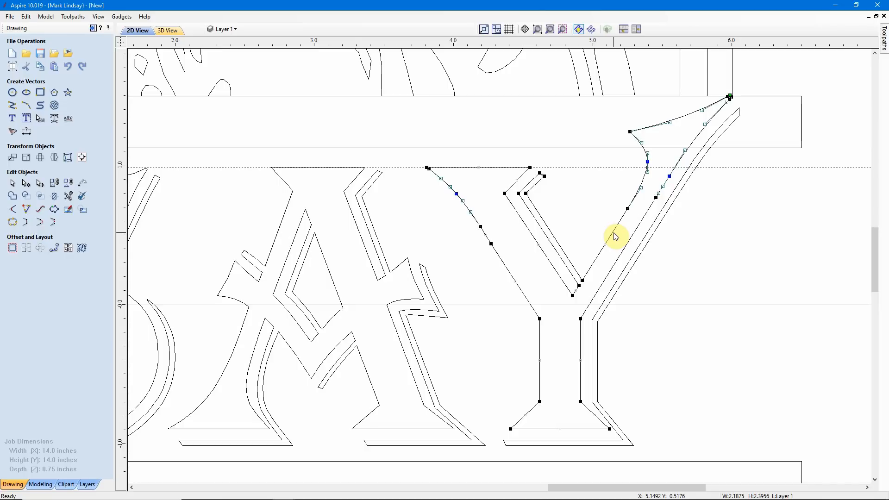
pyautogui.scroll(3, 637, 238)
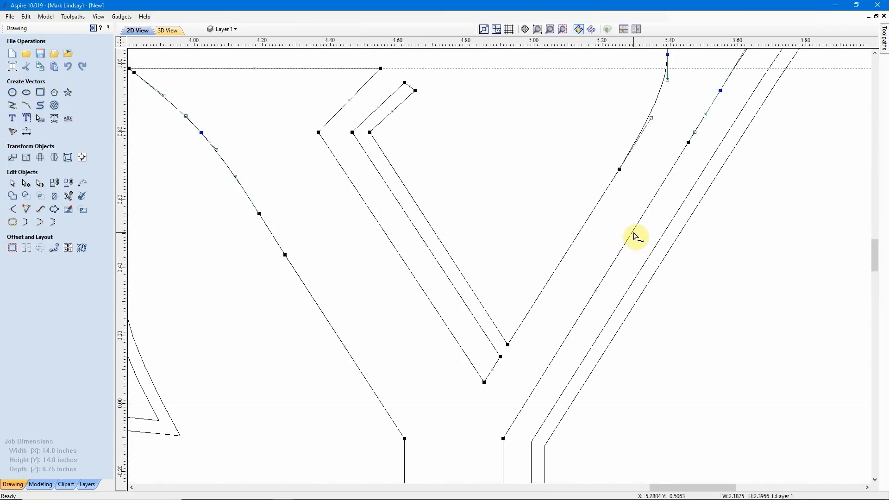
pyautogui.scroll(1, 637, 238)
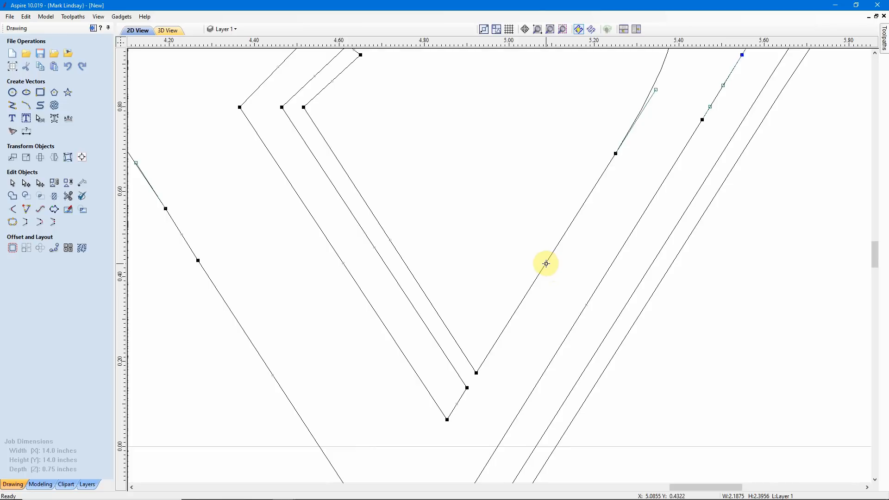
pyautogui.rightClick(546, 264)
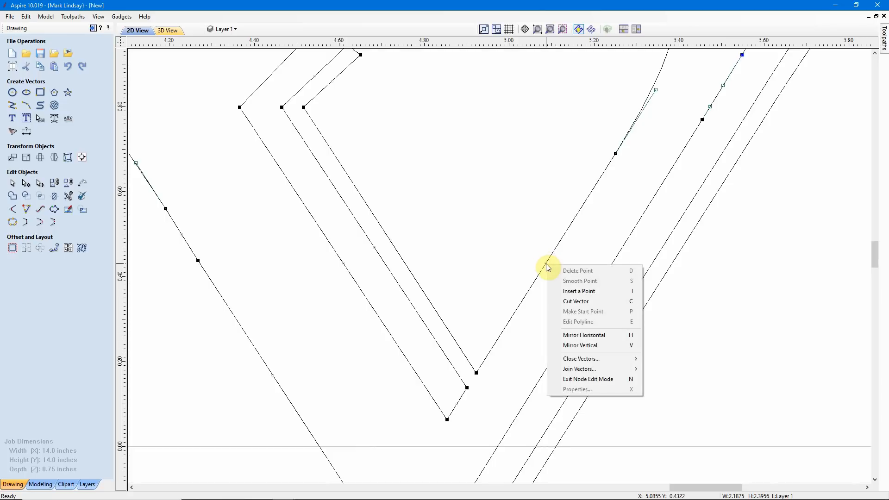
pyautogui.click(593, 292)
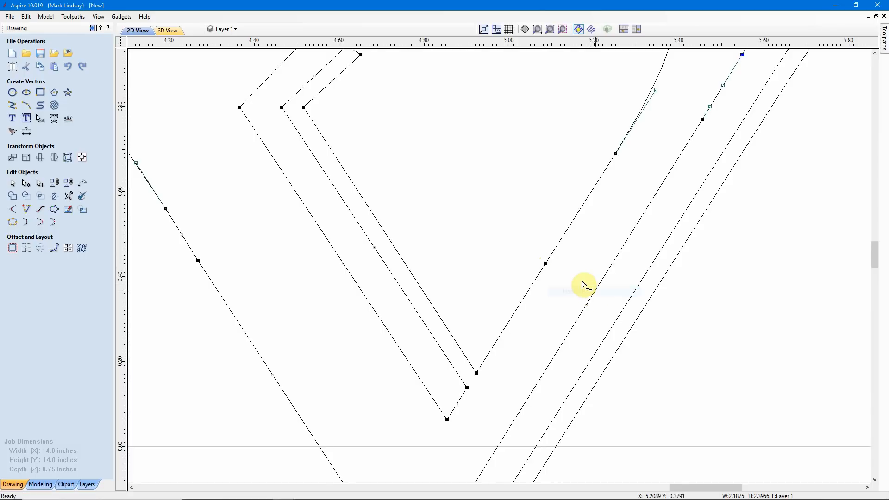
pyautogui.rightClick(587, 304)
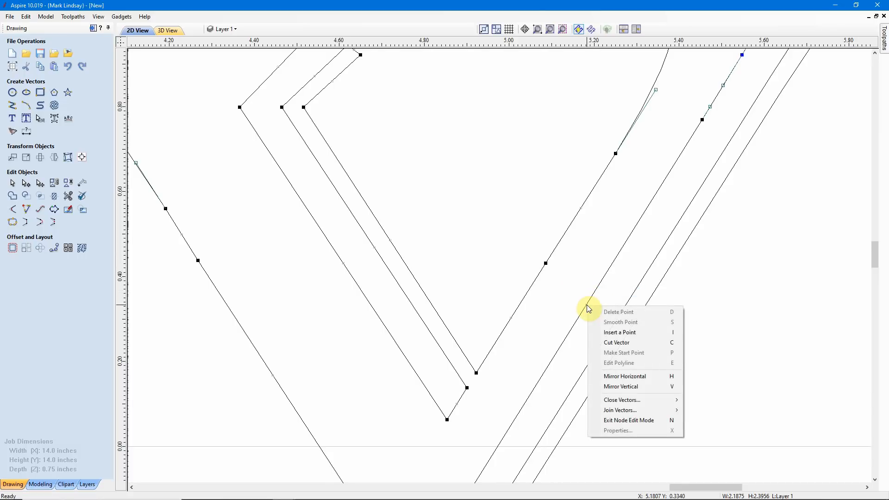
pyautogui.click(607, 333)
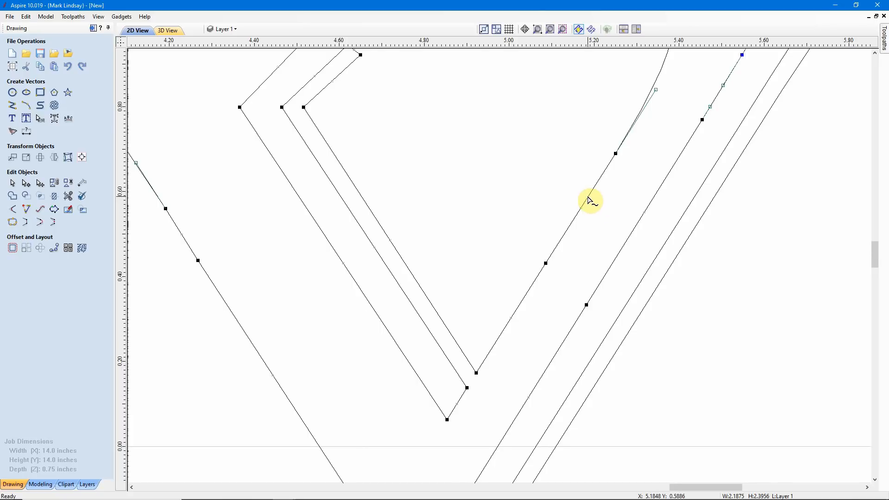
# Step: Delete the spans above the two inserted points to detach the arm's tip, and leave node editing with nothing selected
pyautogui.rightClick(588, 201)
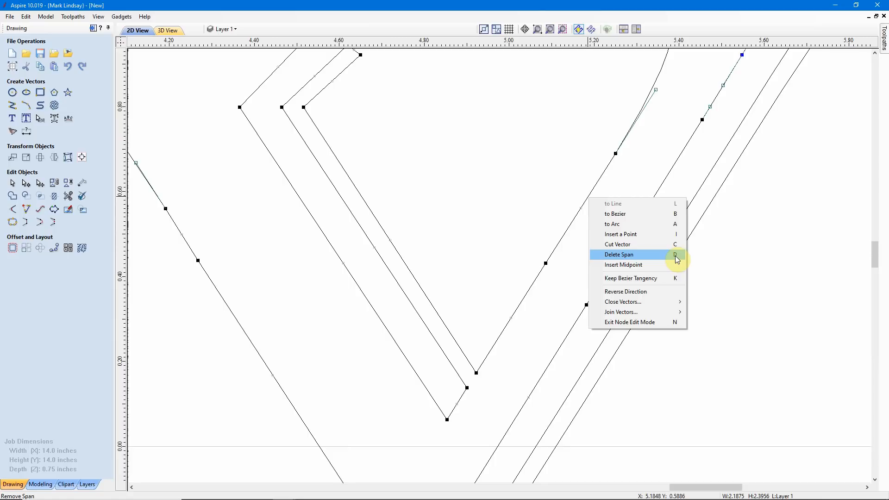
pyautogui.click(625, 258)
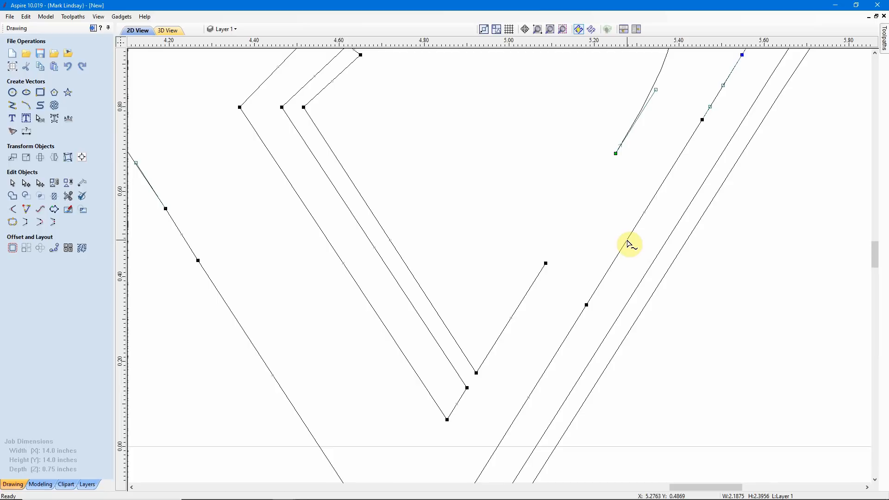
pyautogui.press('d')
pyautogui.scroll(-5, 630, 244)
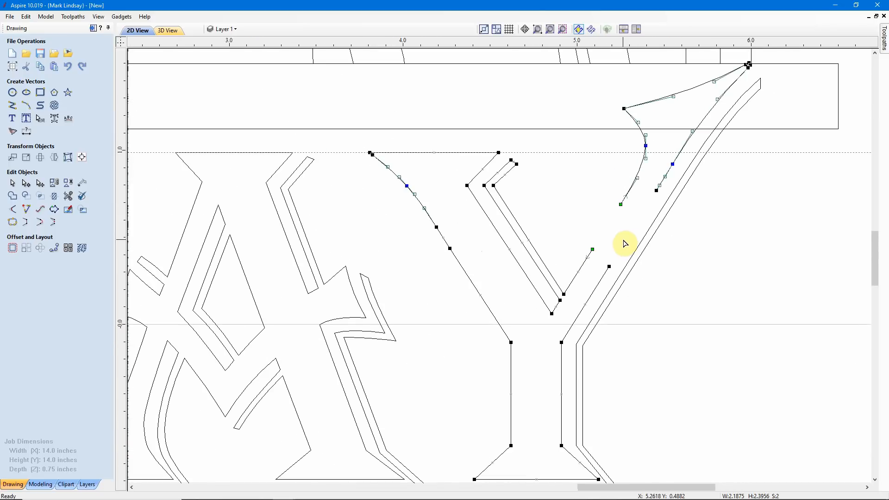
pyautogui.press('n')
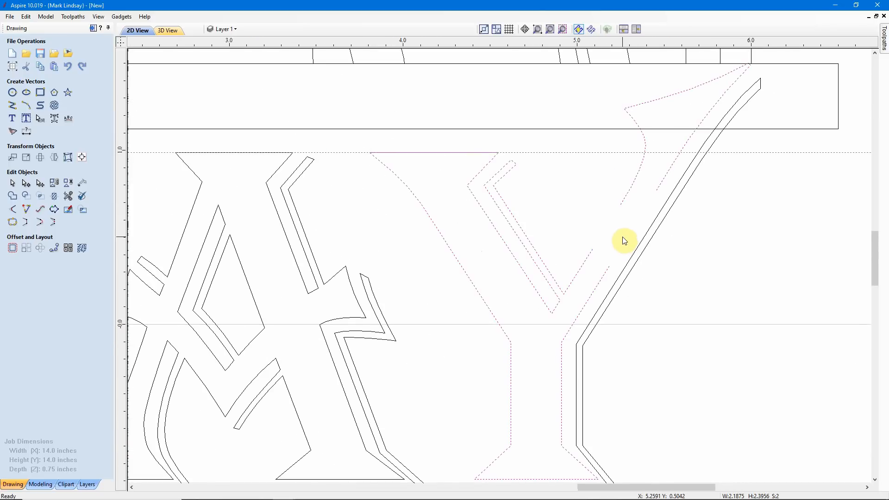
pyautogui.click(575, 200)
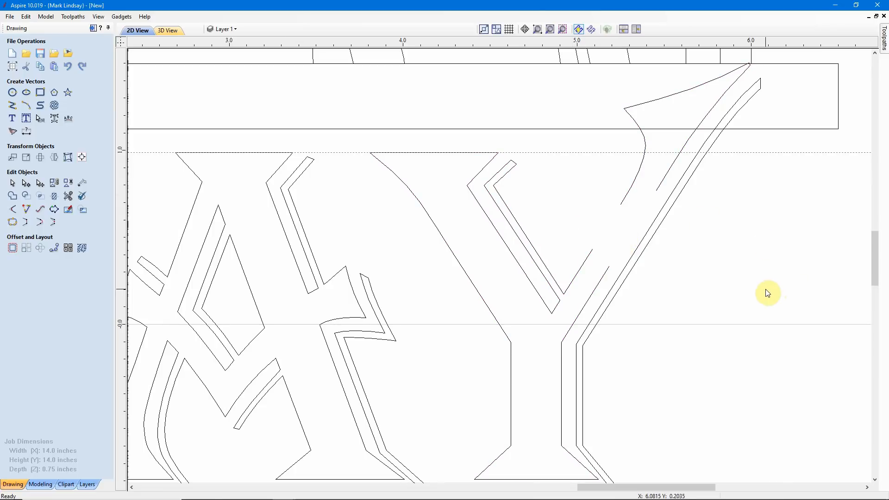
# Step: Move the detached arm tip down along the diagonal until its inner corner sits on the horizontal guide line
pyautogui.click(631, 195)
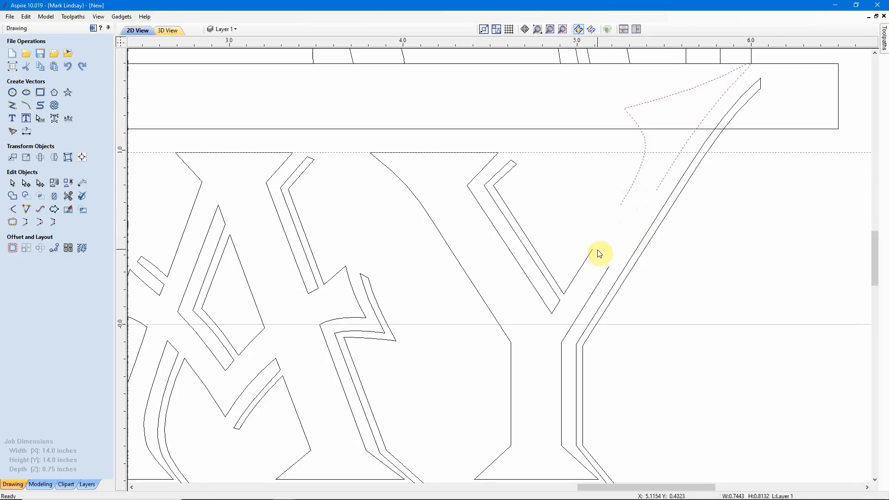
pyautogui.click(626, 200)
pyautogui.scroll(2, 633, 206)
pyautogui.scroll(1, 628, 204)
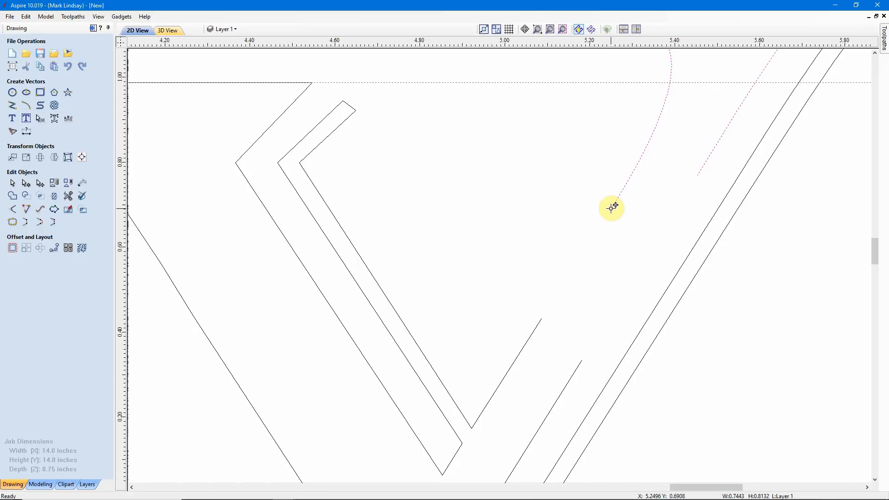
pyautogui.moveTo(611, 208); pyautogui.dragTo(551, 315)
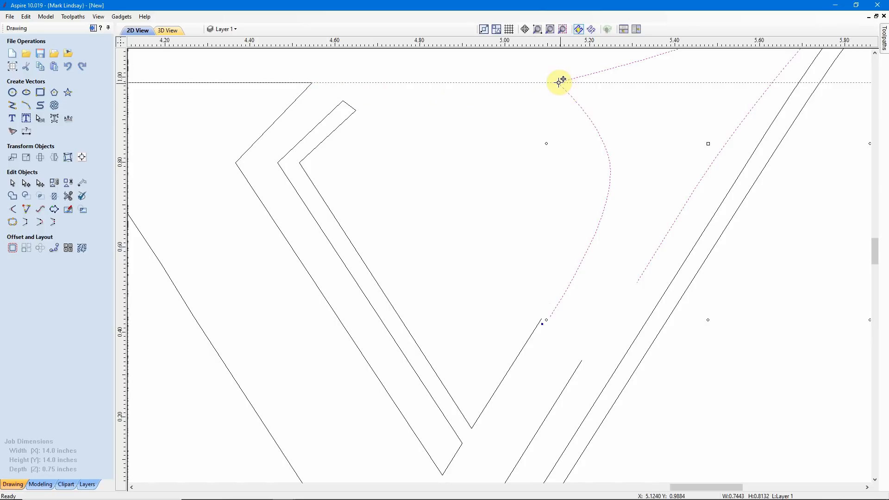
pyautogui.scroll(3, 559, 80)
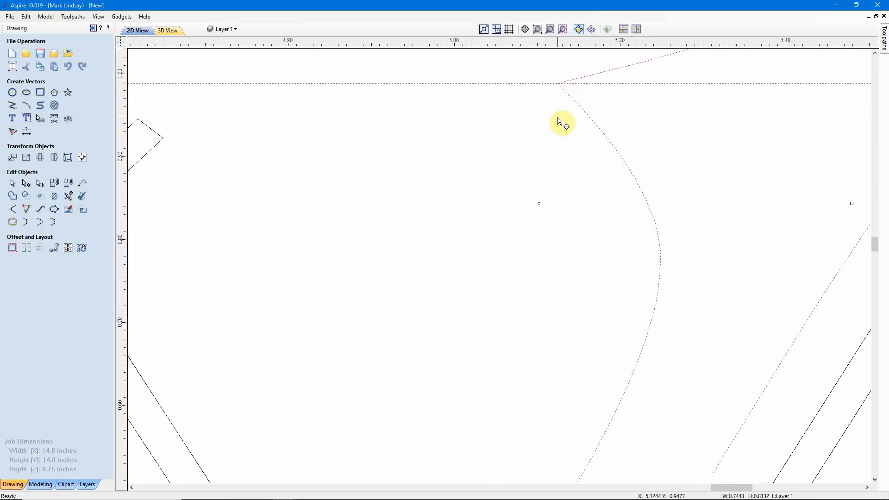
pyautogui.scroll(-4, 643, 177)
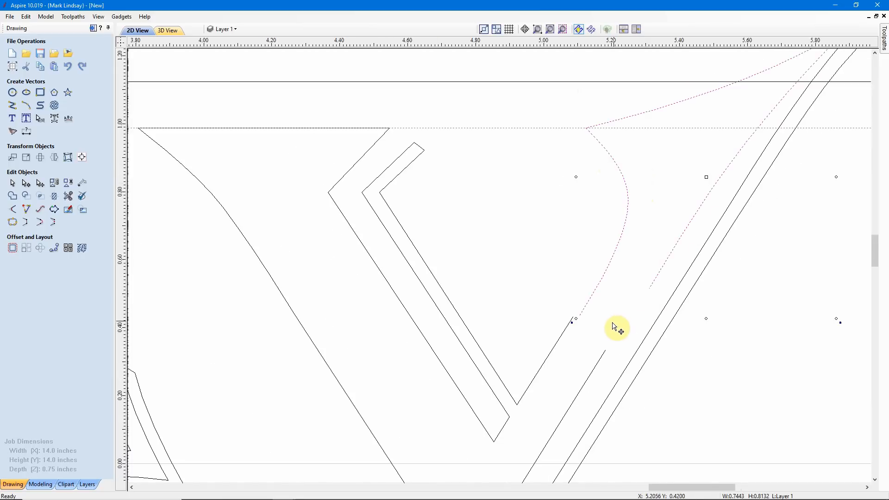
# Step: Nudge the arm tip sideways in small increments until its inner edge lines up with the open end of the stem
pyautogui.scroll(3, 605, 332)
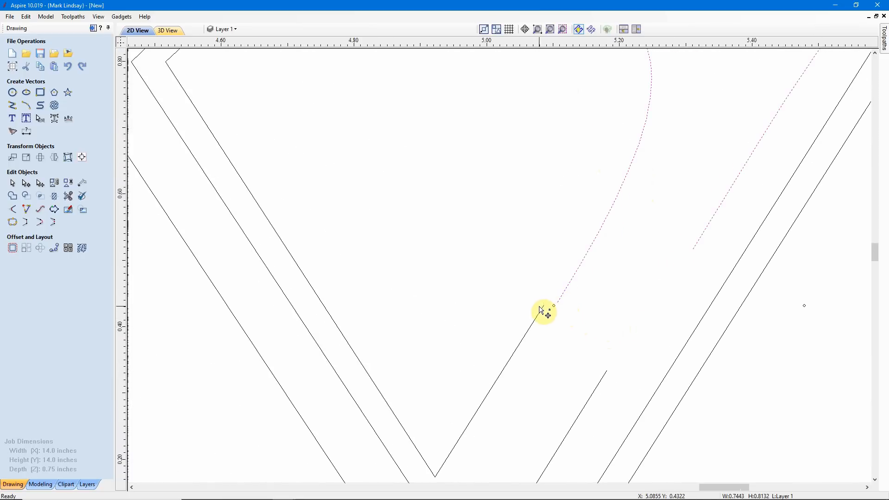
pyautogui.scroll(2, 548, 324)
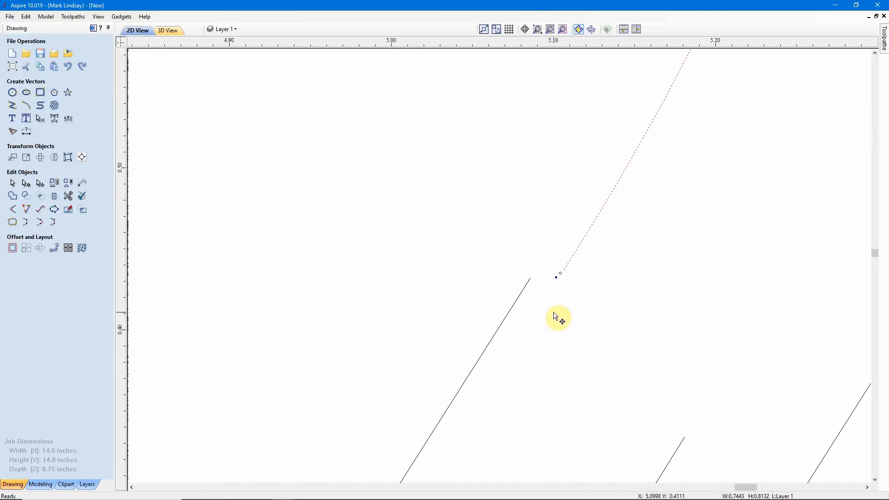
pyautogui.press('Left')
pyautogui.press('Left')
pyautogui.press('Left')
pyautogui.press('Left')
pyautogui.press('Left')
pyautogui.press('Left')
pyautogui.press('Left')
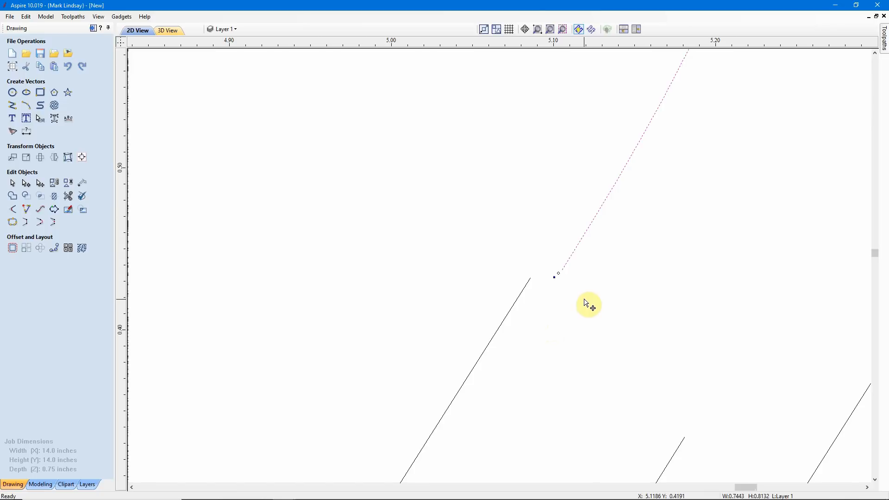
pyautogui.press('Left')
pyautogui.press('Left')
pyautogui.press('Left')
pyautogui.press('Left')
pyautogui.press('Left')
pyautogui.press('Left')
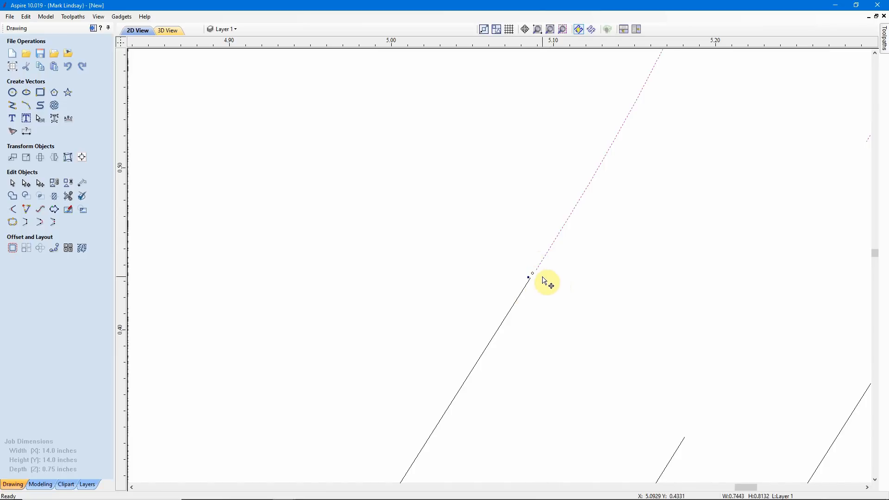
pyautogui.scroll(-1, 543, 280)
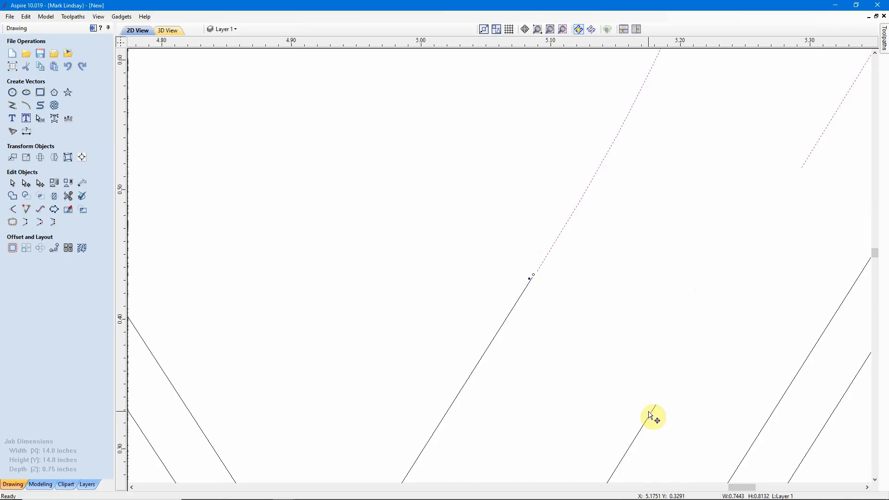
# Step: Node-edit the detached arm tip and snap its two open end points onto the stem's open ends, finishing with node editing closed
pyautogui.click(763, 256)
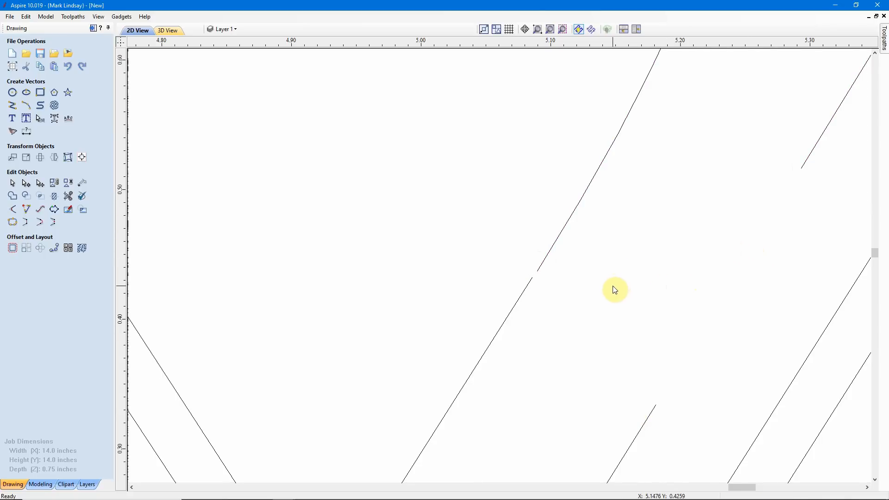
pyautogui.click(554, 234)
pyautogui.press('n')
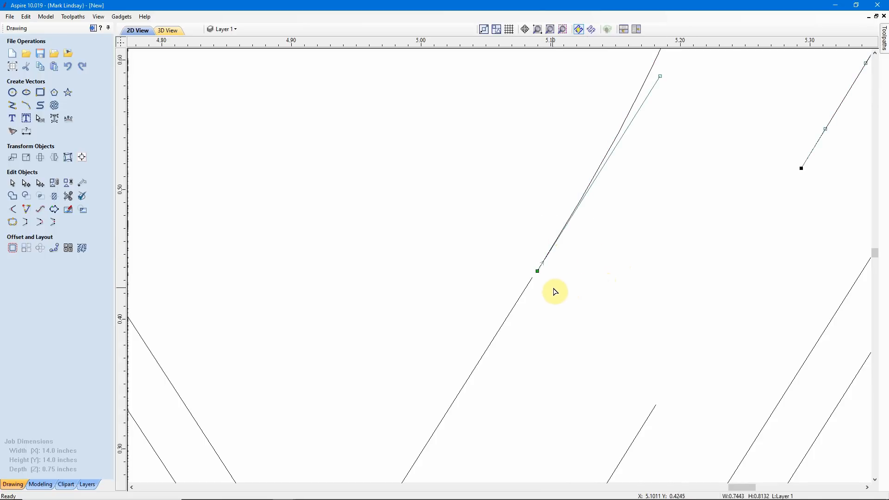
pyautogui.moveTo(538, 271); pyautogui.dragTo(532, 278)
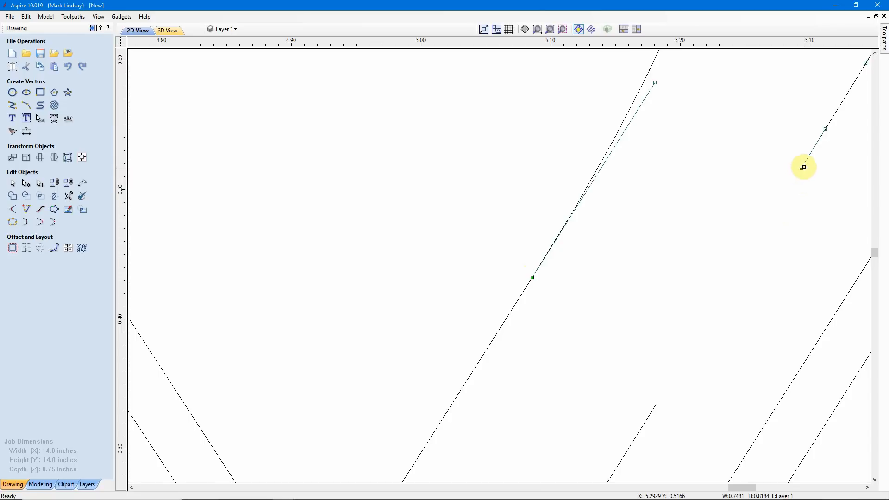
pyautogui.moveTo(800, 168); pyautogui.dragTo(656, 405)
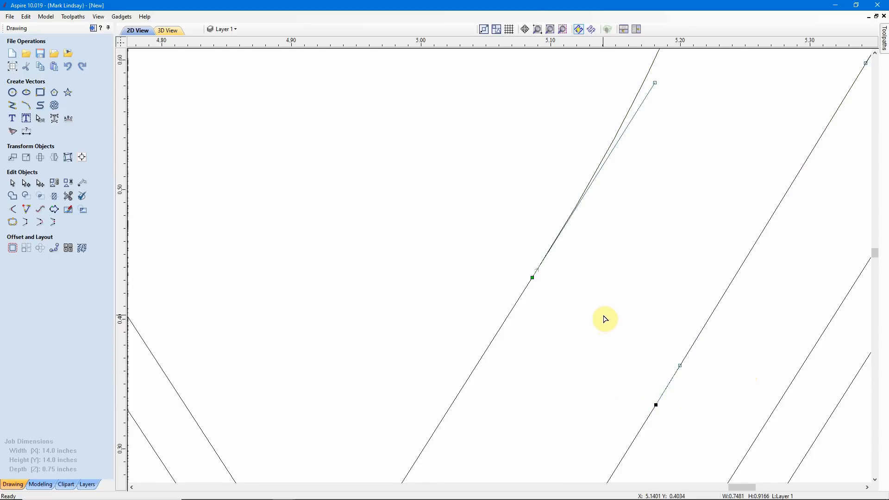
pyautogui.scroll(-8, 605, 319)
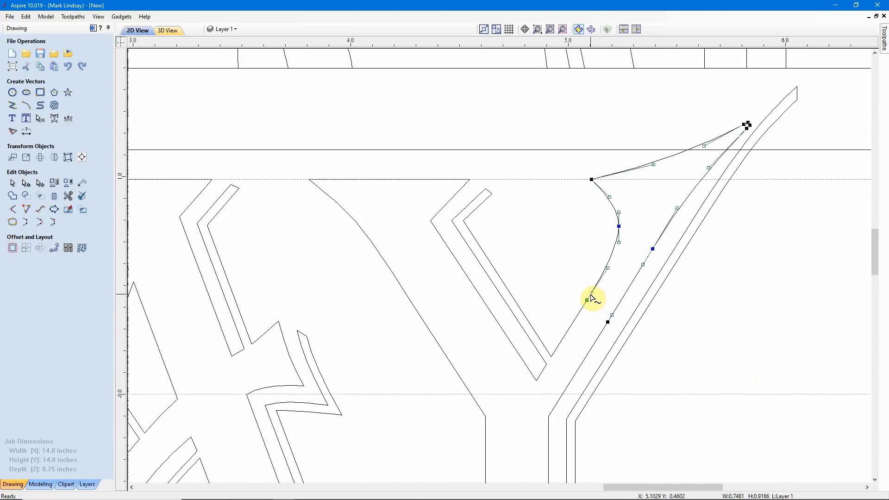
pyautogui.press('n')
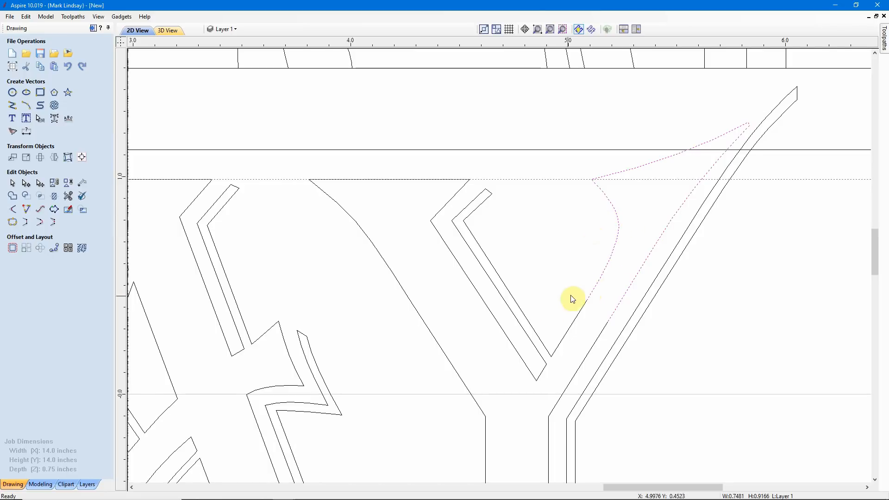
# Step: Join the arm tip and the stem into one closed outline with a 0.04 inch tolerance, and hide the guide lines
pyautogui.keyDown('shift'); pyautogui.click(506, 347); pyautogui.keyUp('shift')
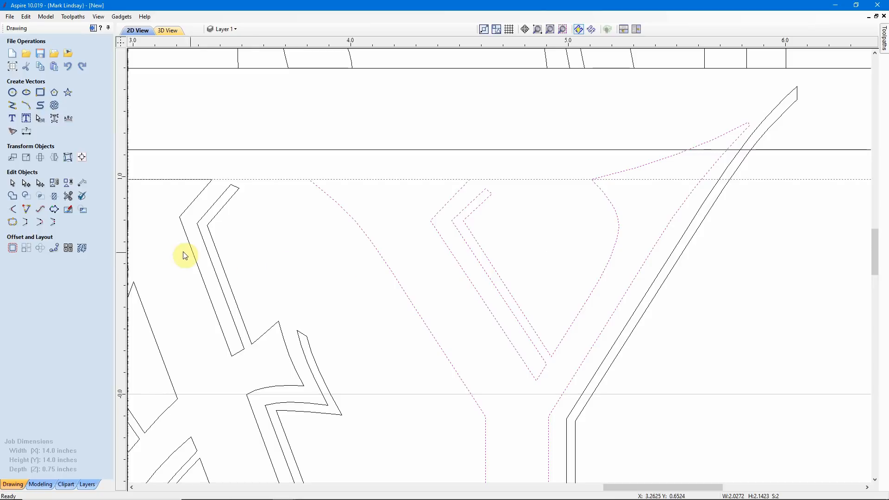
pyautogui.click(12, 223)
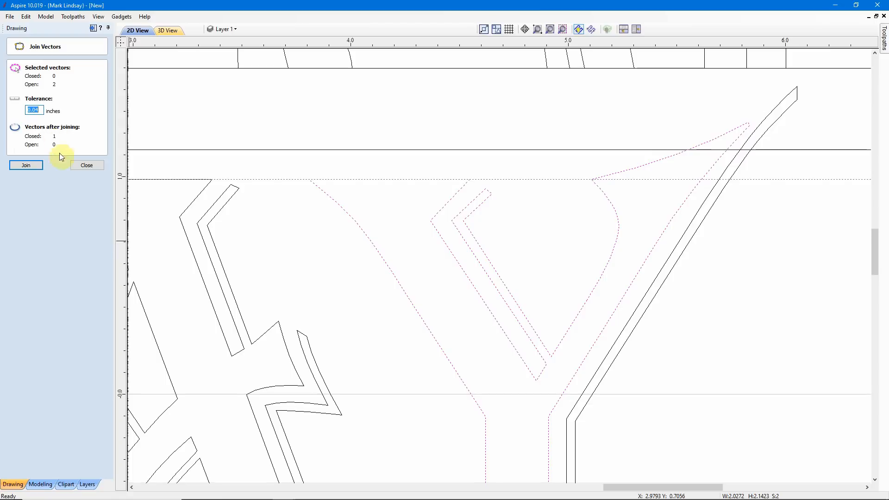
pyautogui.click(35, 166)
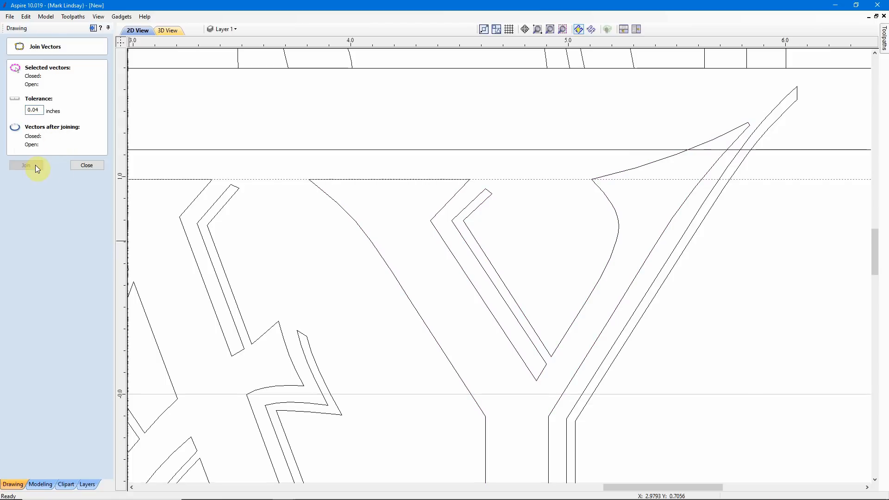
pyautogui.click(87, 166)
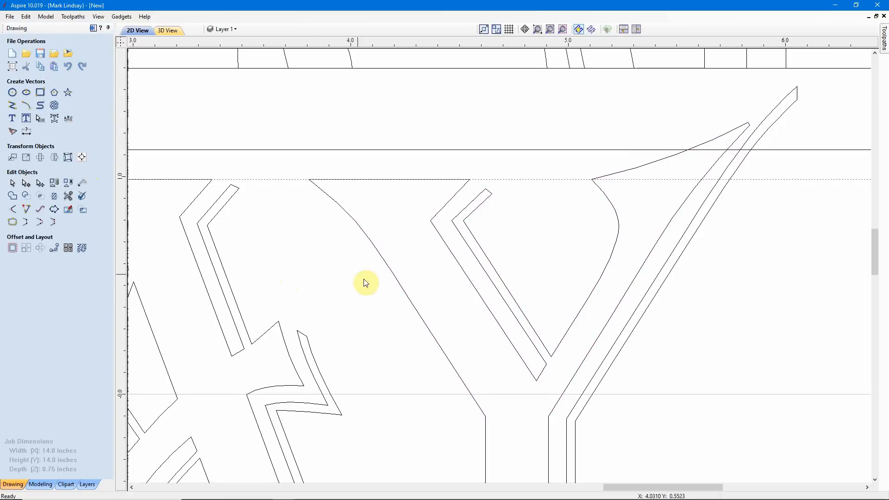
pyautogui.click(483, 303)
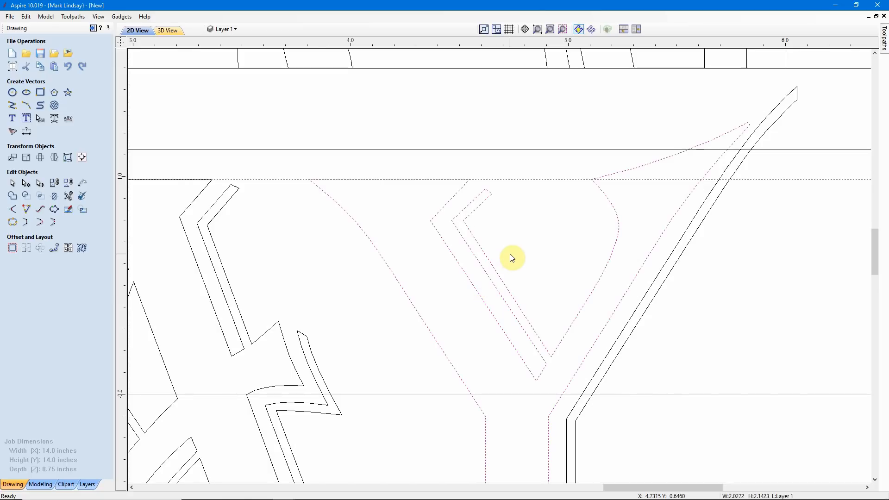
pyautogui.scroll(-3, 511, 255)
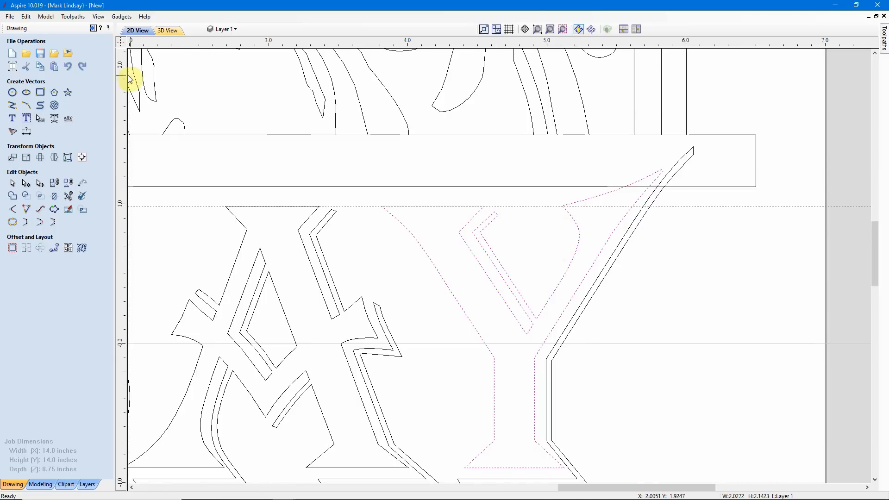
pyautogui.click(121, 43)
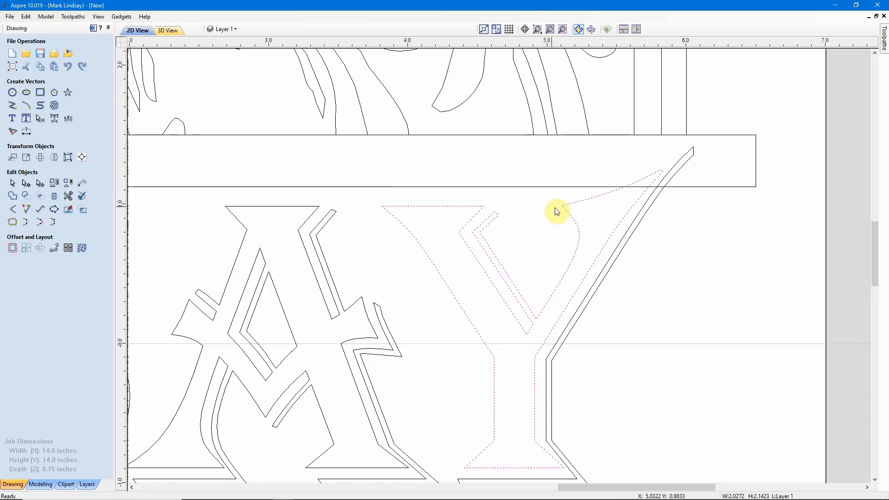
# Step: Open the last letter's thin shadow outline for node editing and insert a point on each edge of its long diagonal
pyautogui.click(641, 227)
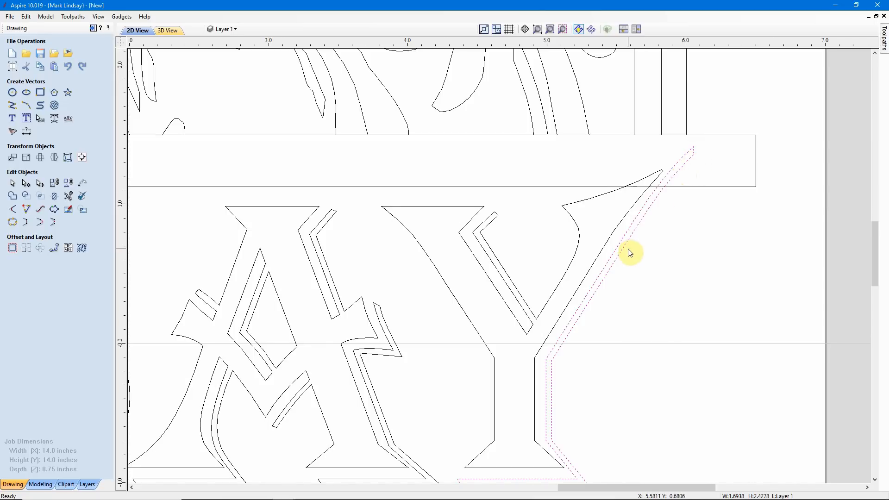
pyautogui.doubleClick(582, 305)
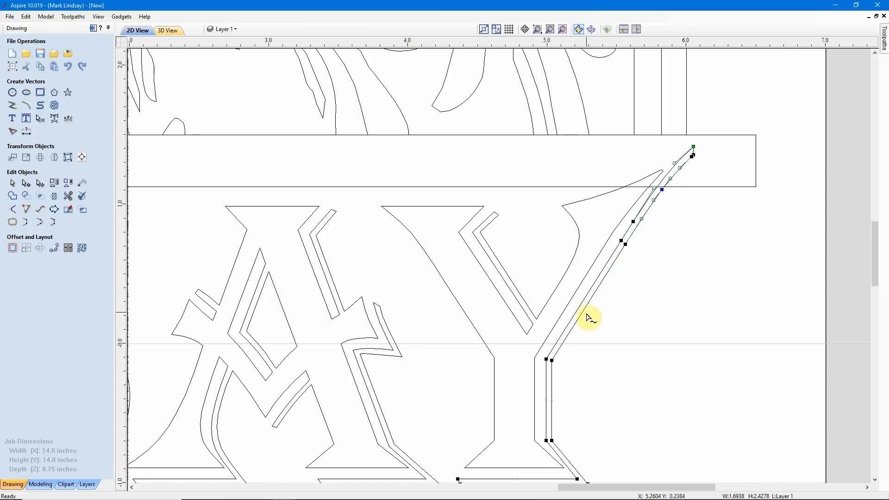
pyautogui.scroll(3, 587, 317)
pyautogui.scroll(2, 587, 317)
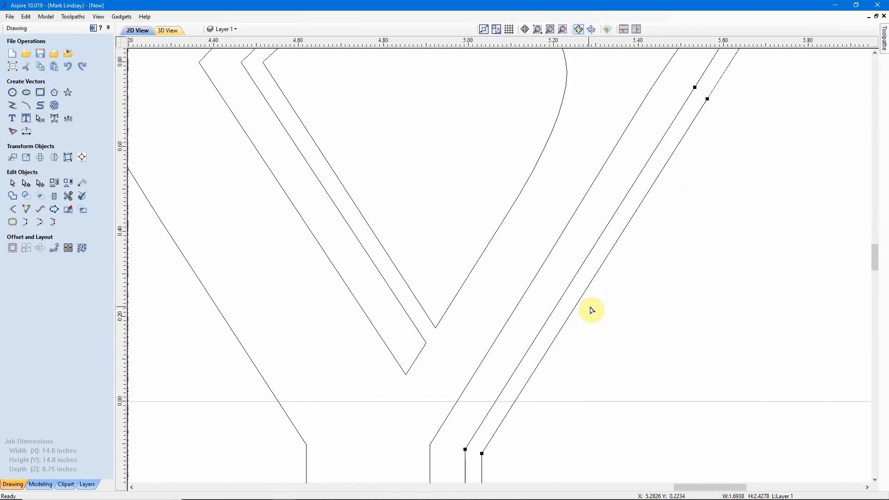
pyautogui.rightClick(580, 268)
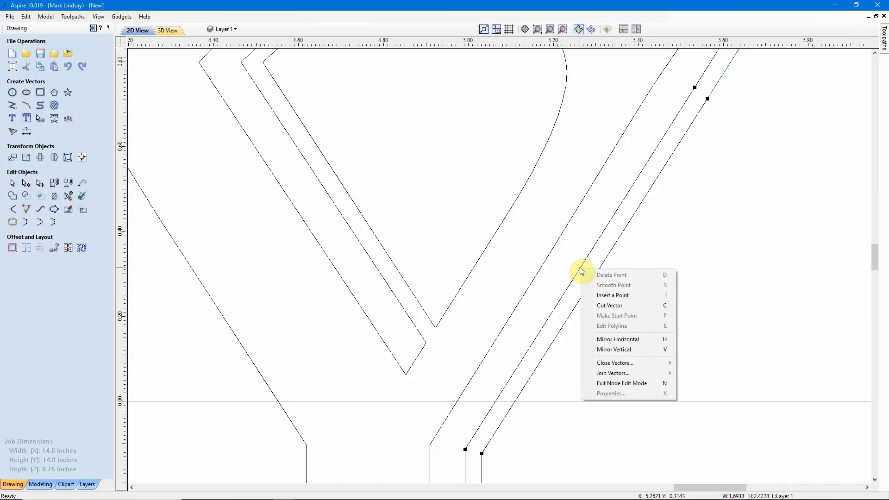
pyautogui.click(614, 295)
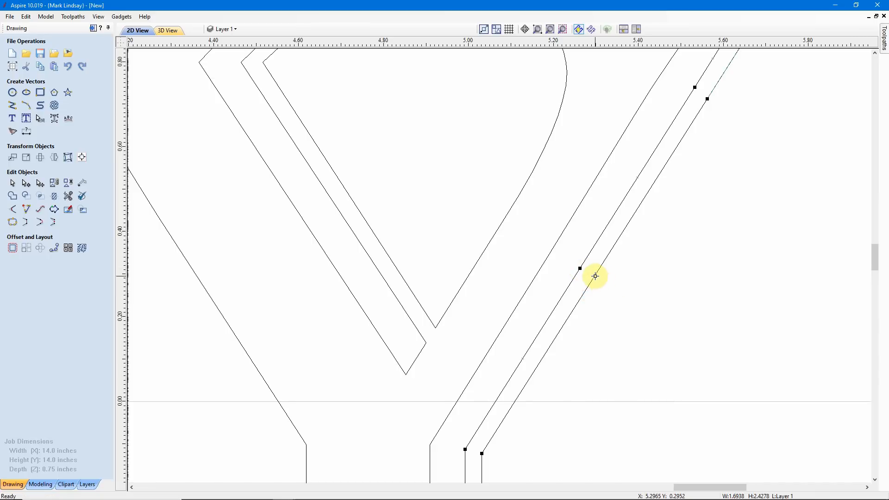
pyautogui.rightClick(595, 276)
pyautogui.click(629, 304)
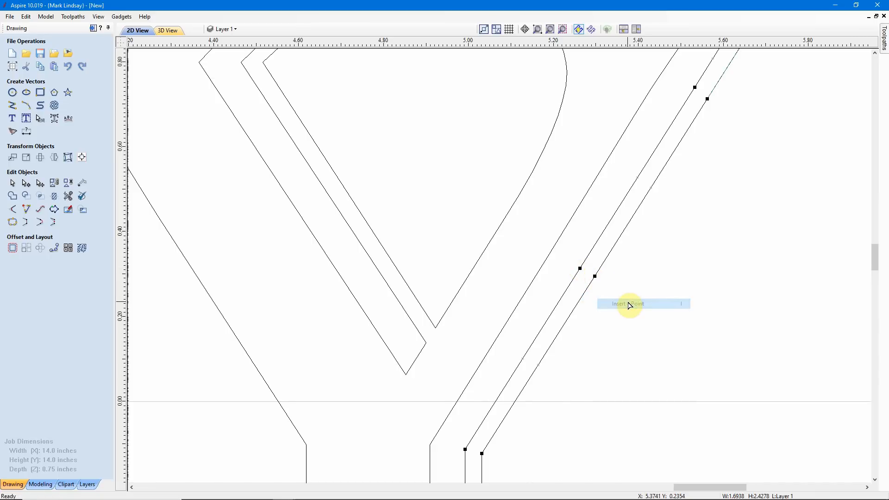
# Step: Delete the spans above the two new points to detach the shadow's tip, and leave node editing with nothing selected
pyautogui.rightClick(617, 244)
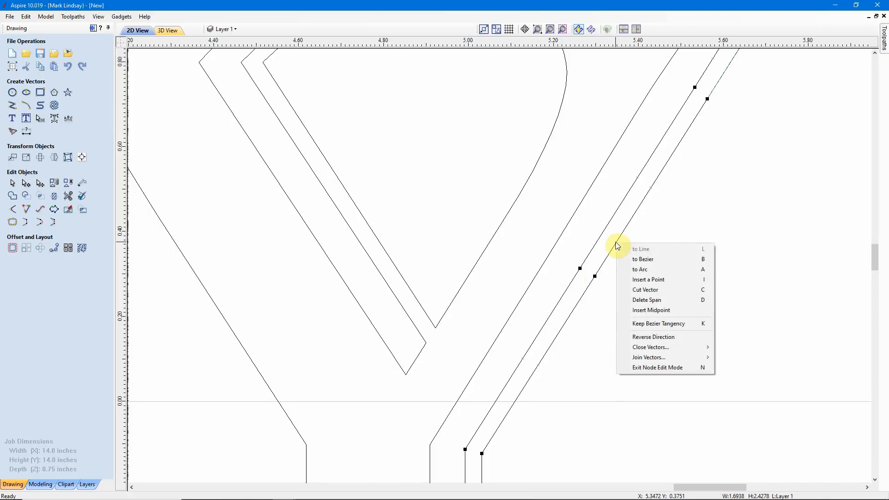
pyautogui.click(634, 300)
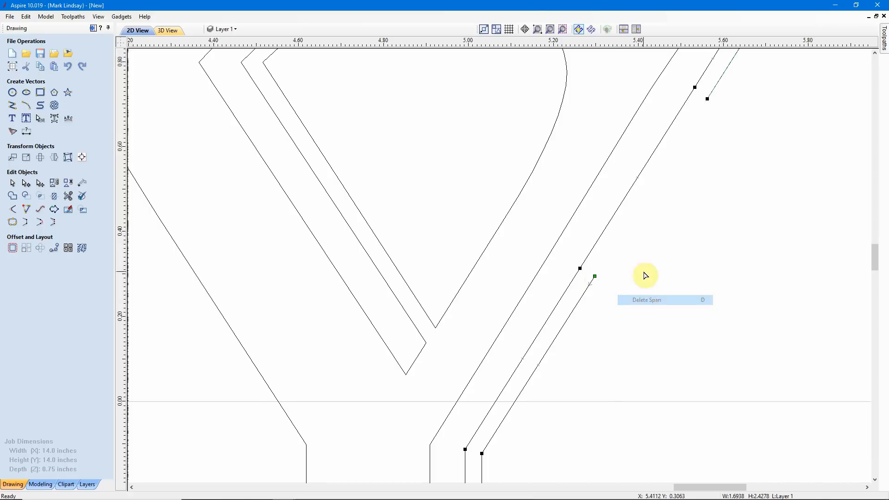
pyautogui.rightClick(609, 230)
pyautogui.click(648, 284)
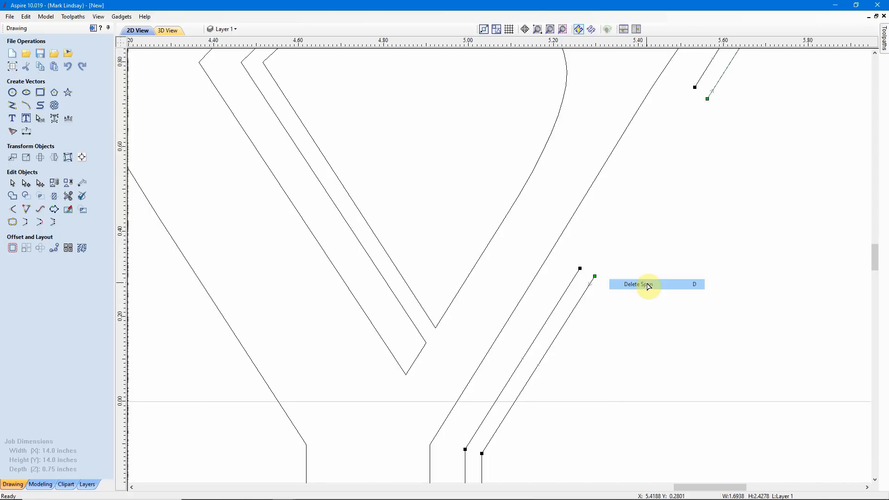
pyautogui.click(671, 238)
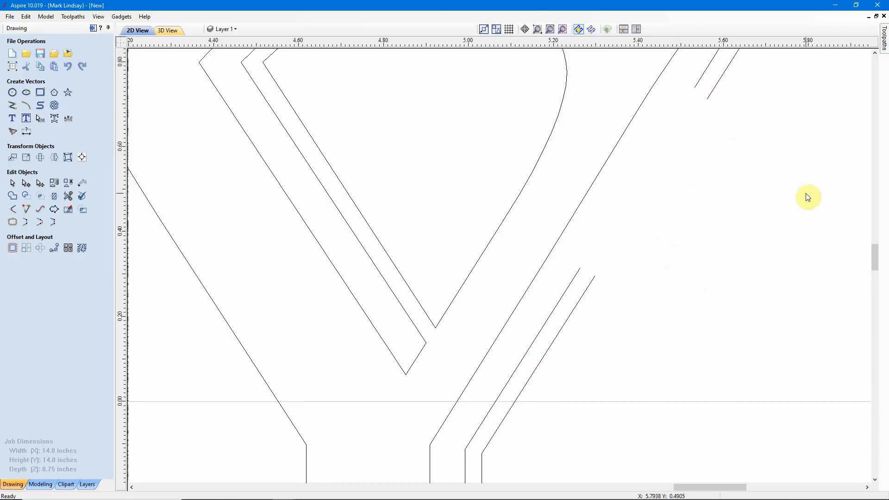
# Step: Select the detached shadow tip and move it down along the diagonal, alongside the reshaped arm of the letter
pyautogui.moveTo(734, 78); pyautogui.dragTo(673, 122)
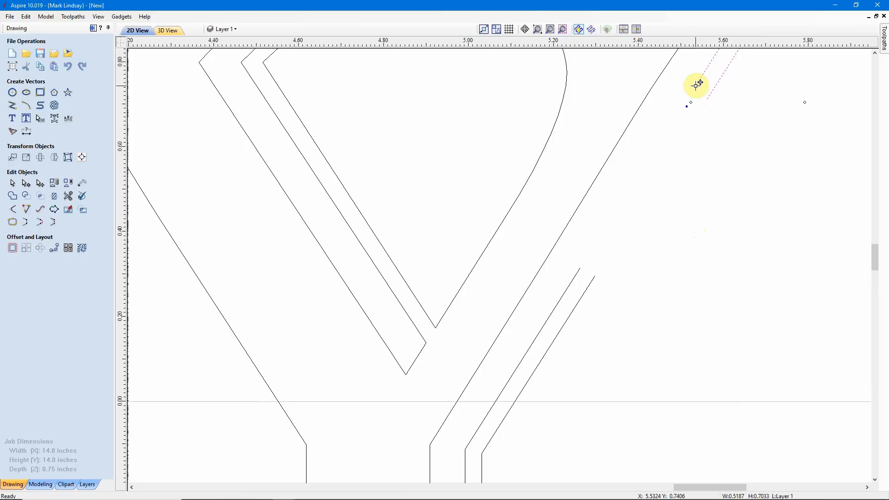
pyautogui.moveTo(697, 85); pyautogui.dragTo(613, 216)
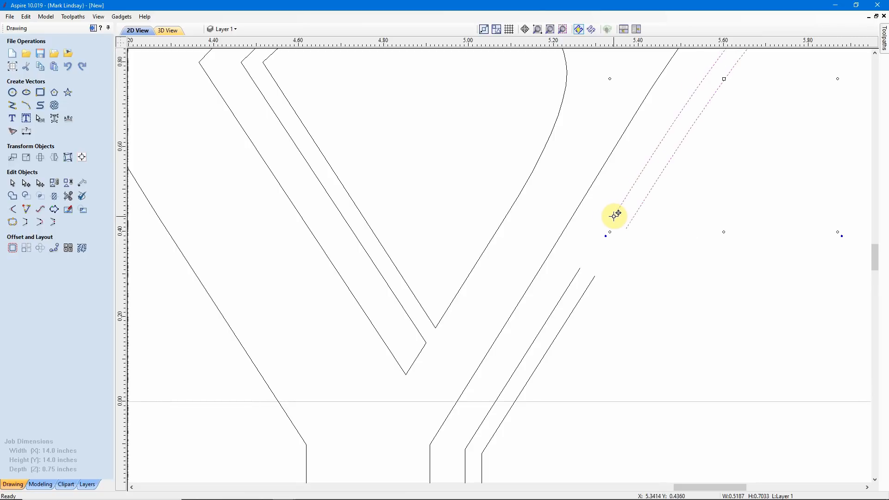
pyautogui.scroll(-4, 564, 228)
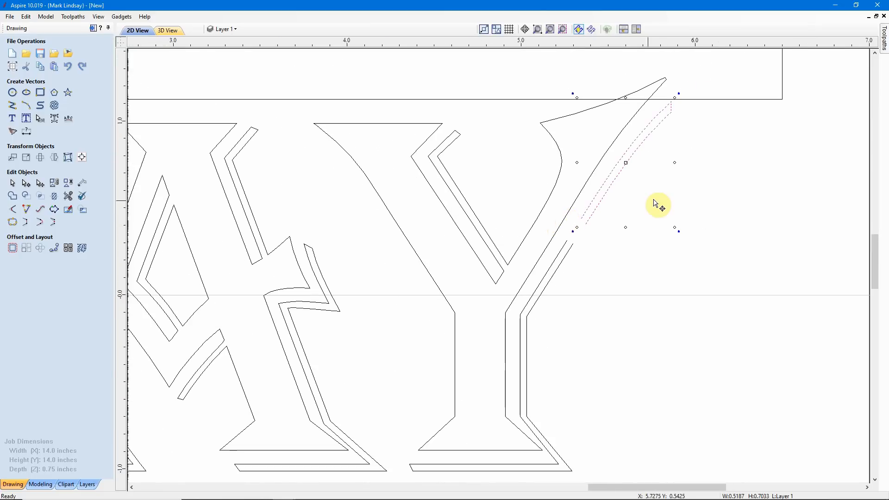
# Step: Nudge the shadow tip slightly left, and raise it in small increments until its top corner meets the bar's lower edge
pyautogui.scroll(2, 648, 179)
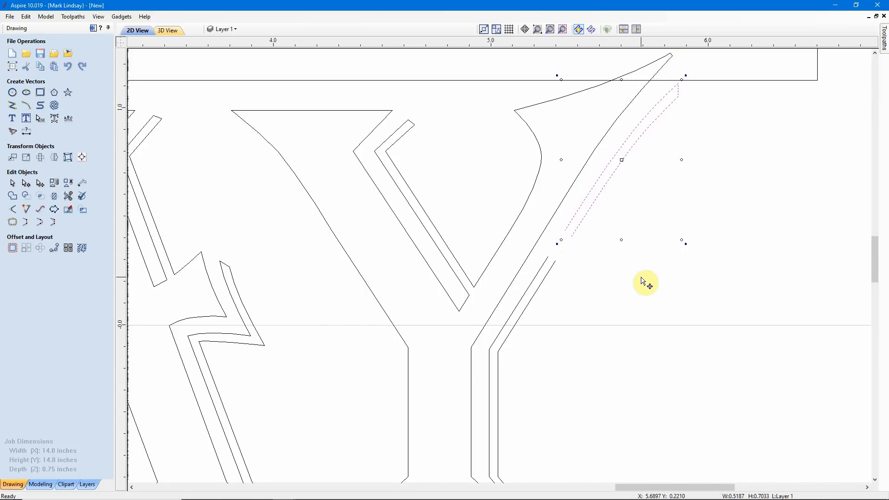
pyautogui.scroll(4, 570, 232)
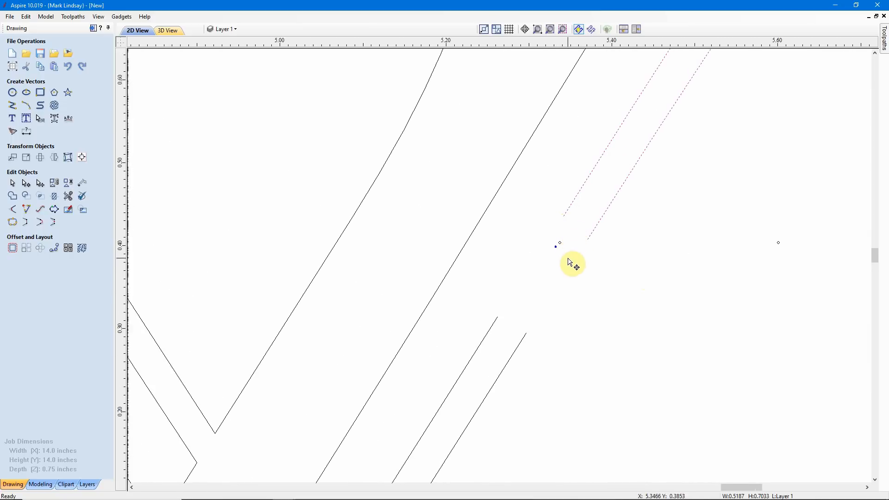
pyautogui.press('Left')
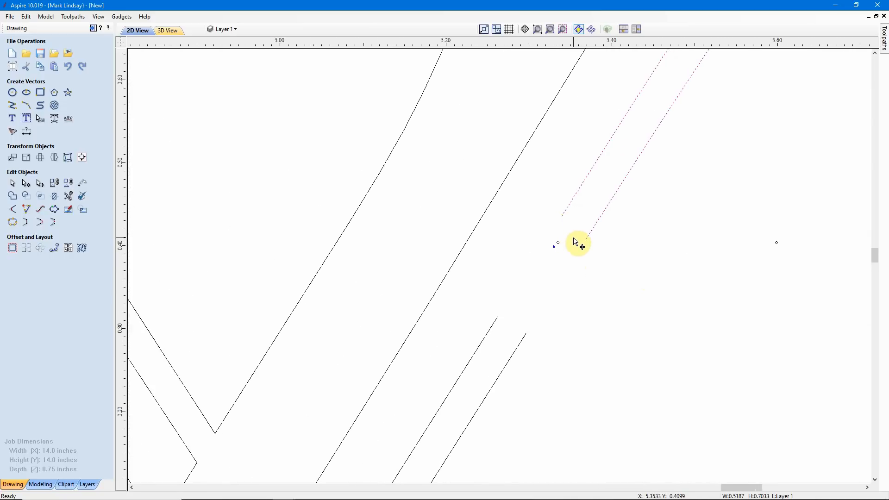
pyautogui.scroll(-1, 575, 241)
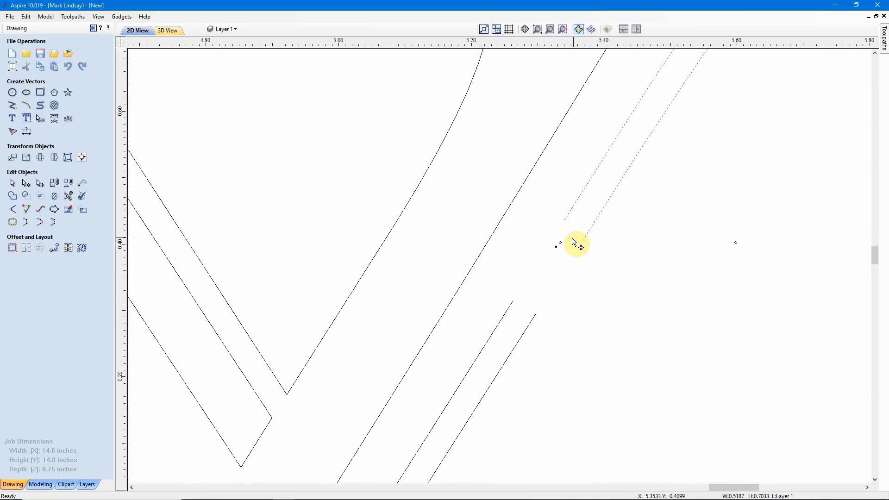
pyautogui.scroll(-3, 575, 242)
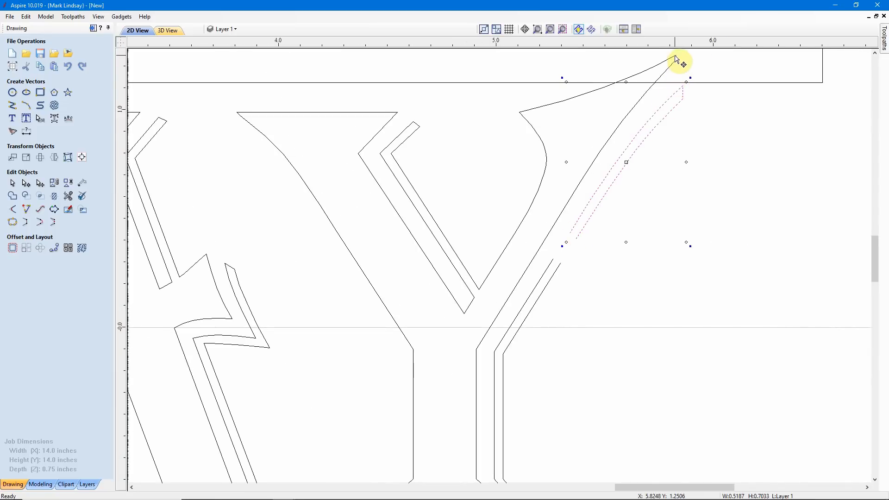
pyautogui.scroll(3, 667, 104)
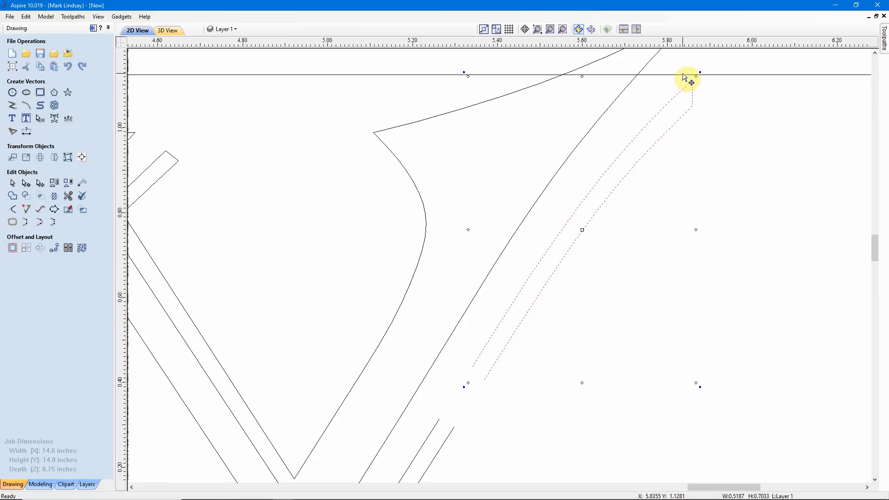
pyautogui.scroll(1, 690, 73)
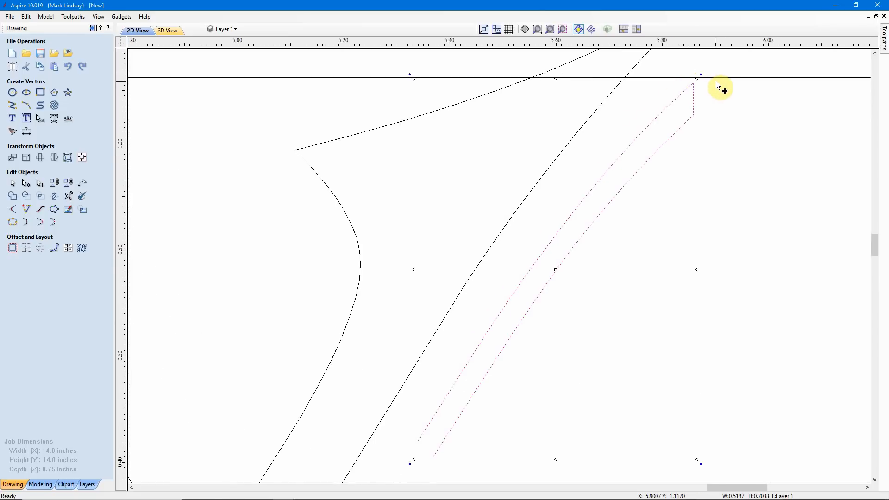
pyautogui.press('Up')
pyautogui.press('Up')
pyautogui.press('Up')
pyautogui.press('Up')
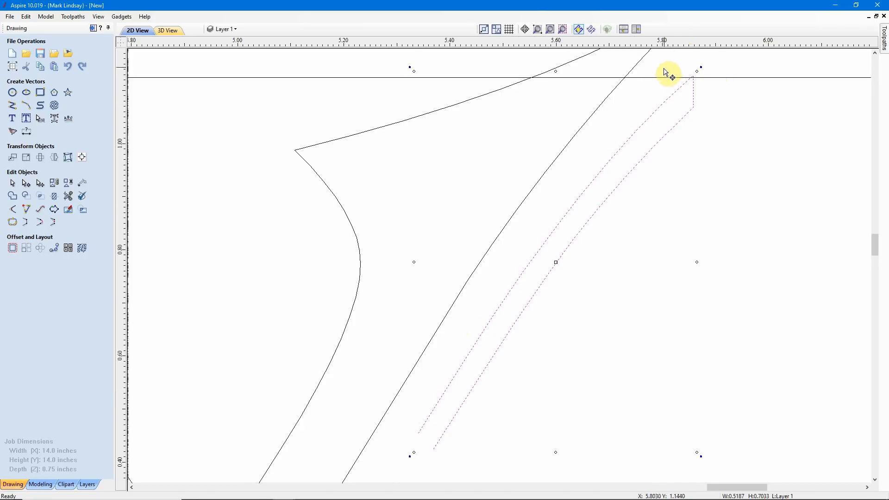
pyautogui.scroll(-3, 463, 385)
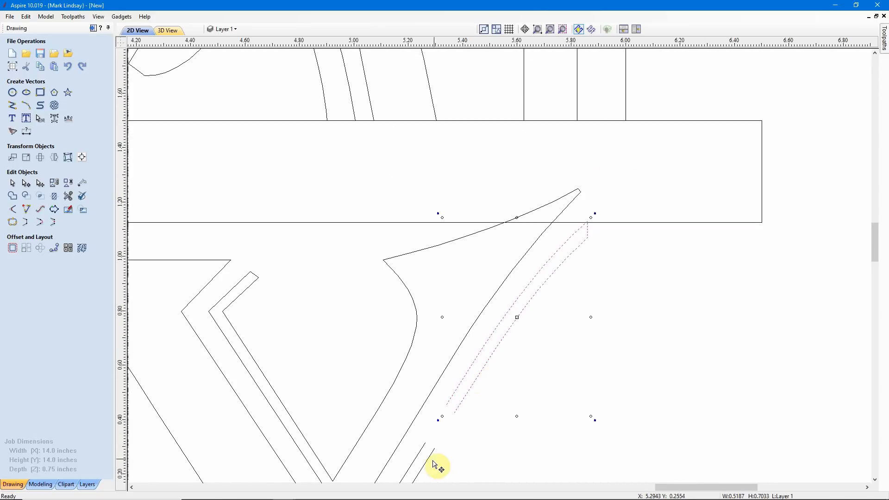
# Step: Nudge the detached shadow tip right by two small increments to line it up with the lower shadow, and deselect it
pyautogui.scroll(5, 434, 465)
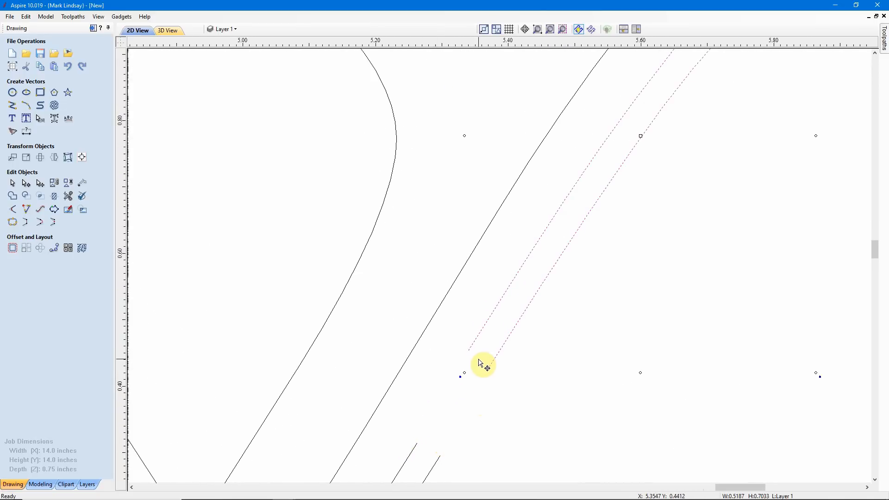
pyautogui.scroll(1, 478, 361)
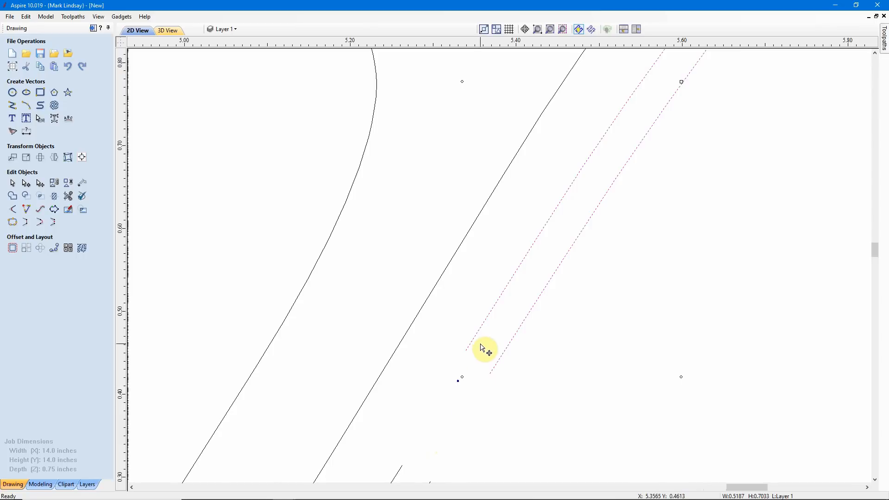
pyautogui.press('Right')
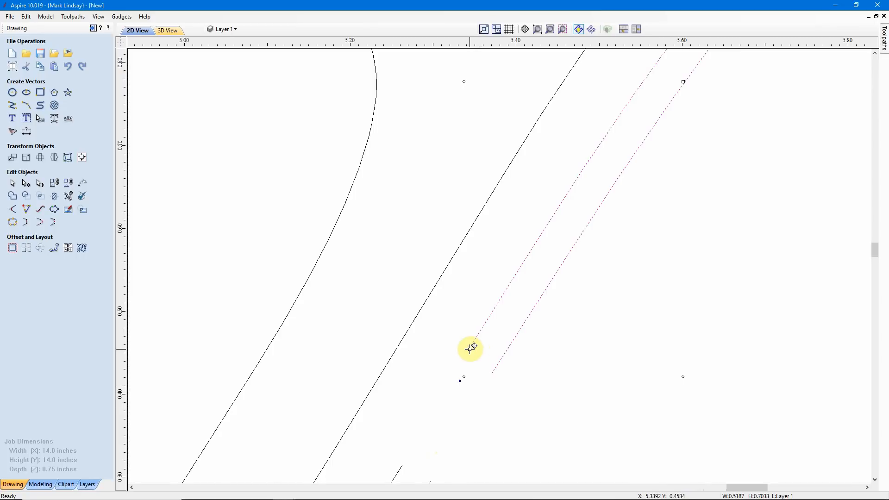
pyautogui.press('Right')
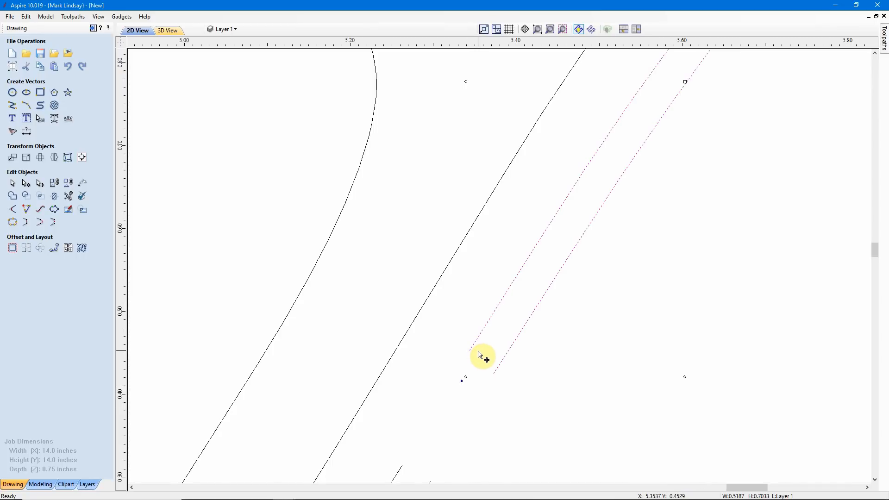
pyautogui.scroll(-2, 482, 356)
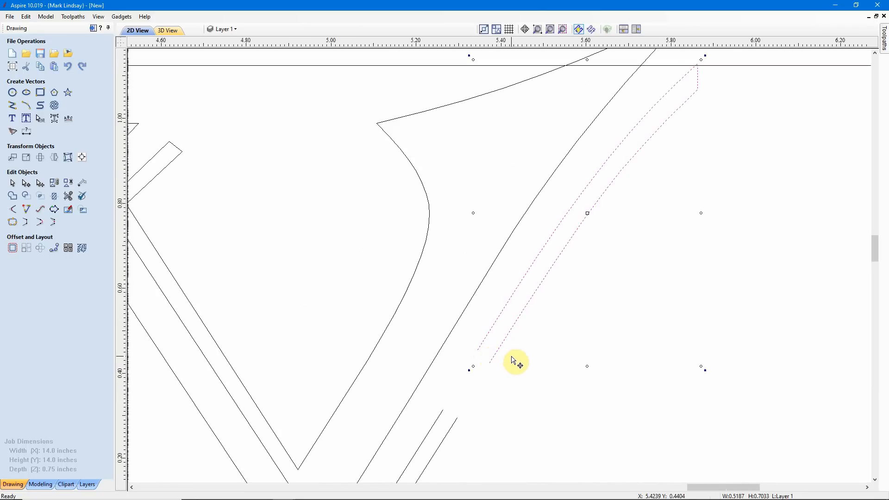
pyautogui.scroll(-3, 514, 361)
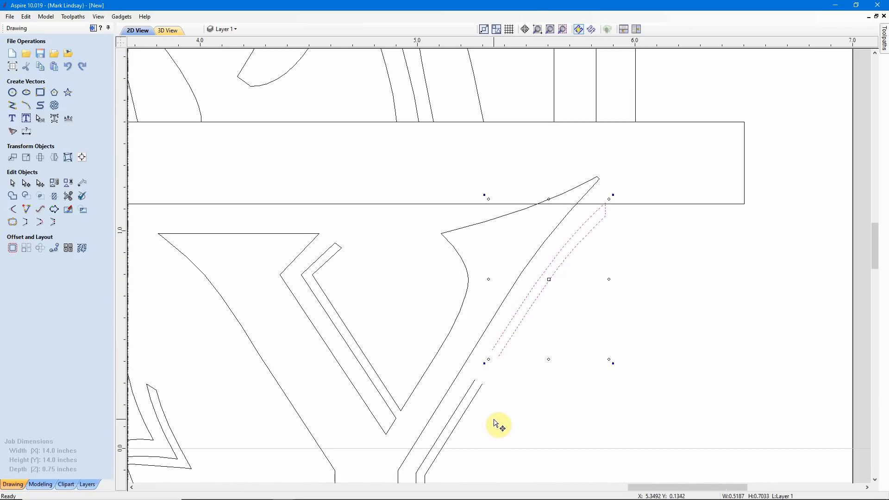
pyautogui.scroll(2, 526, 380)
pyautogui.click(607, 398)
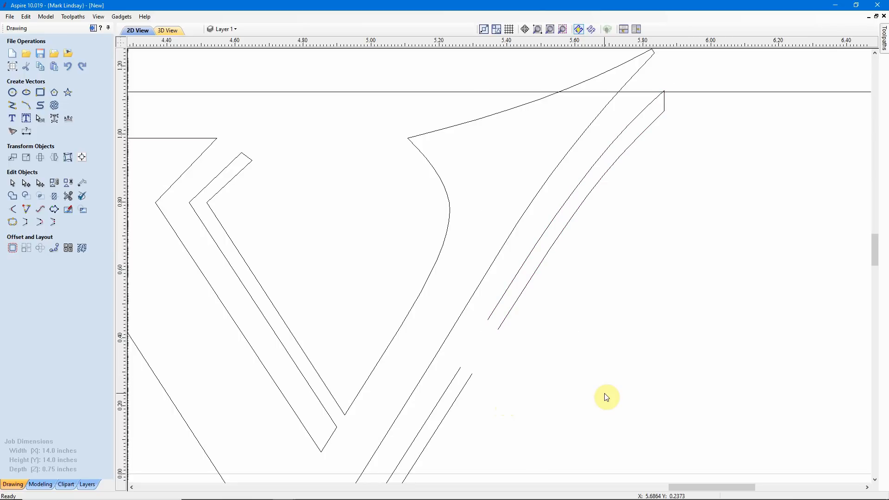
# Step: Node-edit the shadow tip, snap its two open lower ends onto the matching ends of the lower shadow, and leave it deselected
pyautogui.click(462, 335)
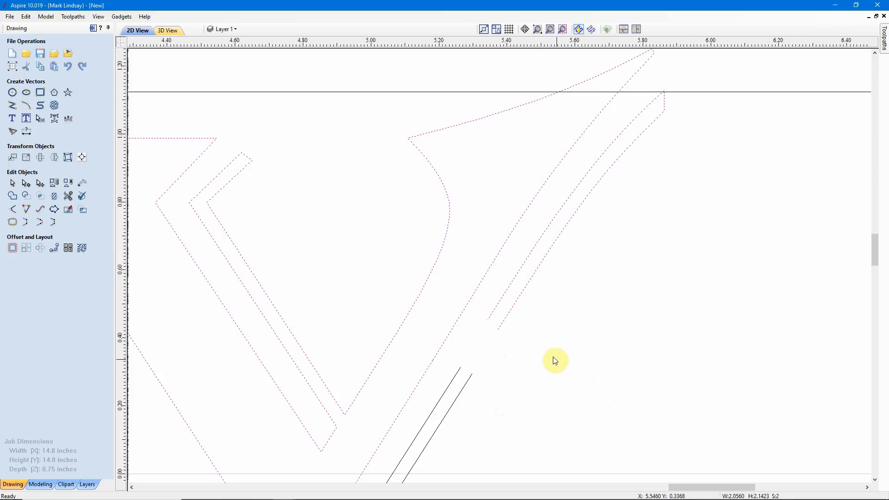
pyautogui.click(533, 310)
pyautogui.click(504, 330)
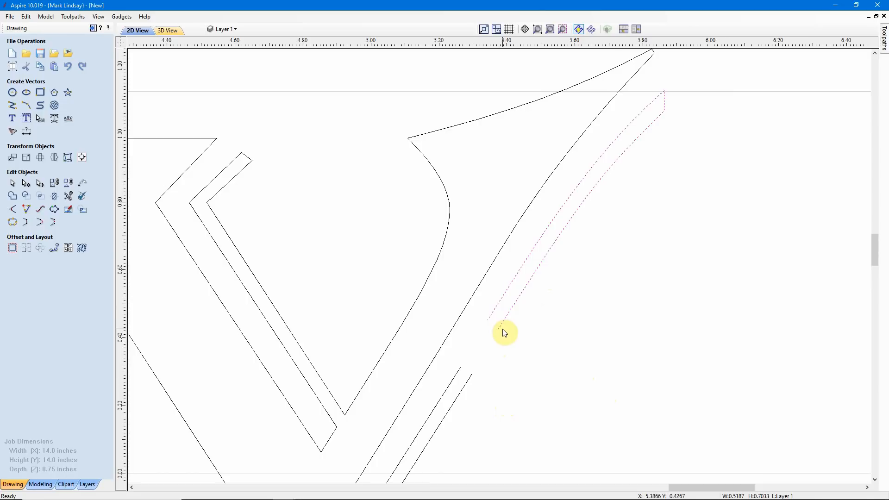
pyautogui.press('n')
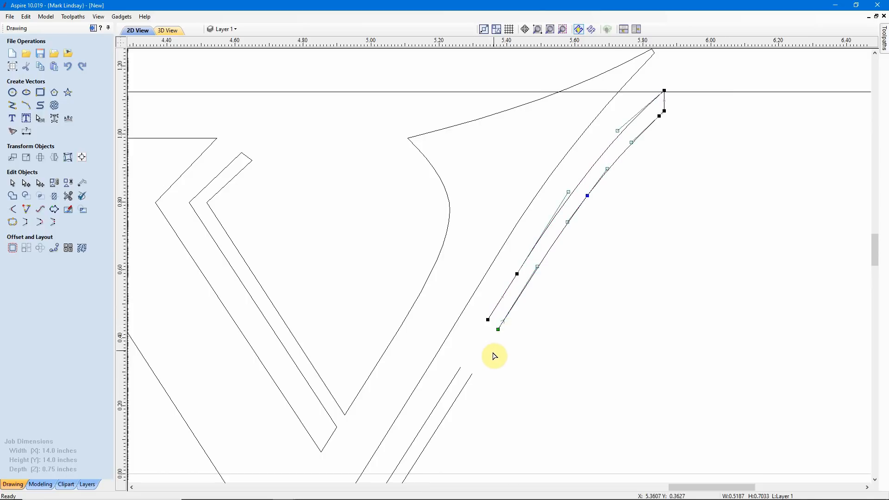
pyautogui.scroll(2, 475, 348)
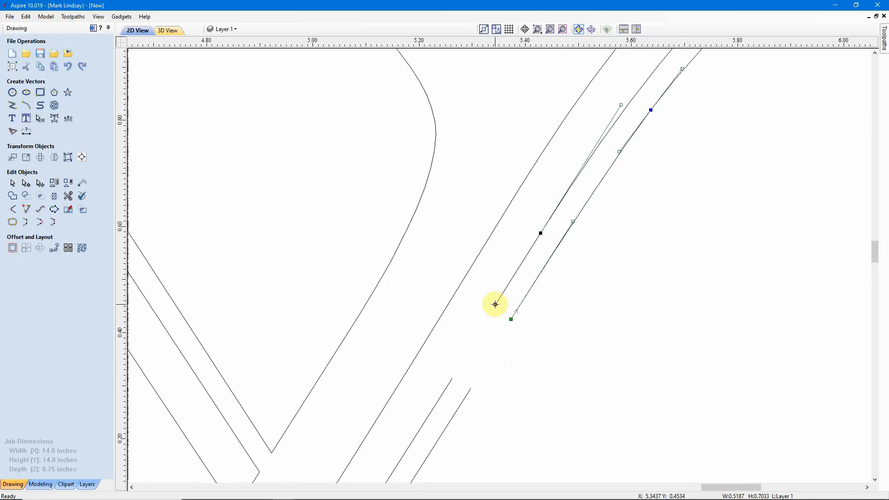
pyautogui.moveTo(495, 304); pyautogui.dragTo(451, 380)
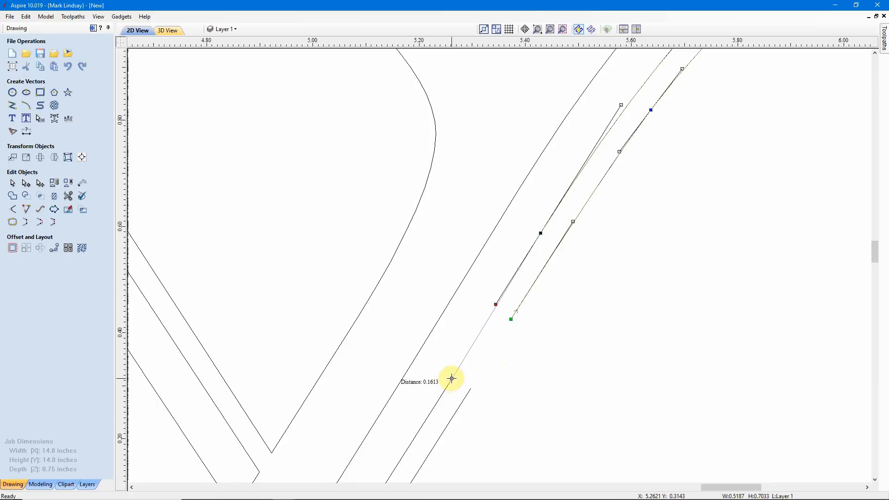
pyautogui.moveTo(451, 379); pyautogui.dragTo(471, 389)
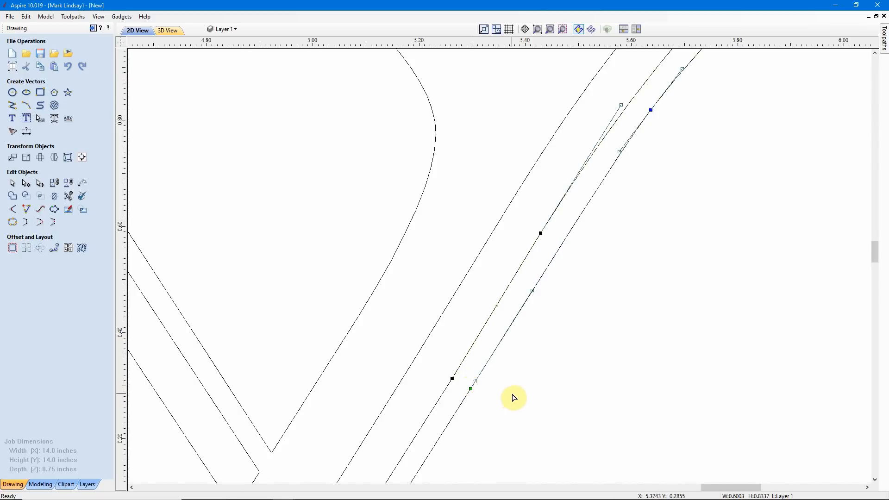
pyautogui.press('n')
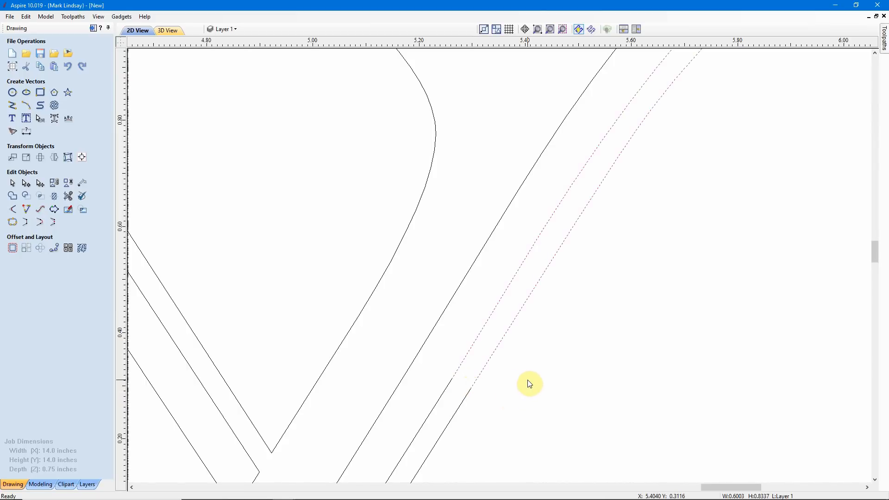
pyautogui.scroll(-3, 529, 384)
pyautogui.click(538, 412)
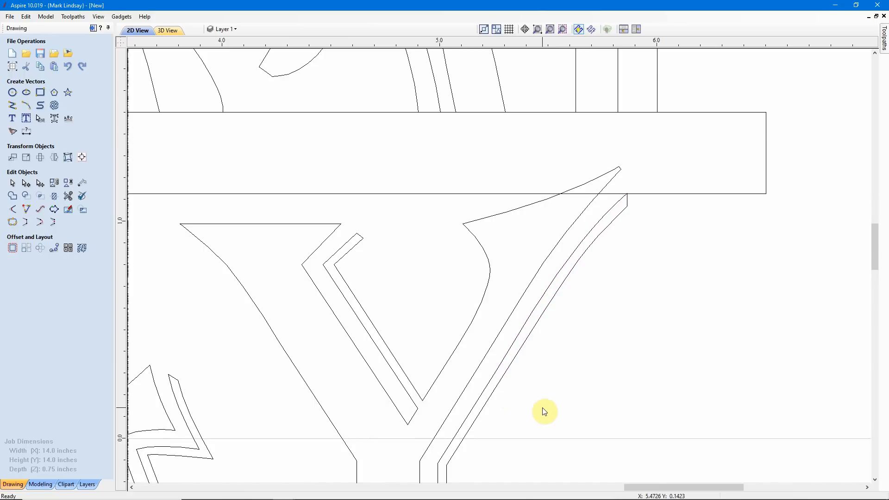
# Step: Select the two open shadow pieces of the last letter and join them into one closed vector with a 0.04 inch tolerance
pyautogui.moveTo(531, 367); pyautogui.dragTo(490, 410)
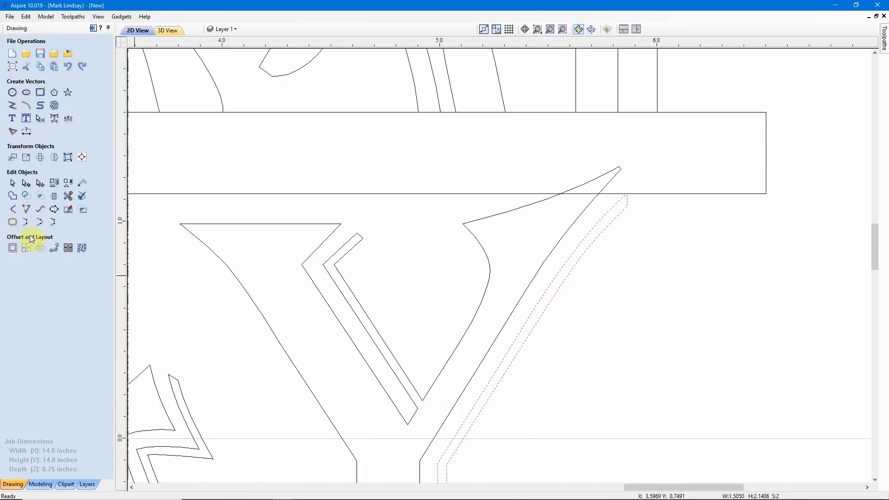
pyautogui.click(13, 223)
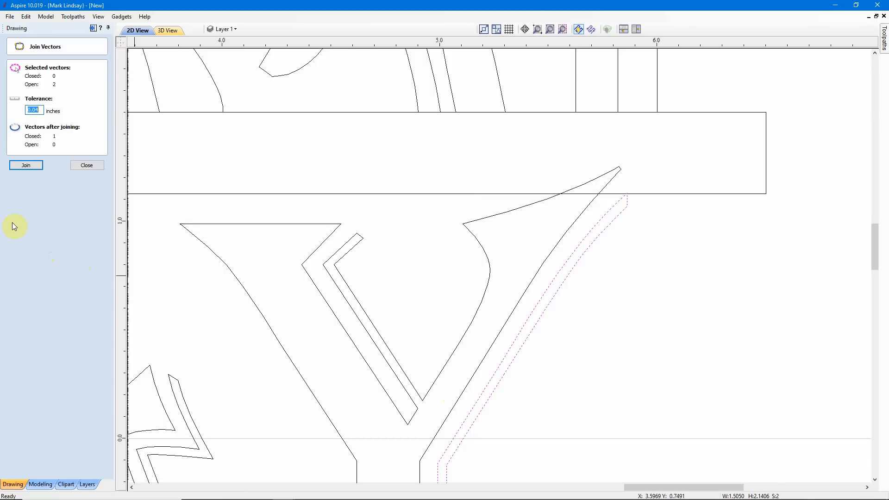
pyautogui.click(17, 166)
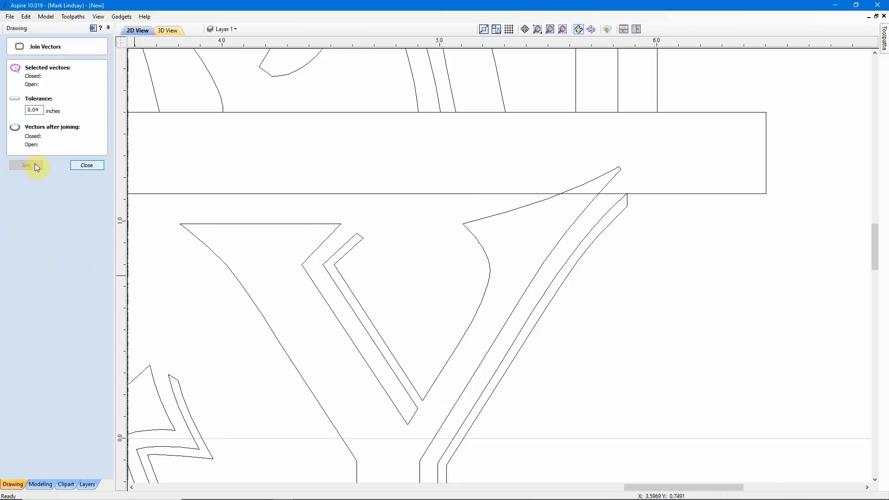
pyautogui.click(101, 167)
# Step: Check the last letter by selecting its outline and rejoined shadow, and clear the selection
pyautogui.scroll(-3, 568, 290)
pyautogui.moveTo(574, 309); pyautogui.dragTo(504, 365)
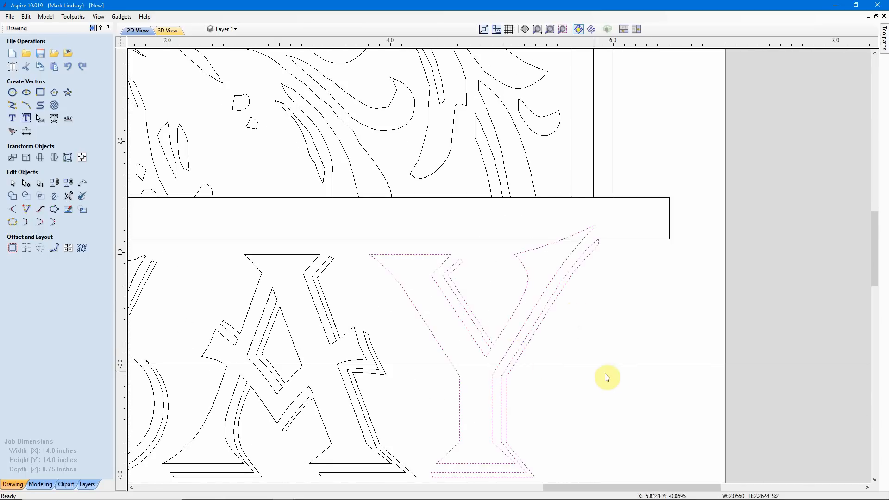
pyautogui.click(607, 323)
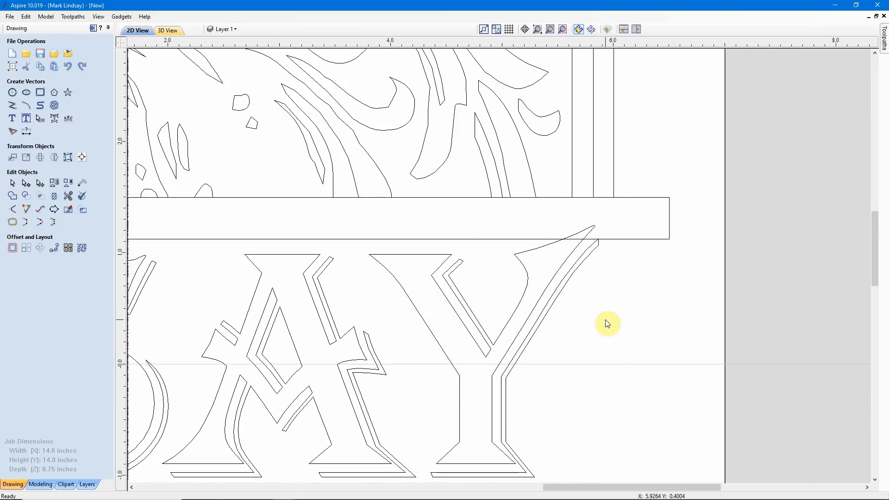
pyautogui.click(556, 304)
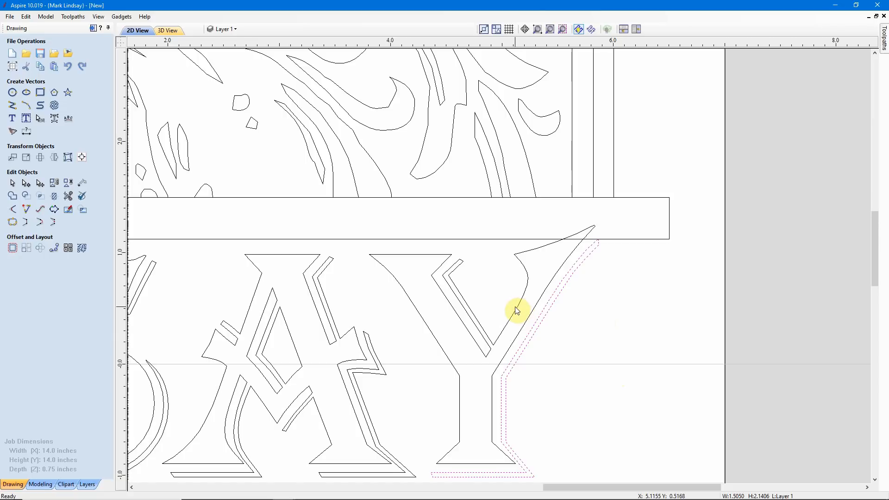
pyautogui.keyDown('shift'); pyautogui.click(517, 310); pyautogui.keyUp('shift')
pyautogui.click(589, 332)
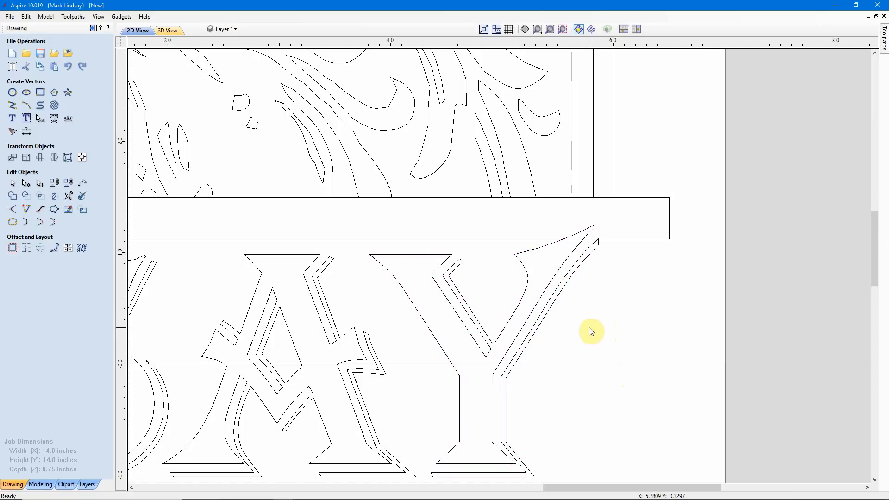
# Step: Select all letters and shadows of the family name and group them
pyautogui.scroll(-2, 593, 330)
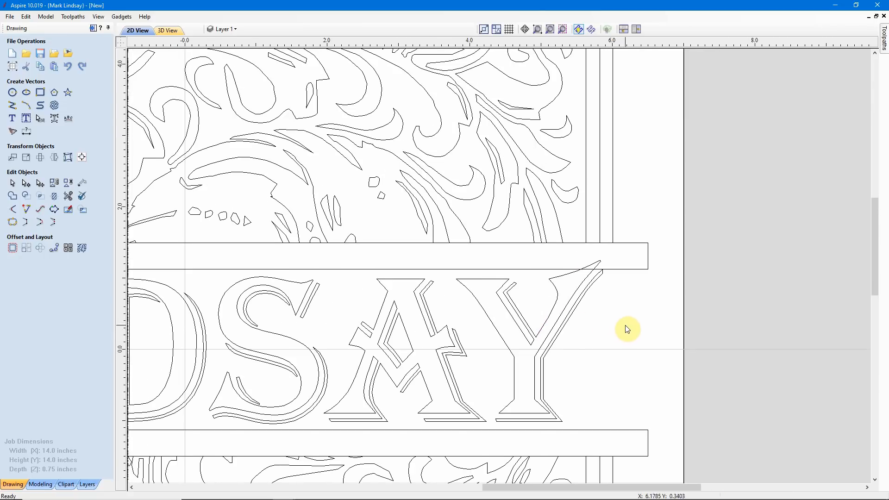
pyautogui.scroll(-3, 627, 329)
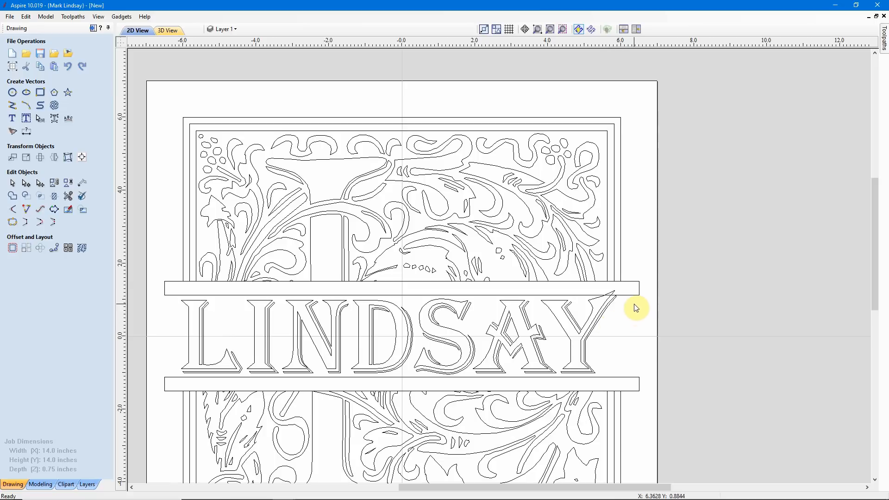
pyautogui.moveTo(634, 304); pyautogui.dragTo(171, 369)
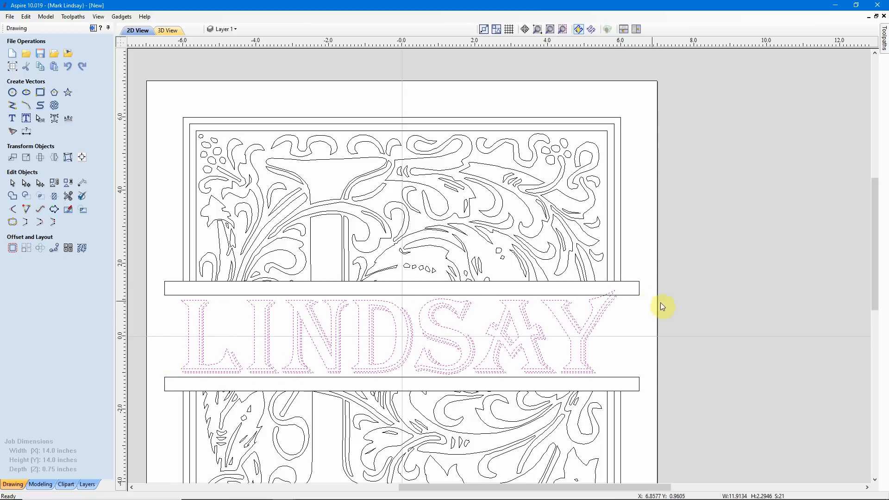
pyautogui.click(56, 184)
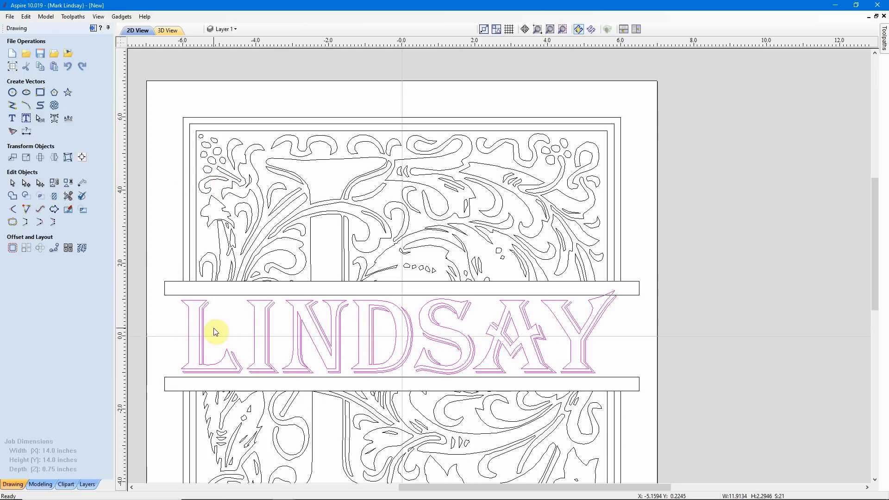
# Step: Resize the grouped name to about 12.40 inches wide and 1.99 inches high, centered on the job's vertical centerline
pyautogui.click(458, 333)
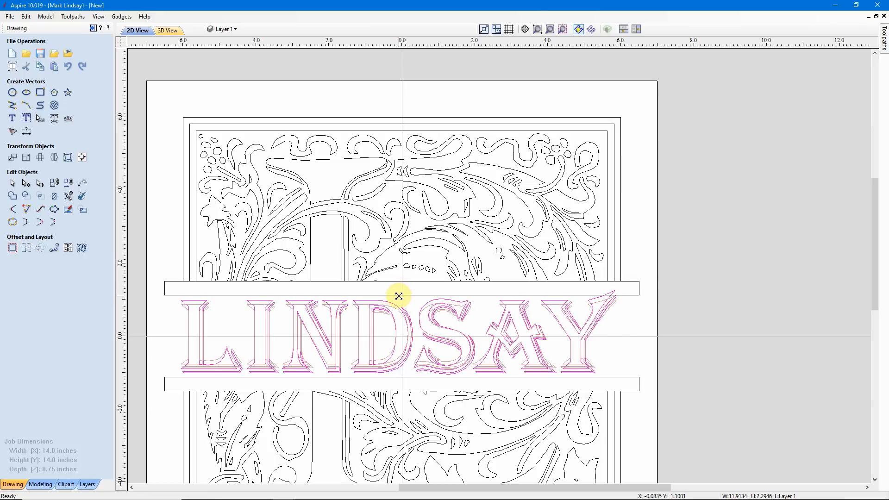
pyautogui.moveTo(399, 296); pyautogui.dragTo(403, 298)
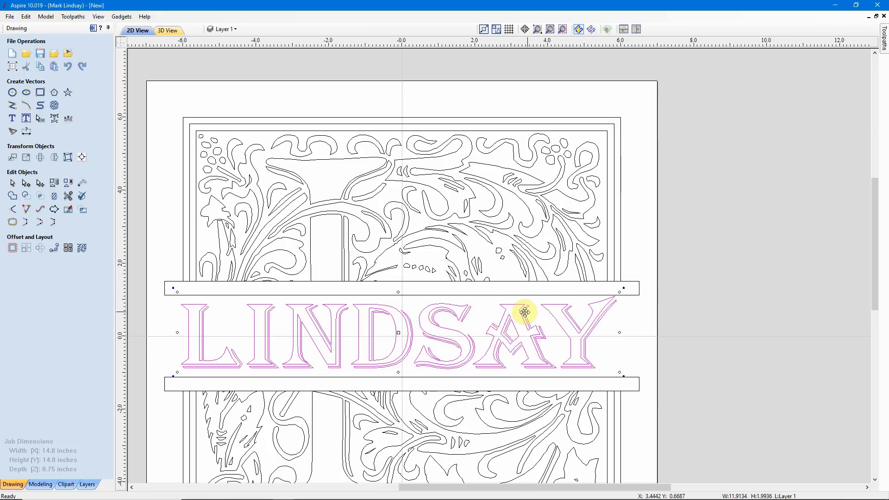
pyautogui.moveTo(398, 333); pyautogui.dragTo(403, 336)
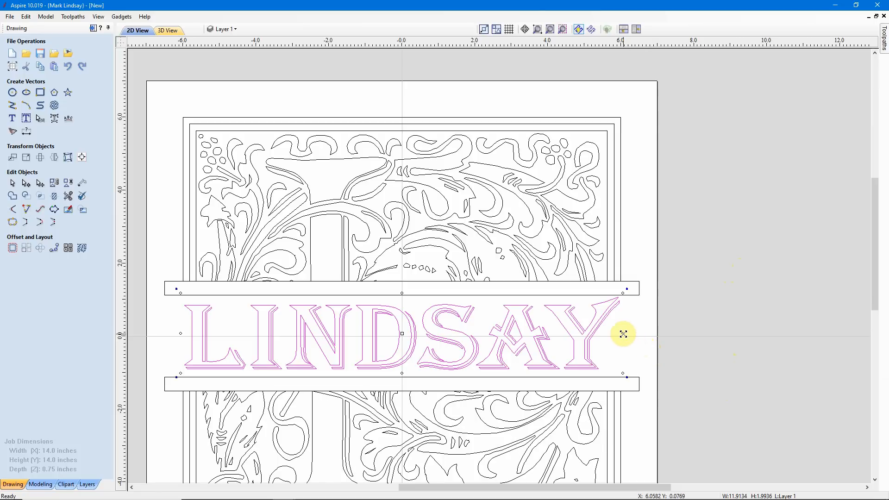
pyautogui.moveTo(624, 334); pyautogui.dragTo(629, 333)
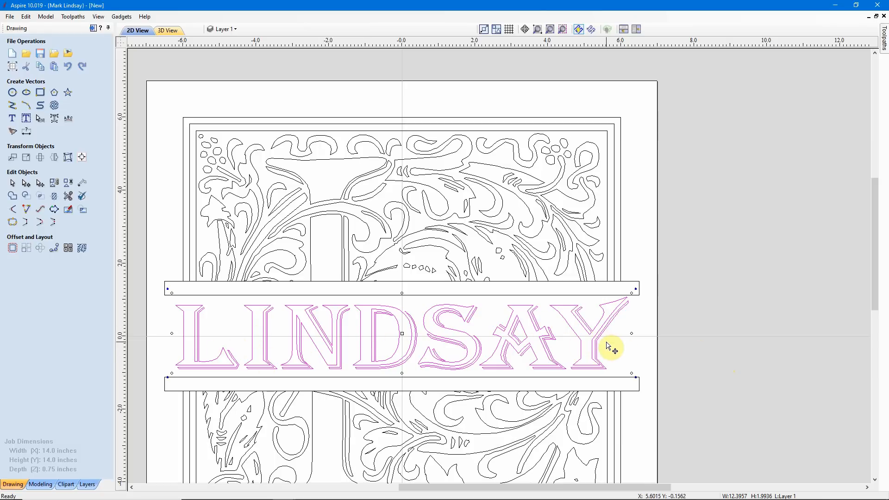
pyautogui.click(732, 273)
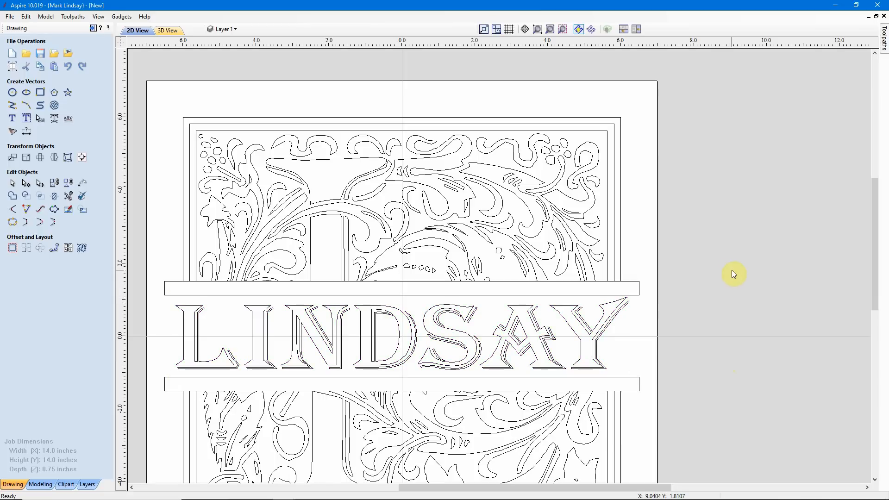
# Step: Select the split monogram together with the two horizontal bars and group them
pyautogui.click(562, 29)
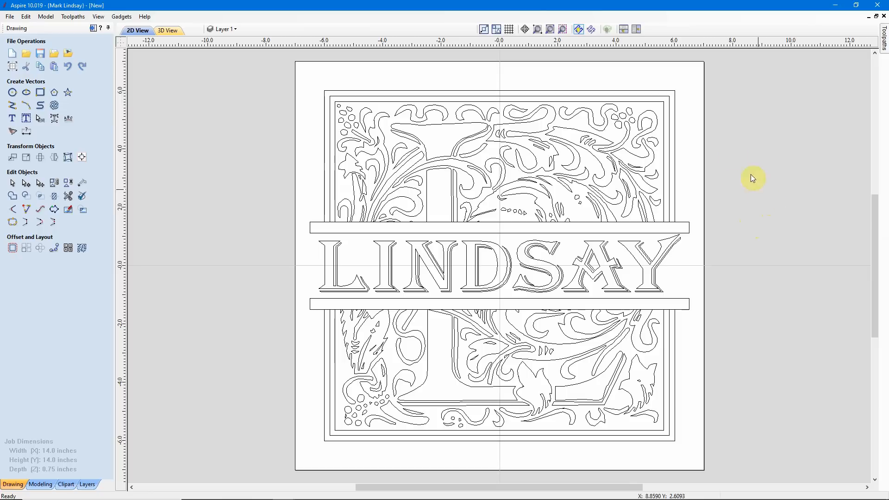
pyautogui.moveTo(688, 82); pyautogui.dragTo(671, 163)
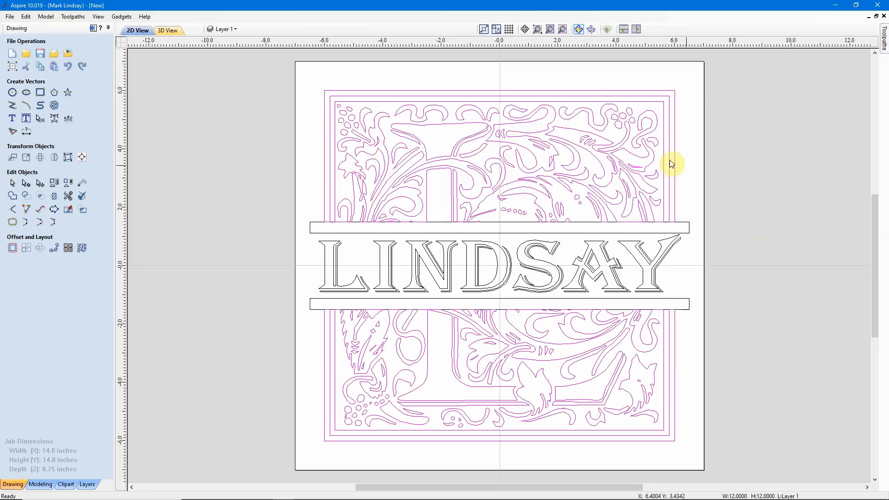
pyautogui.keyDown('shift'); pyautogui.click(313, 233); pyautogui.keyUp('shift')
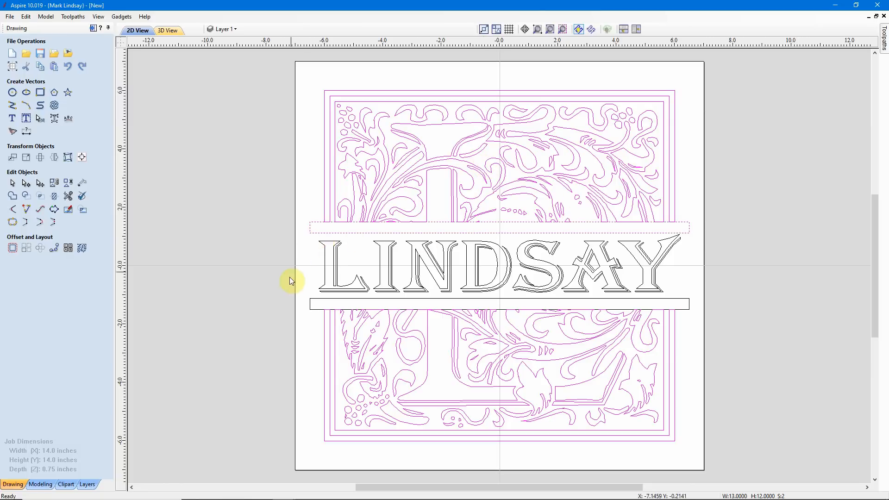
pyautogui.keyDown('shift'); pyautogui.click(311, 300); pyautogui.keyUp('shift')
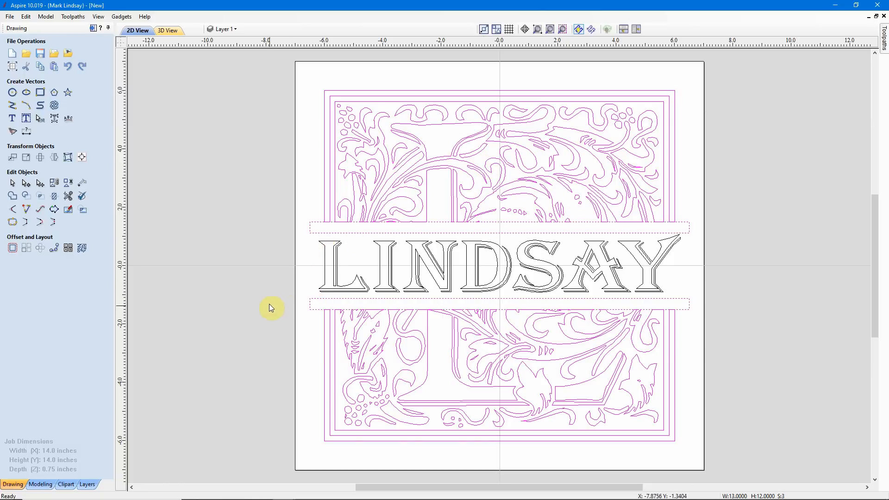
pyautogui.click(55, 184)
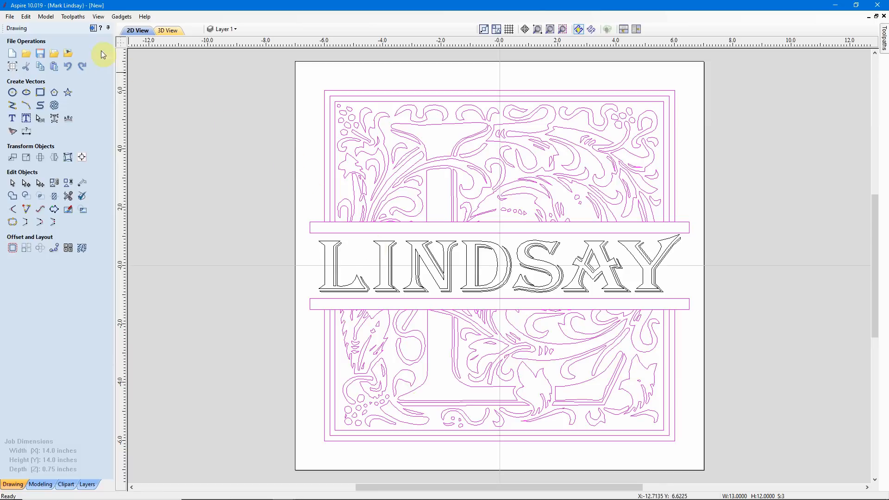
# Step: Calculate a V-carve toolpath named V-Carve Initial for the grouped monogram and bars, continuing without validating the vectors
pyautogui.click(92, 29)
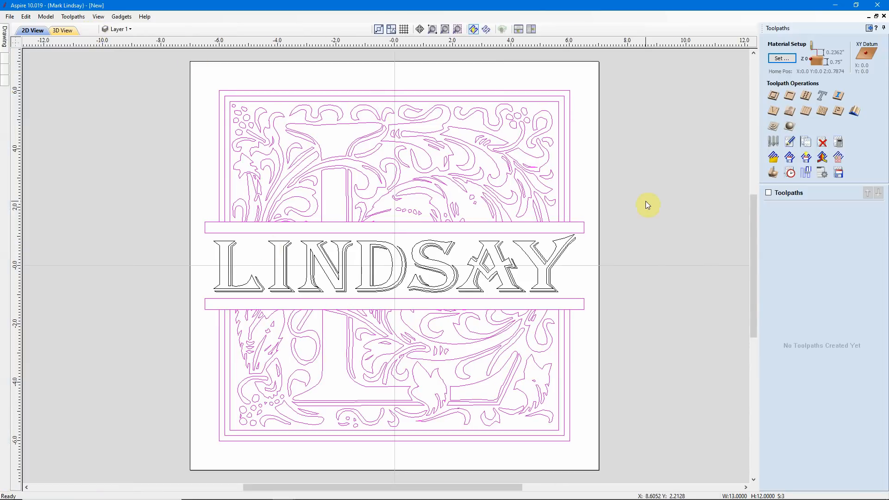
pyautogui.click(775, 112)
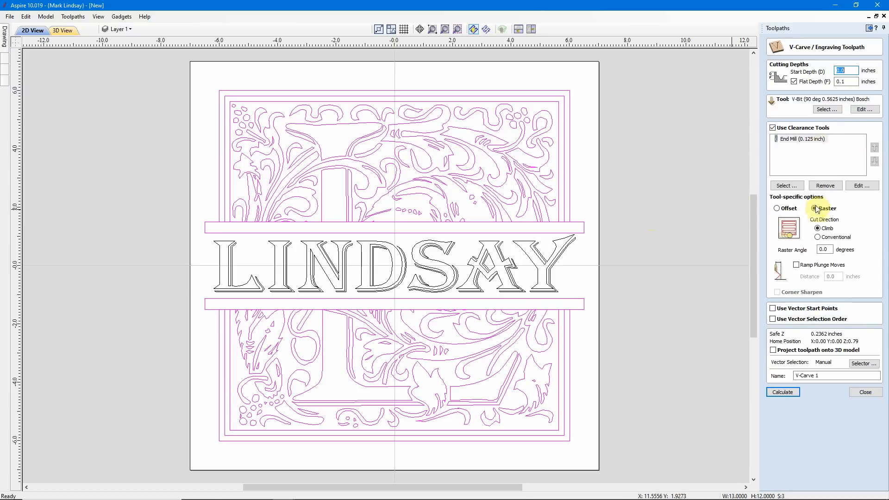
pyautogui.click(828, 376)
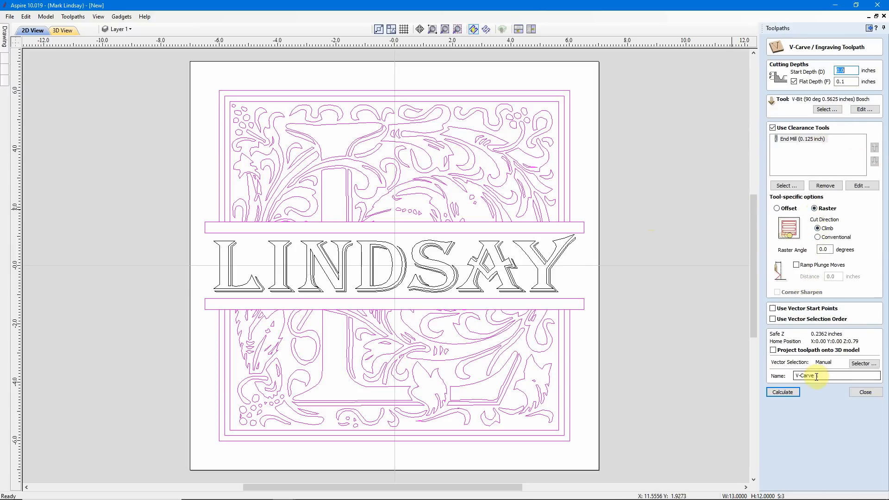
pyautogui.doubleClick(829, 377)
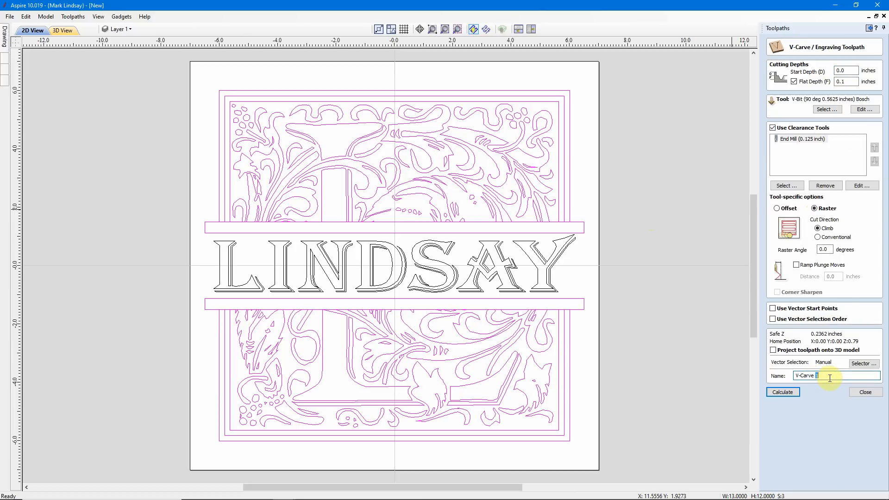
pyautogui.write('Initial')
pyautogui.click(793, 392)
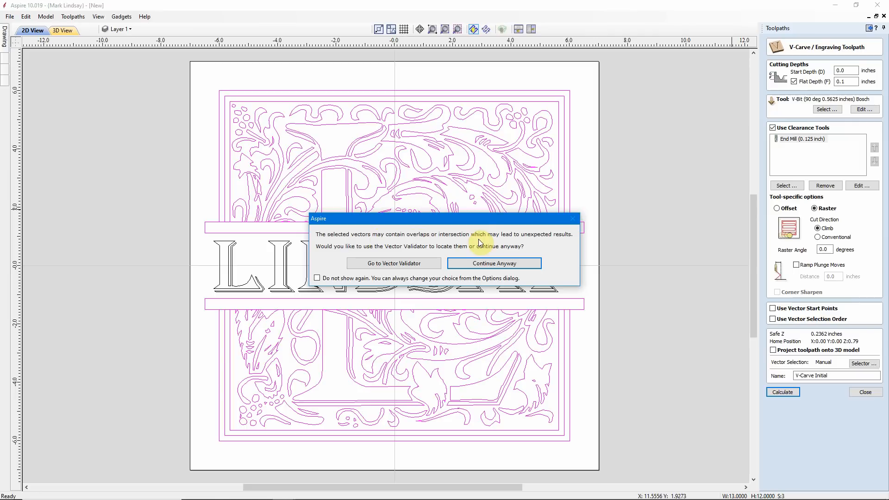
pyautogui.moveTo(478, 220); pyautogui.dragTo(513, 115)
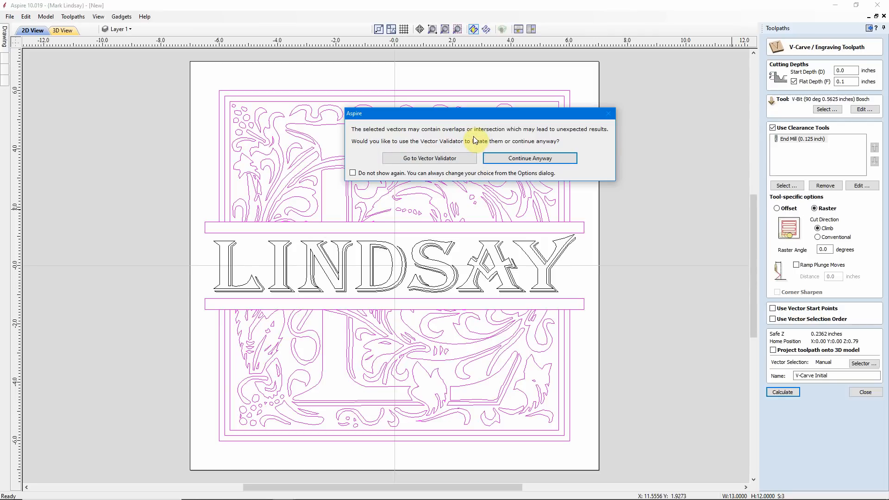
pyautogui.click(522, 160)
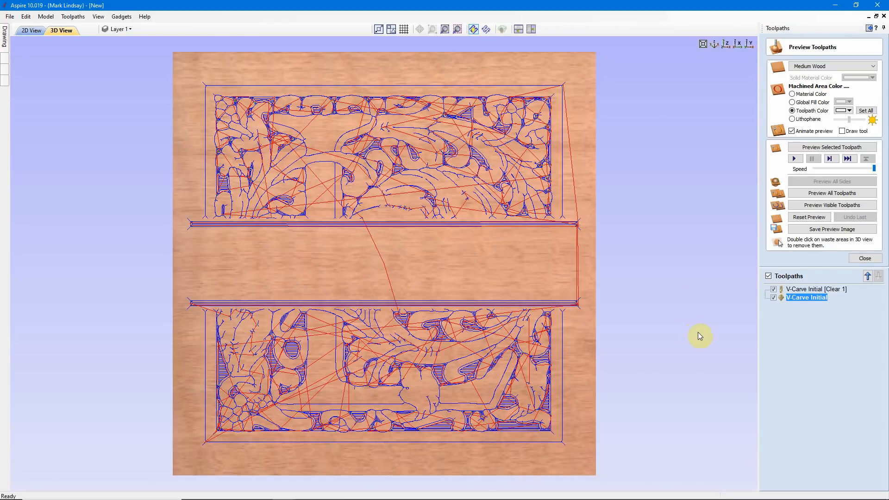
# Step: Set the preview color of both the V-Carve Initial clearance toolpath and the V-Carve Initial toolpath to black
pyautogui.click(805, 289)
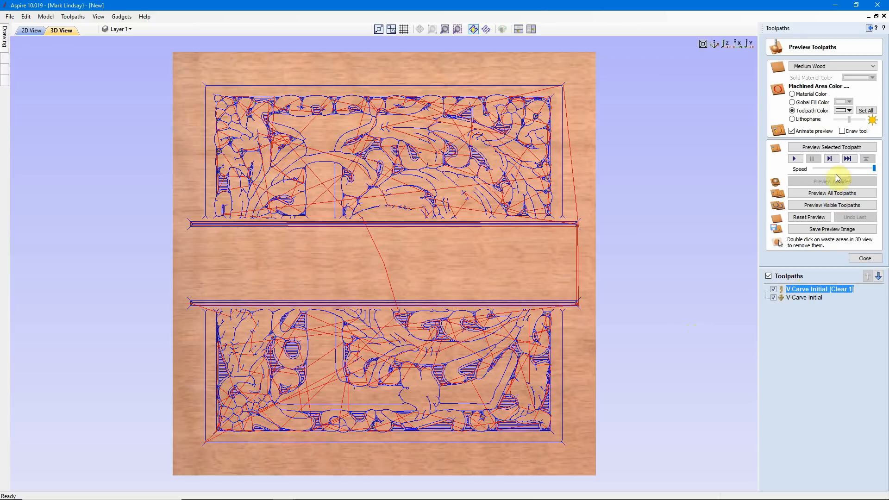
pyautogui.click(850, 110)
pyautogui.click(826, 138)
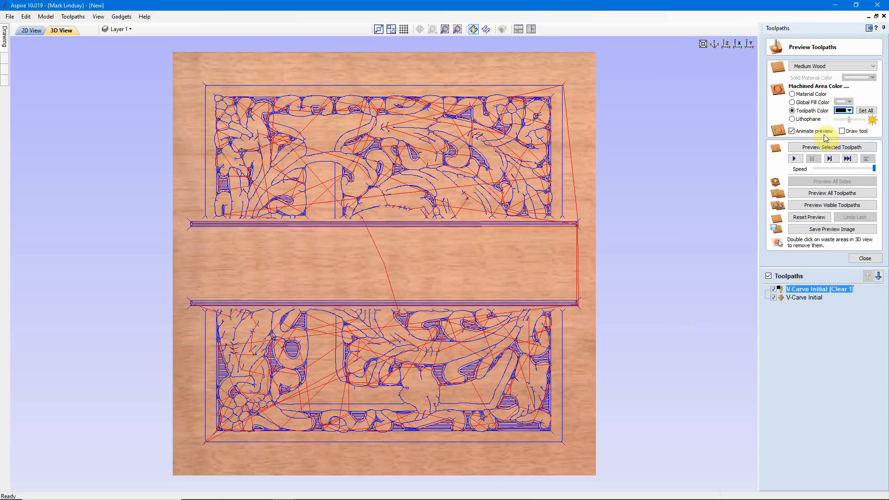
pyautogui.click(808, 297)
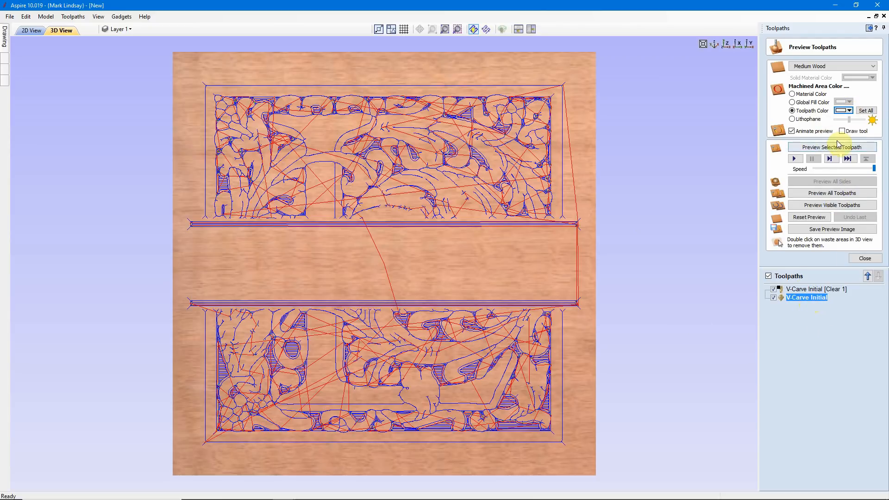
pyautogui.click(850, 111)
pyautogui.click(826, 136)
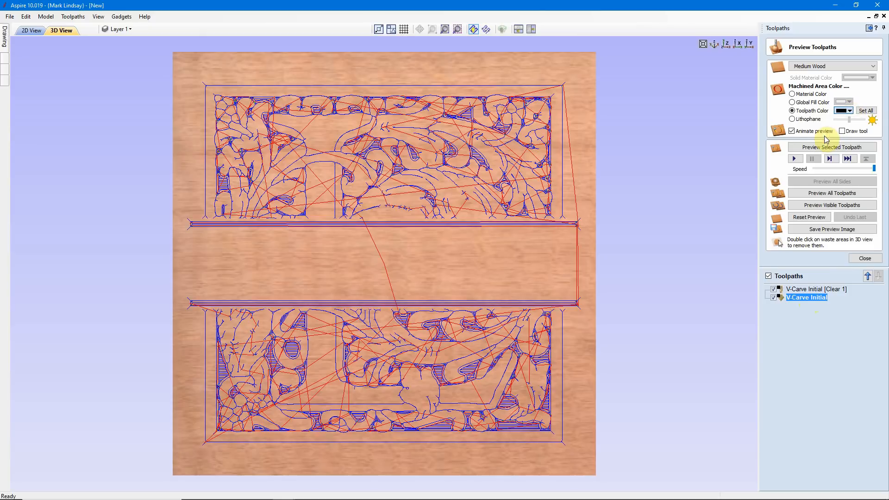
# Step: Simulate the visible V-Carve Initial toolpaths on the material, then close the toolpath preview
pyautogui.click(774, 298)
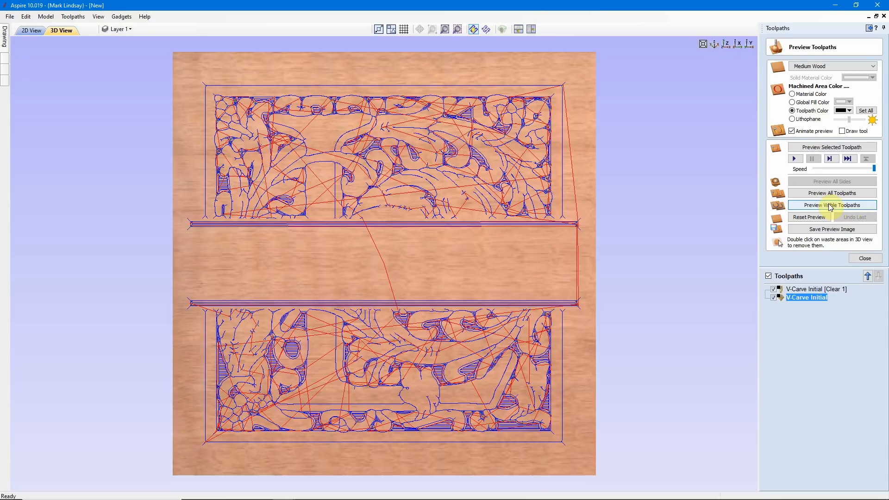
pyautogui.click(830, 206)
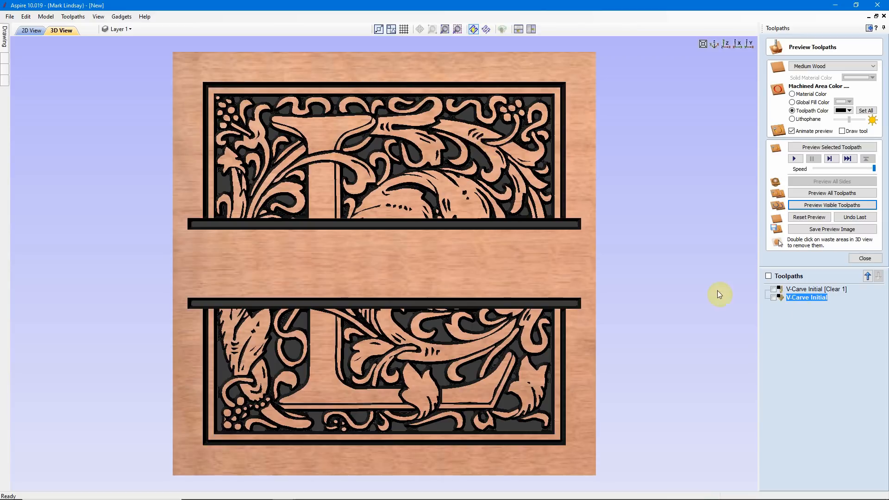
pyautogui.click(865, 258)
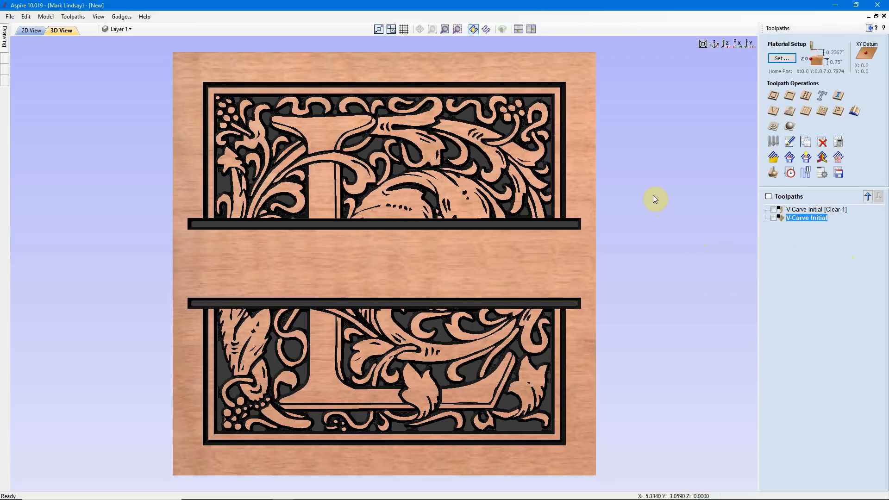
# Step: Calculate a V-carve toolpath named V-Carve Text for only the grouped family name, with clearance tools turned off
pyautogui.click(32, 30)
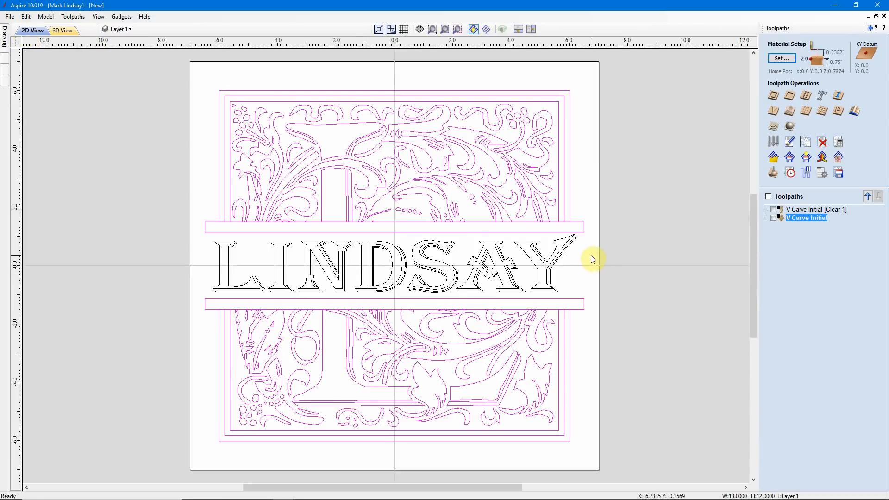
pyautogui.click(632, 259)
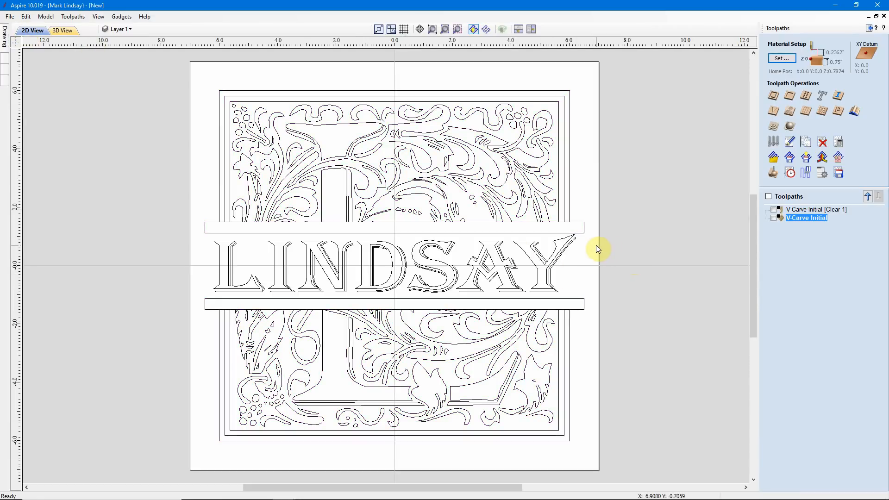
pyautogui.click(511, 270)
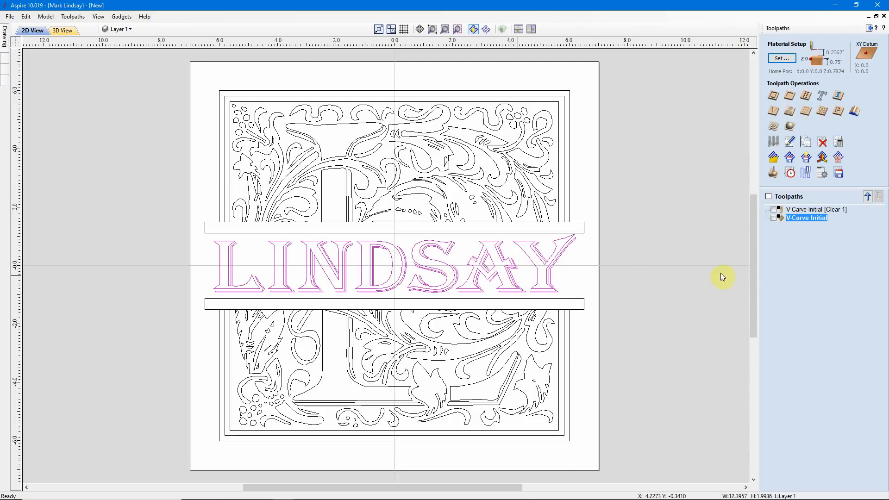
pyautogui.click(774, 112)
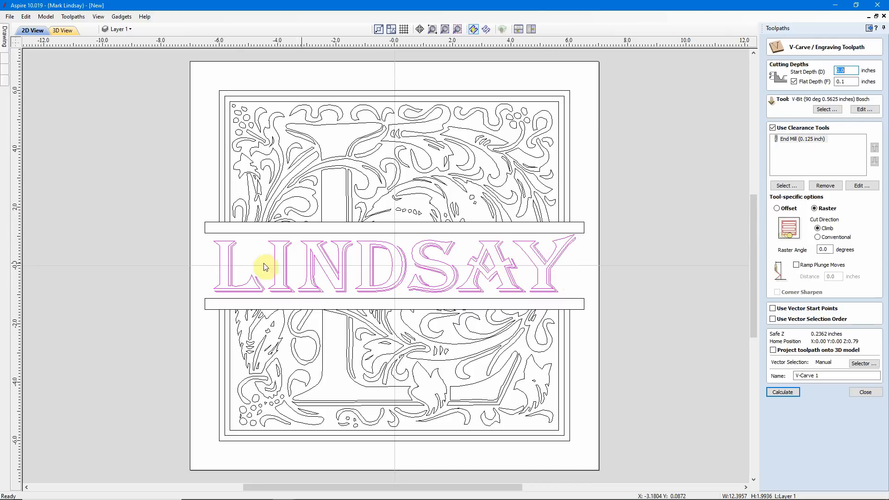
pyautogui.click(772, 128)
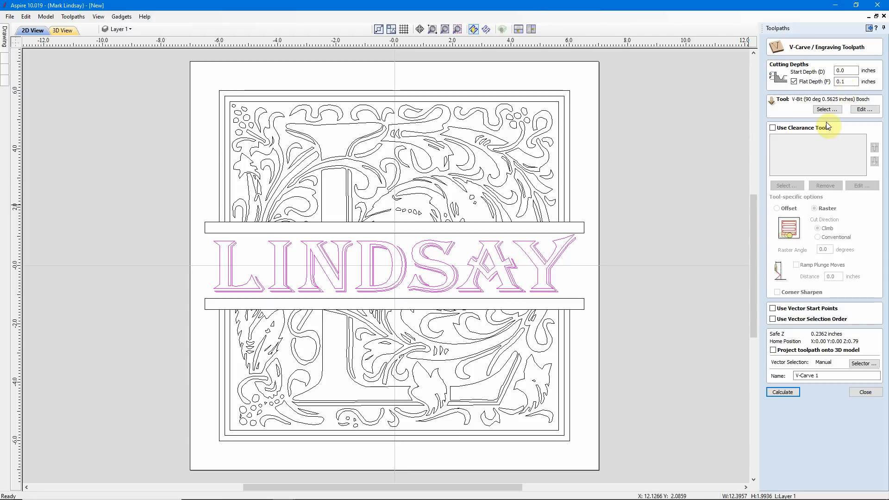
pyautogui.doubleClick(820, 376)
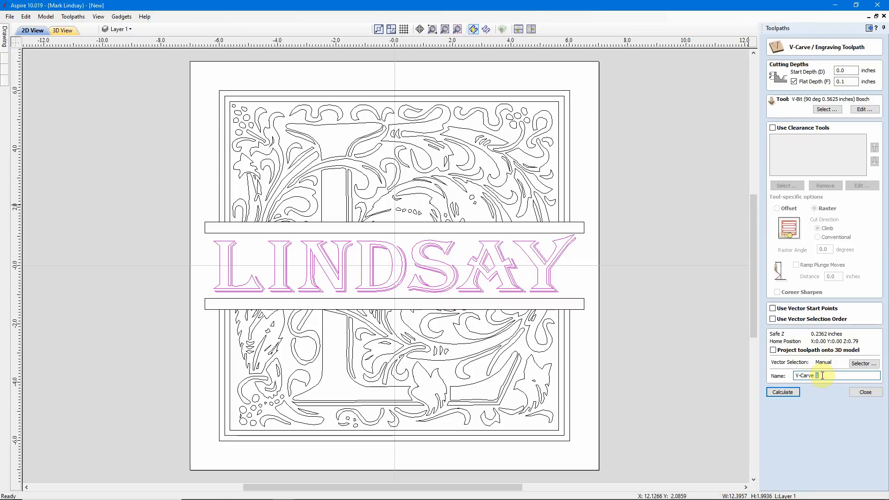
pyautogui.write('Text')
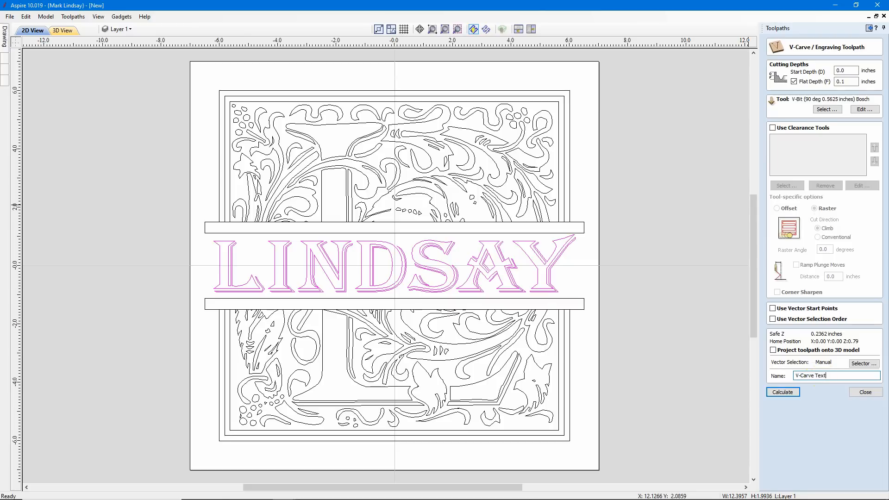
pyautogui.click(793, 393)
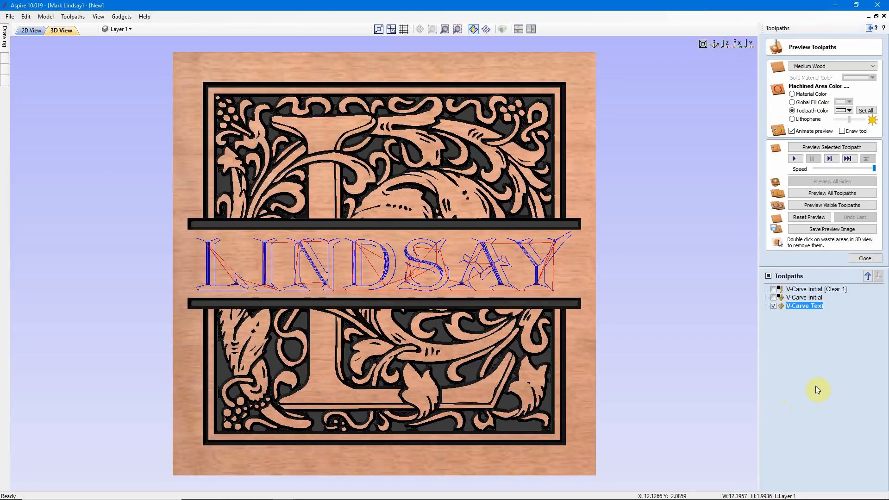
# Step: Set the V-Carve Text toolpath color to black, simulate it on the carved sign, and close the preview after inspecting it
pyautogui.click(850, 111)
pyautogui.click(823, 135)
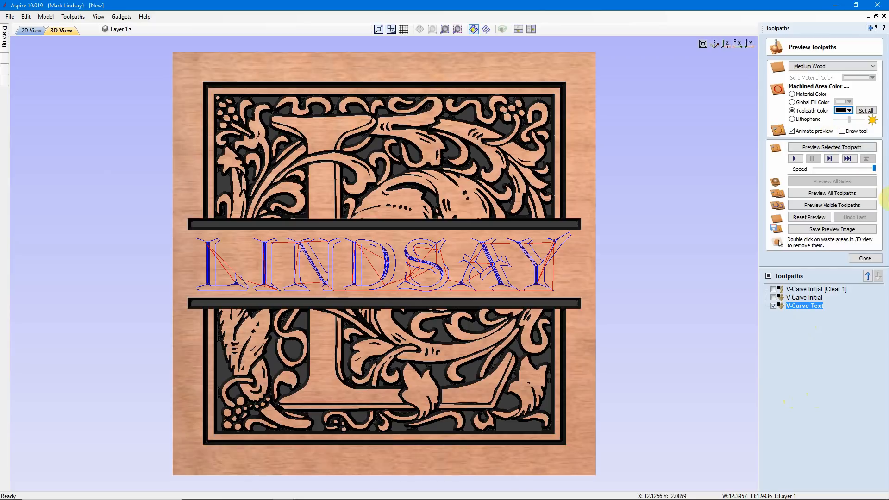
pyautogui.click(843, 148)
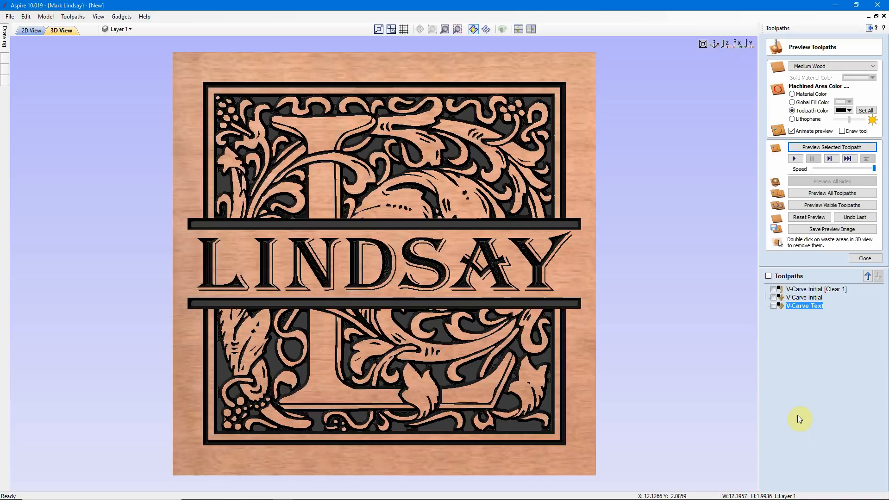
pyautogui.scroll(-1, 628, 258)
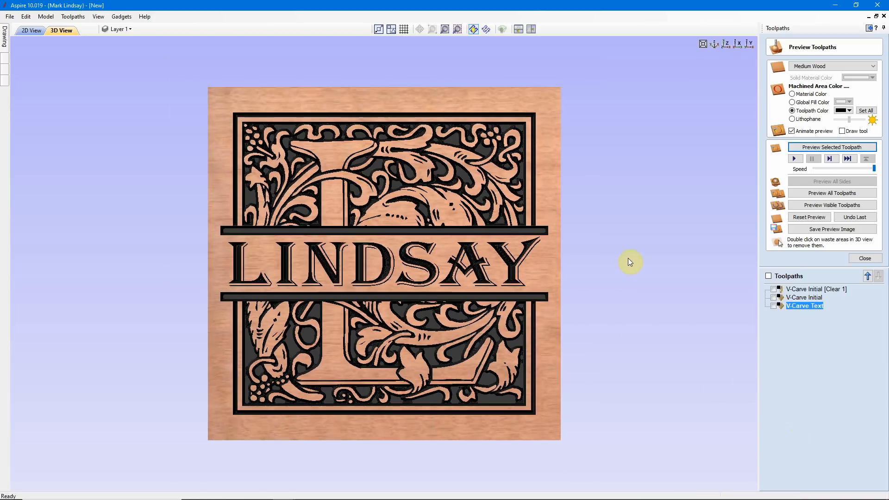
pyautogui.click(703, 44)
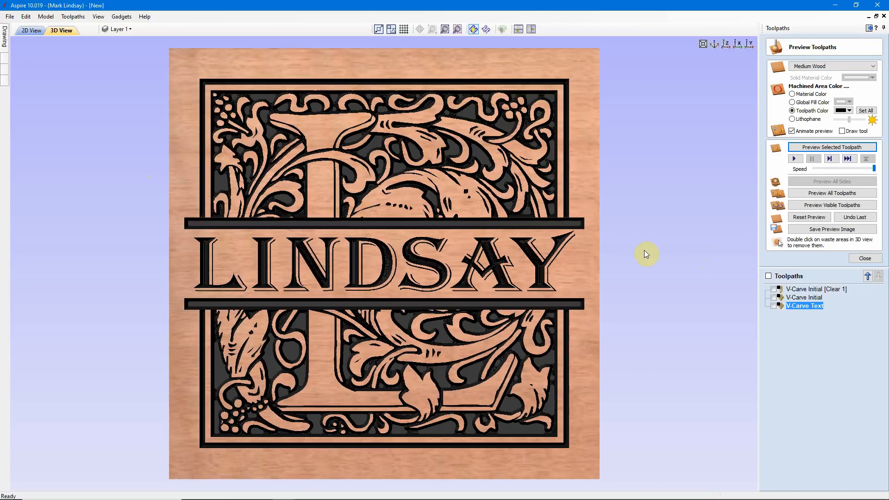
pyautogui.scroll(4, 318, 298)
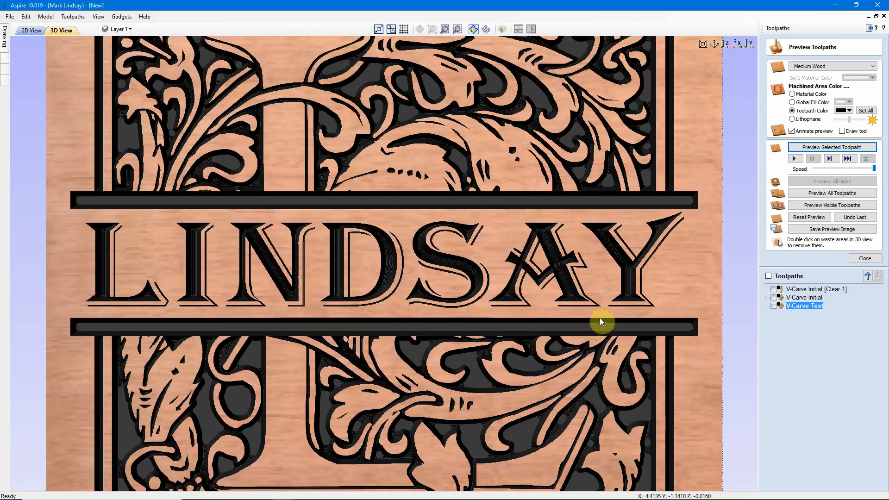
pyautogui.scroll(-4, 676, 299)
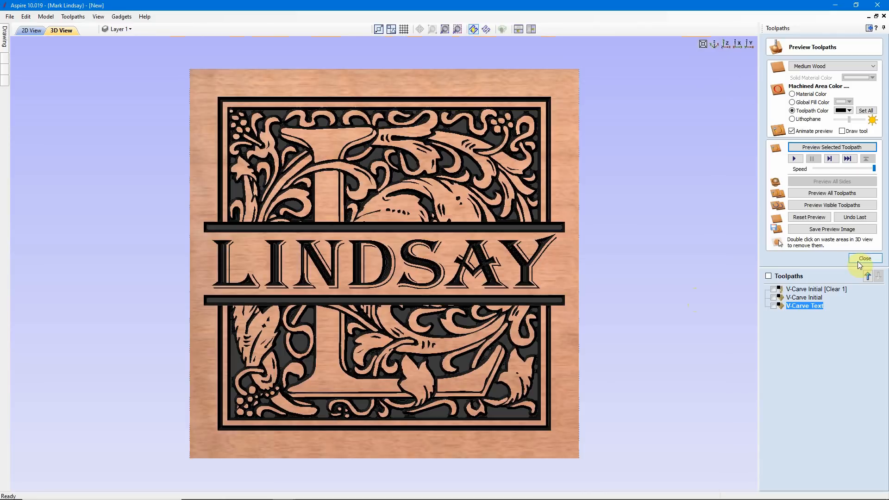
pyautogui.click(857, 261)
# Step: Return to the drawing tools, clear the vector selection in the 2D view, and show the carved sign in 3D
pyautogui.click(884, 29)
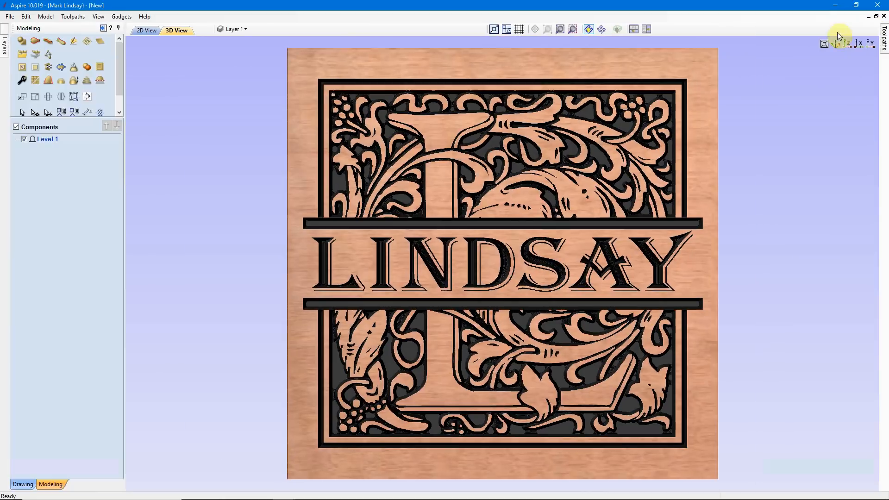
pyautogui.click(138, 30)
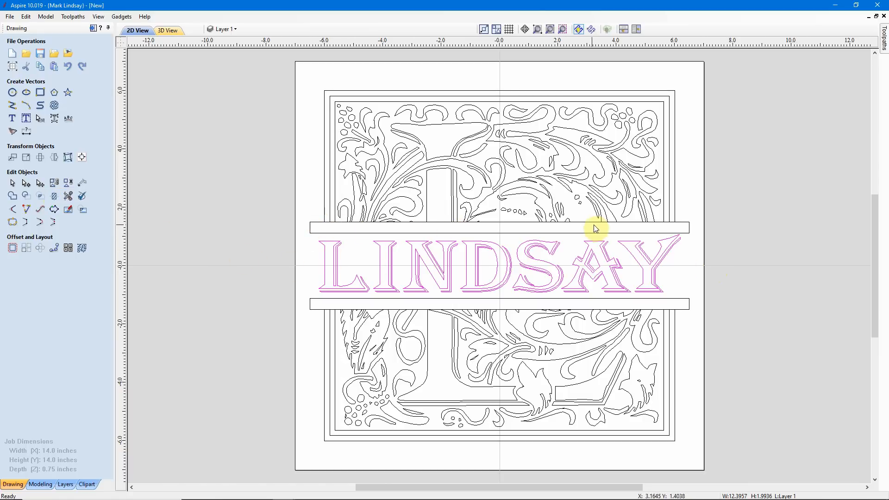
pyautogui.click(272, 383)
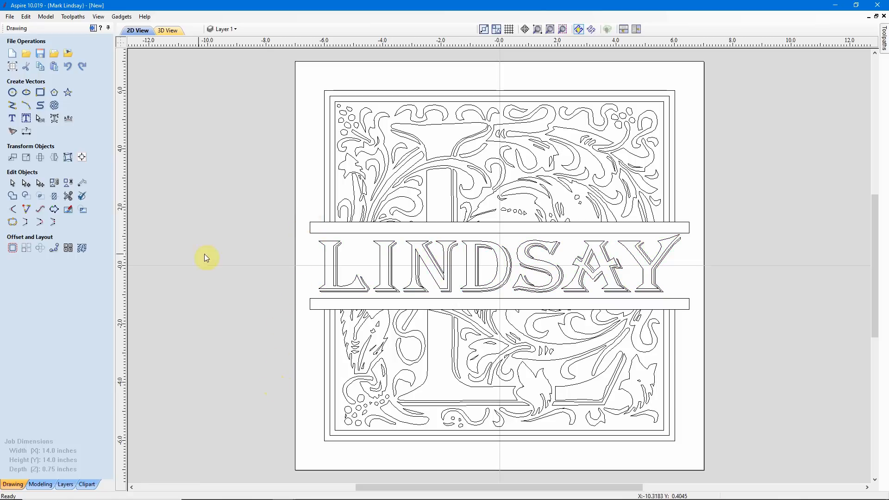
pyautogui.click(171, 30)
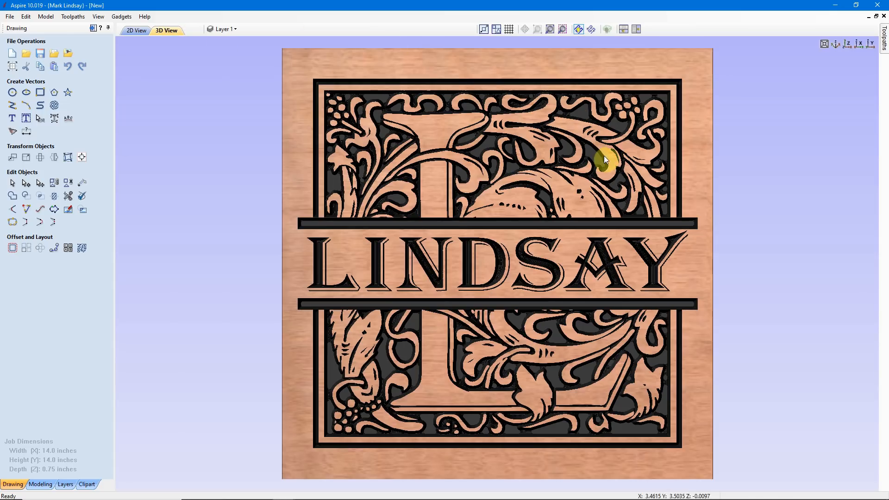